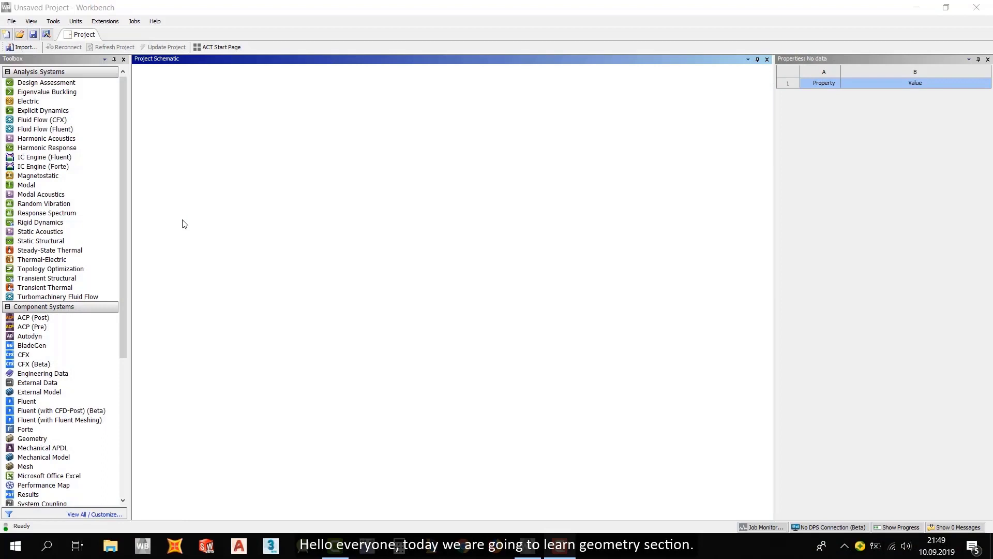
Step: Add a Static Structural system to the project and set its geometry's analysis type to 3D
left_click_drag(89, 240, 204, 129)
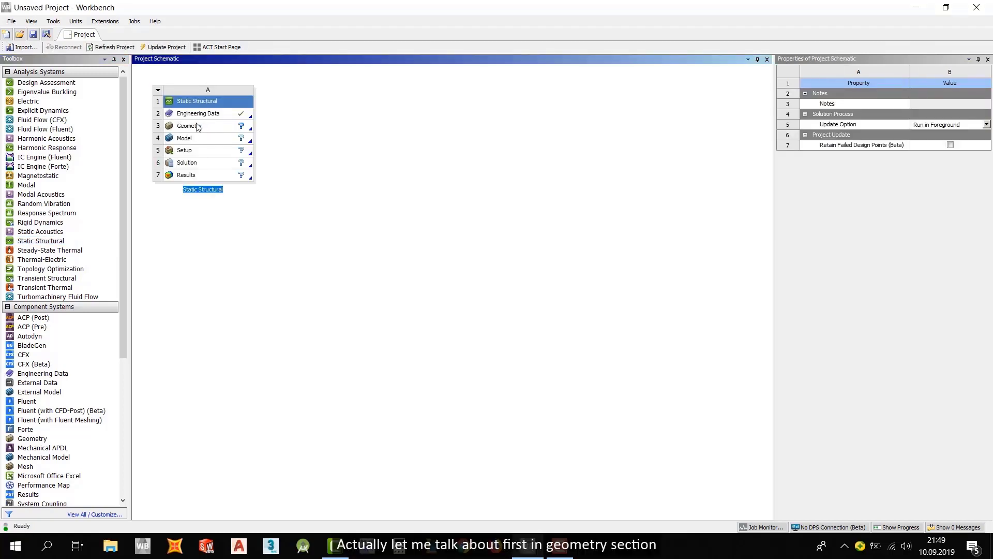
right_click(188, 124)
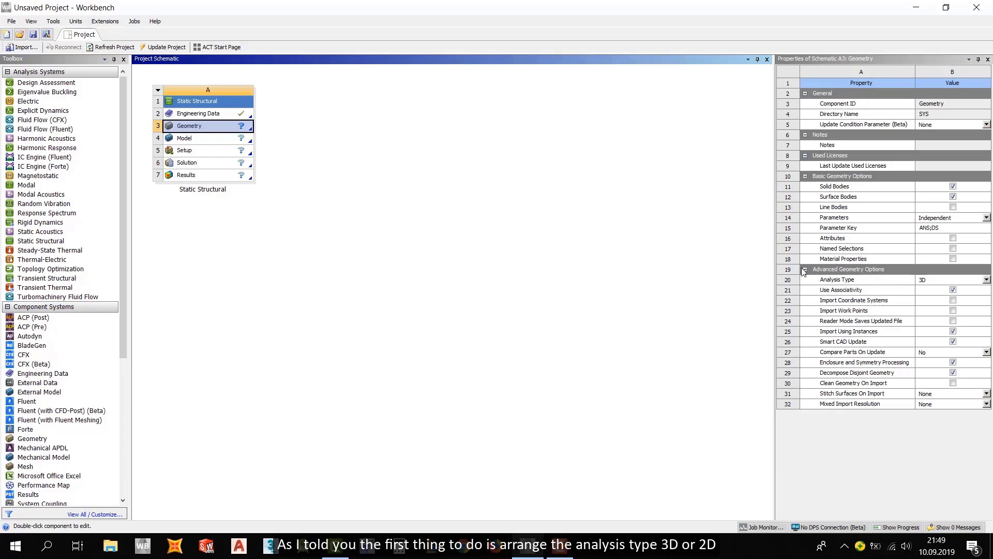
left_click(987, 280)
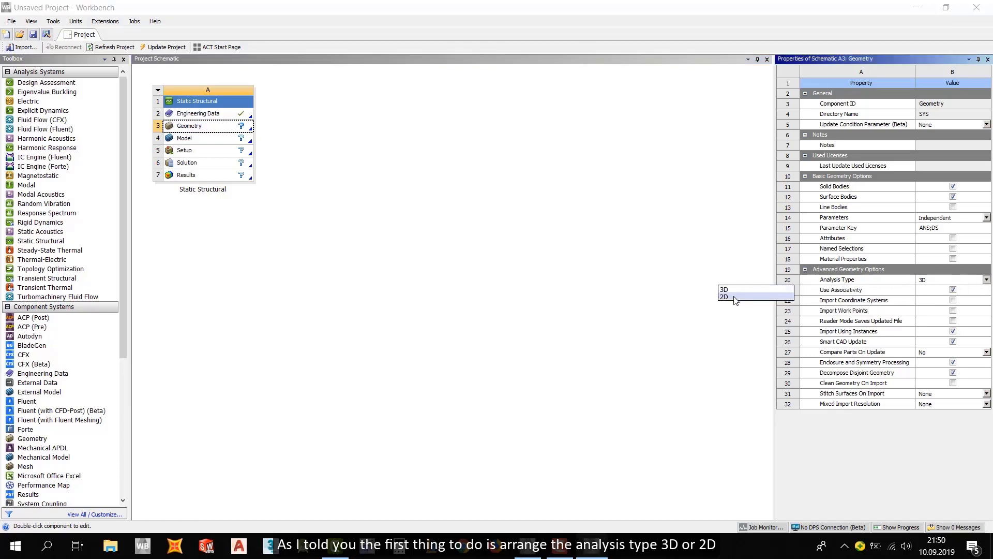
left_click(924, 276)
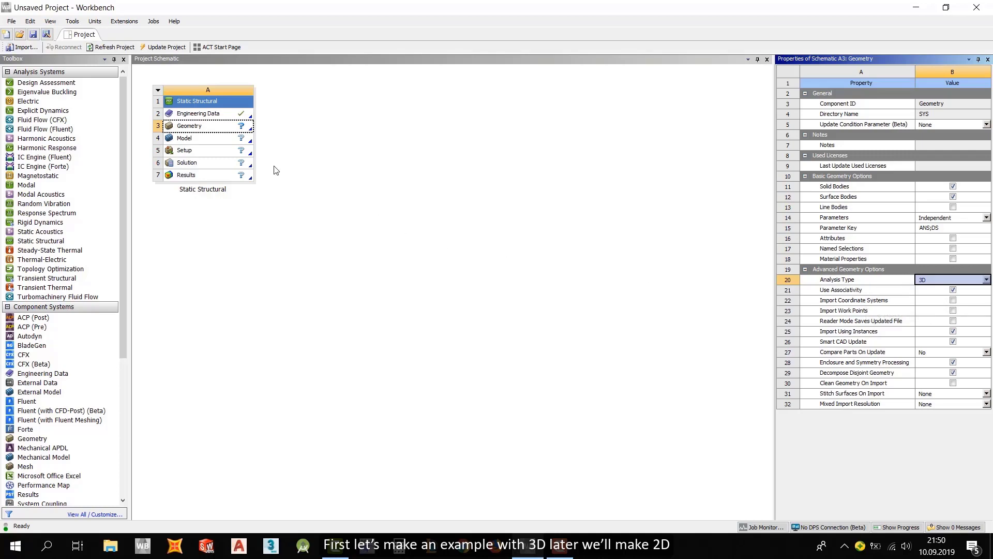
Step: Create a new SpaceClaim geometry for the Static Structural system
left_click(182, 130)
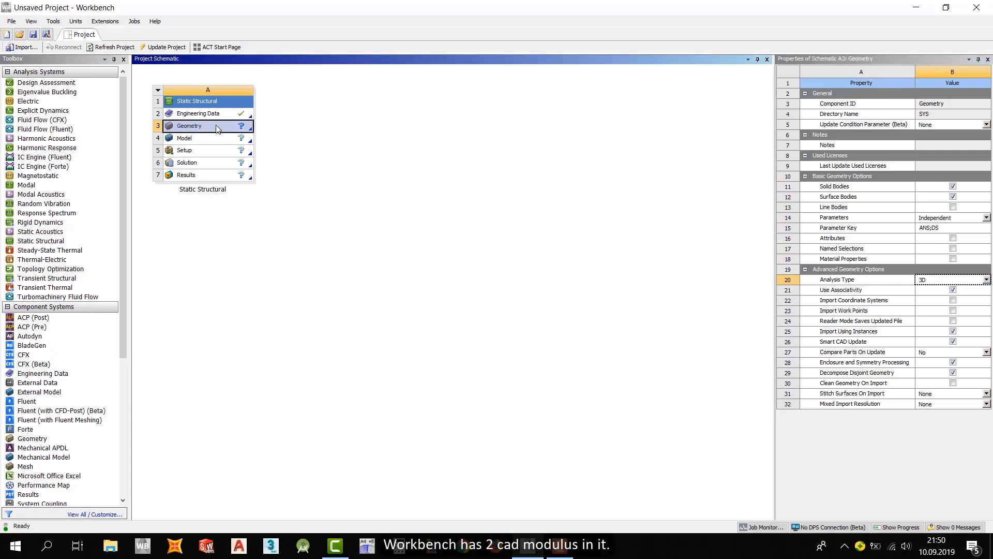
right_click(216, 126)
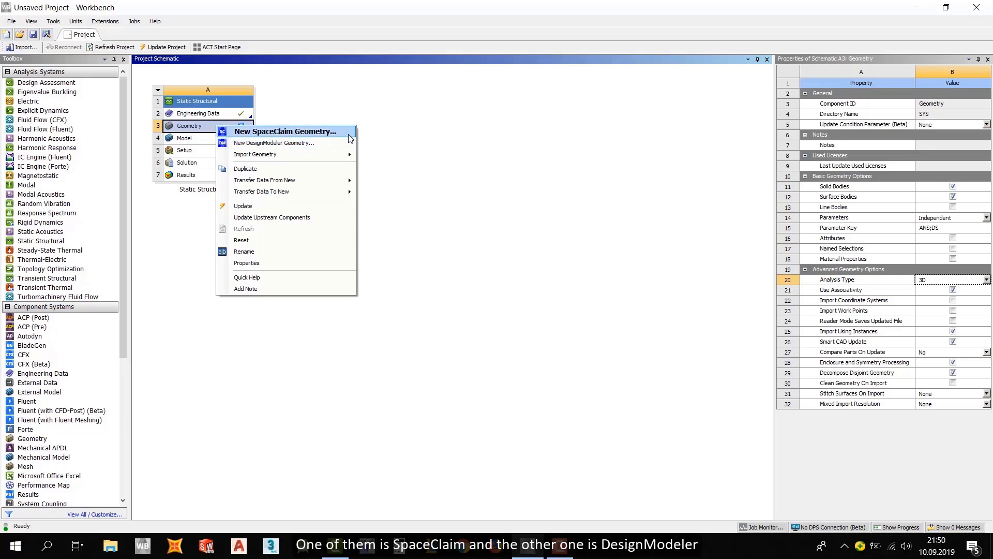
left_click(265, 136)
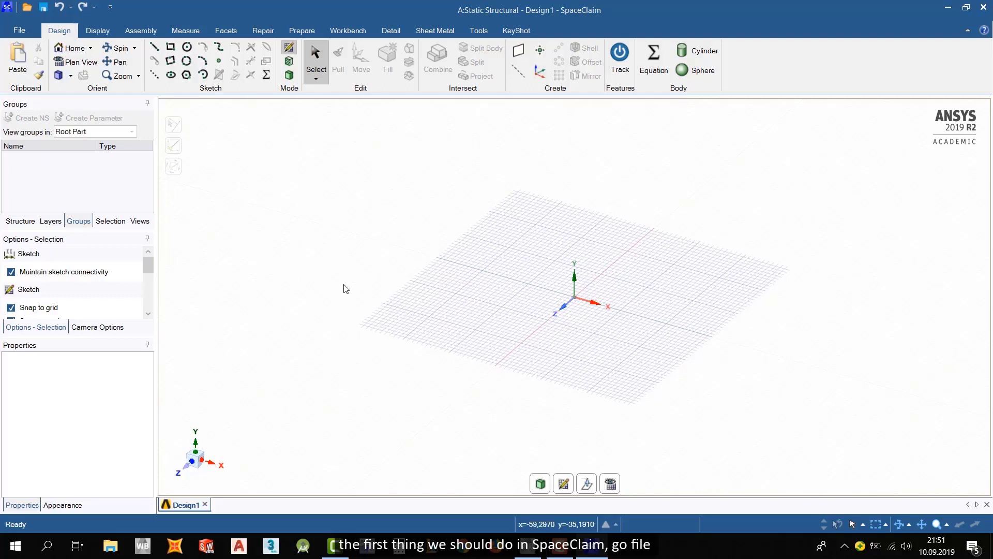
Step: Open the SpaceClaim unit options and choose Millimeters as the length unit for this document
left_click(24, 28)
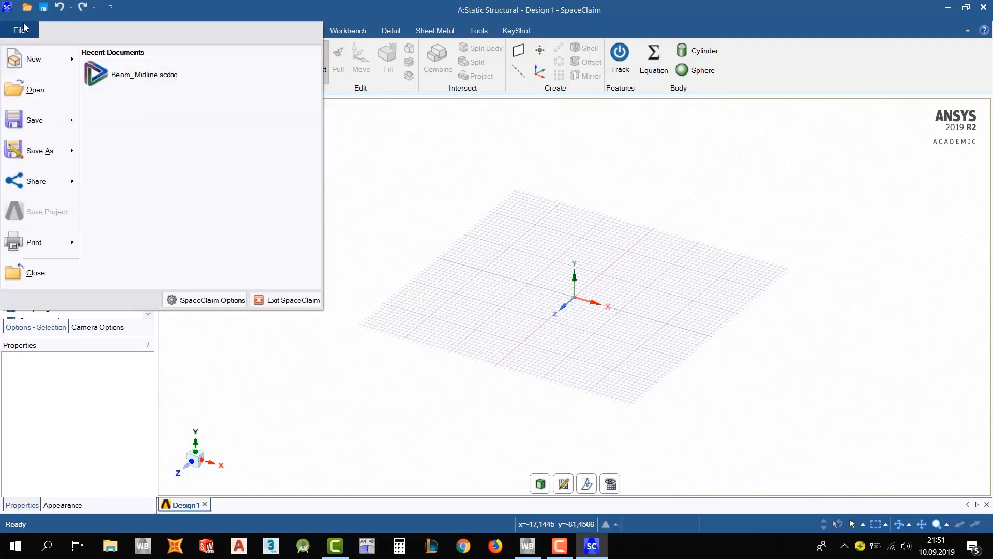
left_click(203, 299)
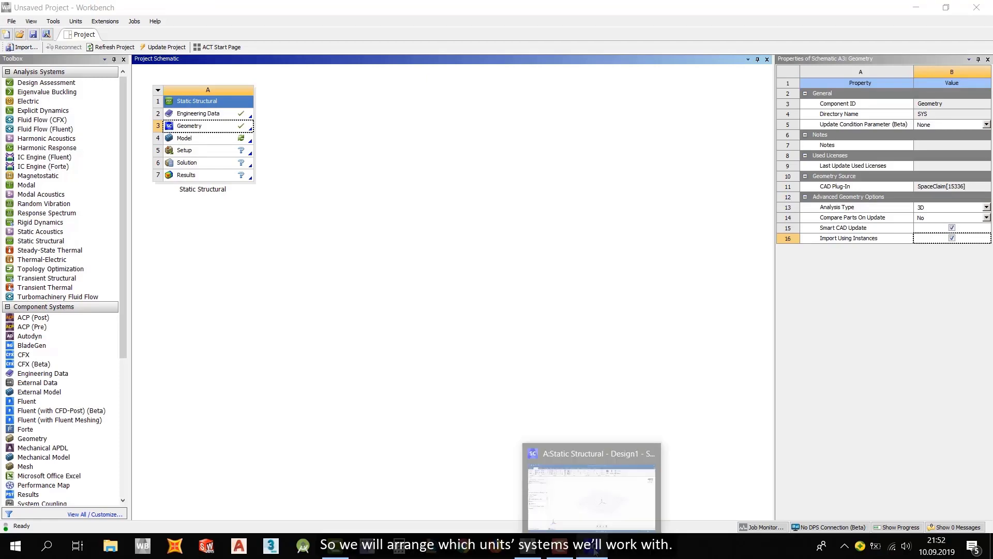
left_click(548, 438)
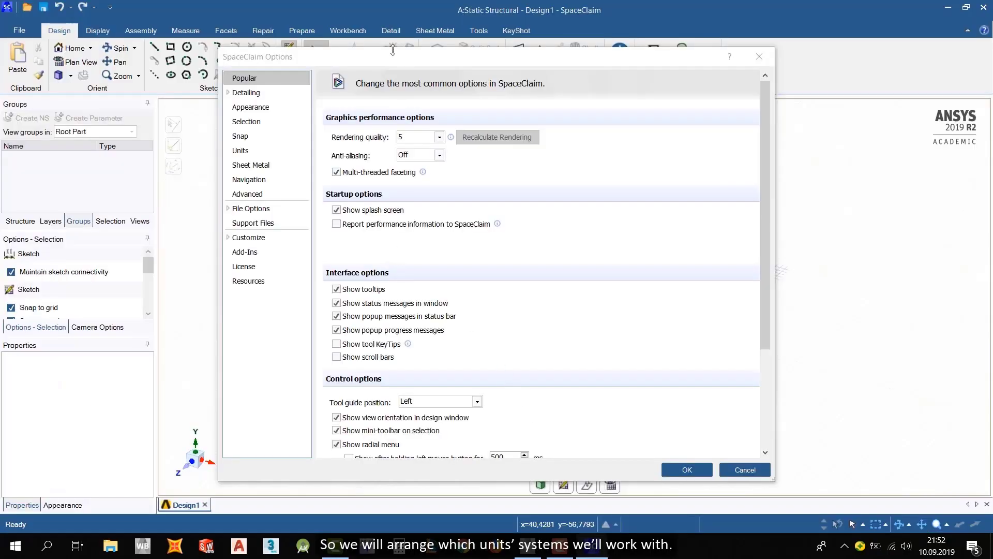
left_click_drag(392, 57, 434, 42)
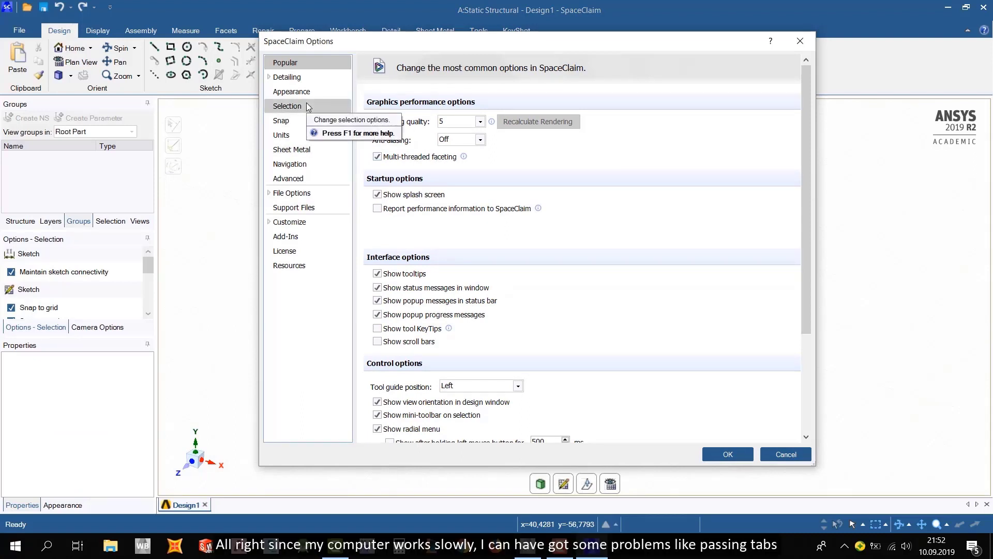
mouse_move(422, 47)
left_mouse_down()
mouse_move(390, 48)
mouse_move(432, 45)
left_mouse_up()
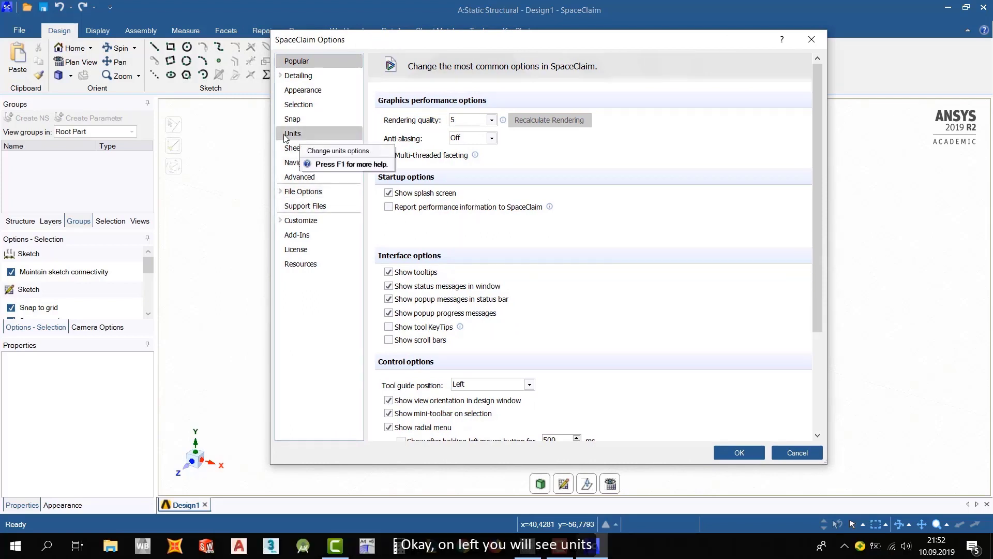
left_click(320, 132)
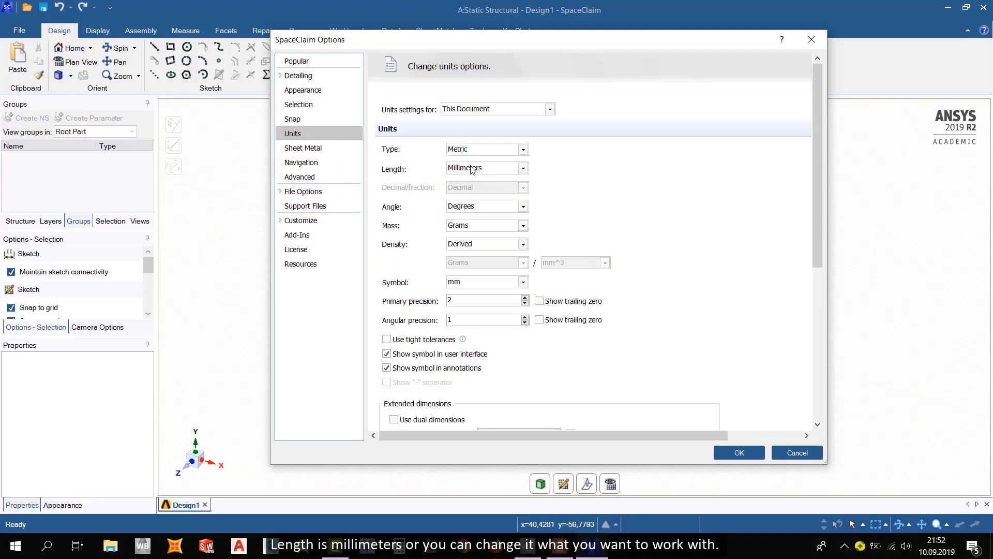
left_click(507, 169)
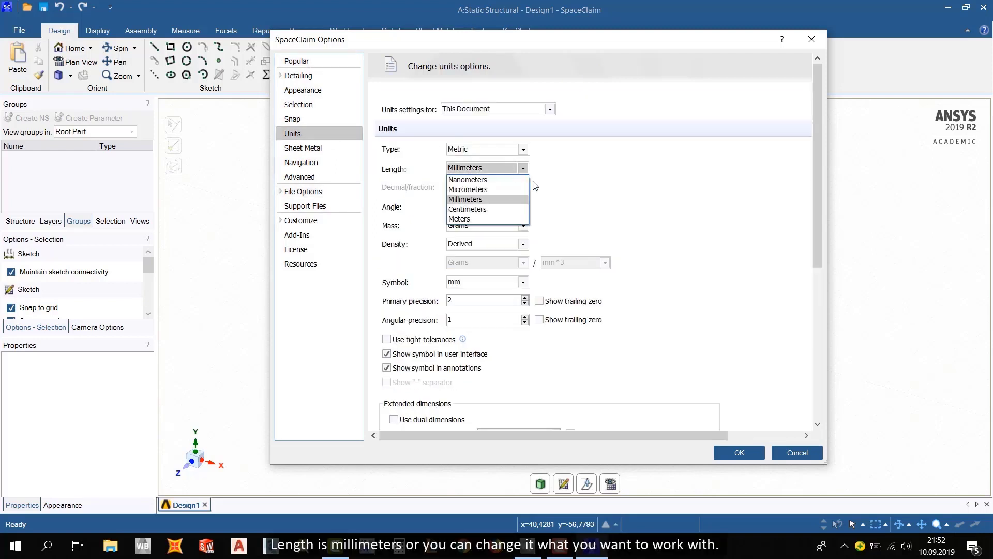
left_click(480, 200)
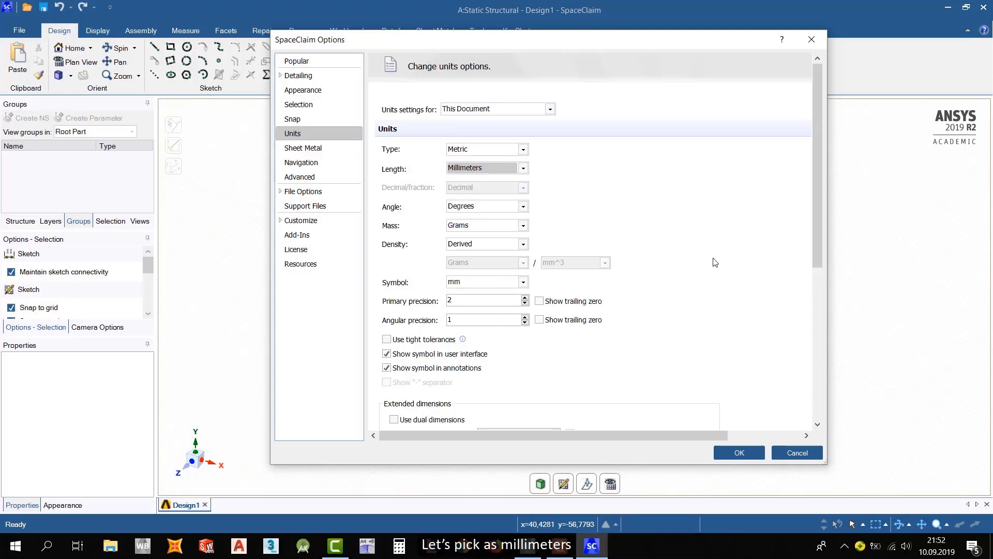
Step: Check the minor grid spacing and primary precision in the unit options, and accept the settings
left_click_drag(815, 167, 781, 335)
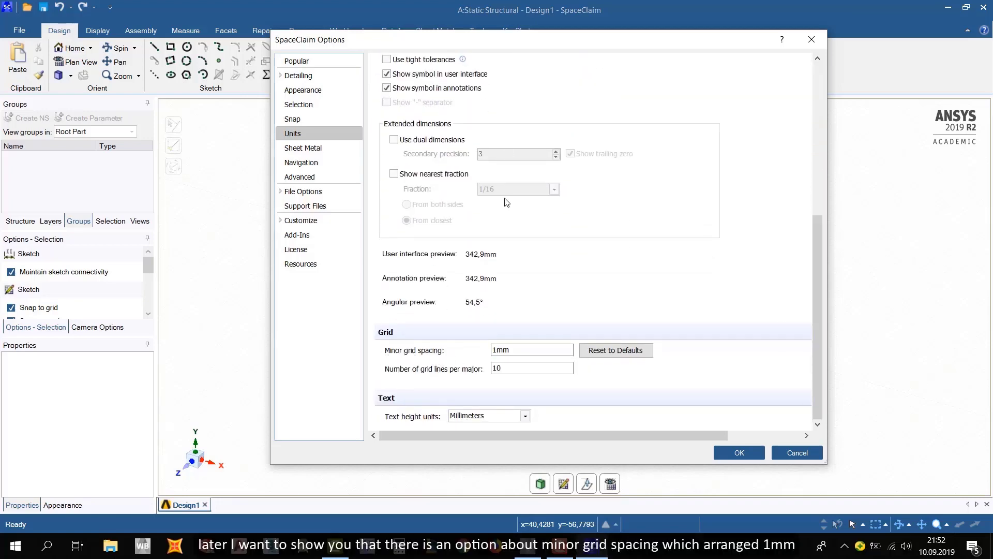
left_click_drag(490, 48, 276, 42)
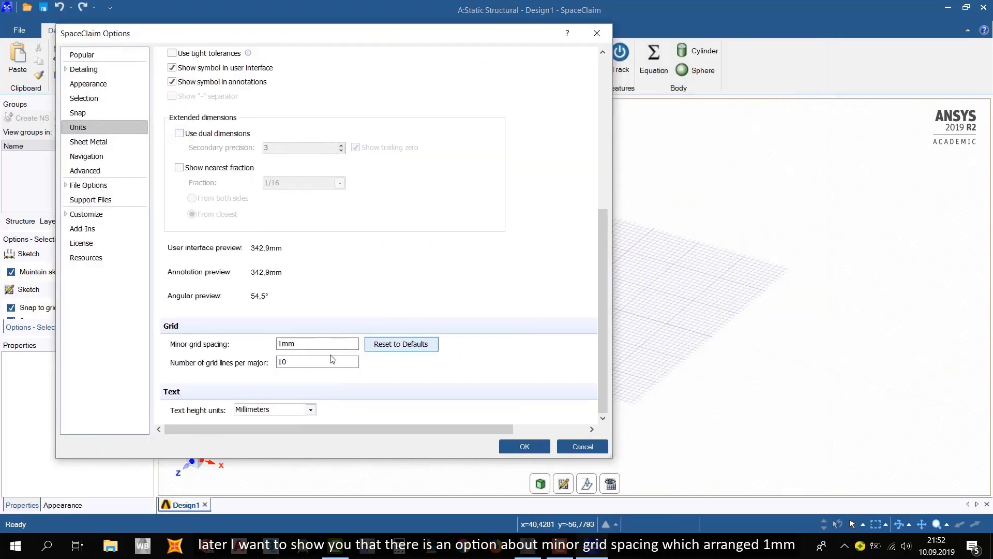
left_click(311, 344)
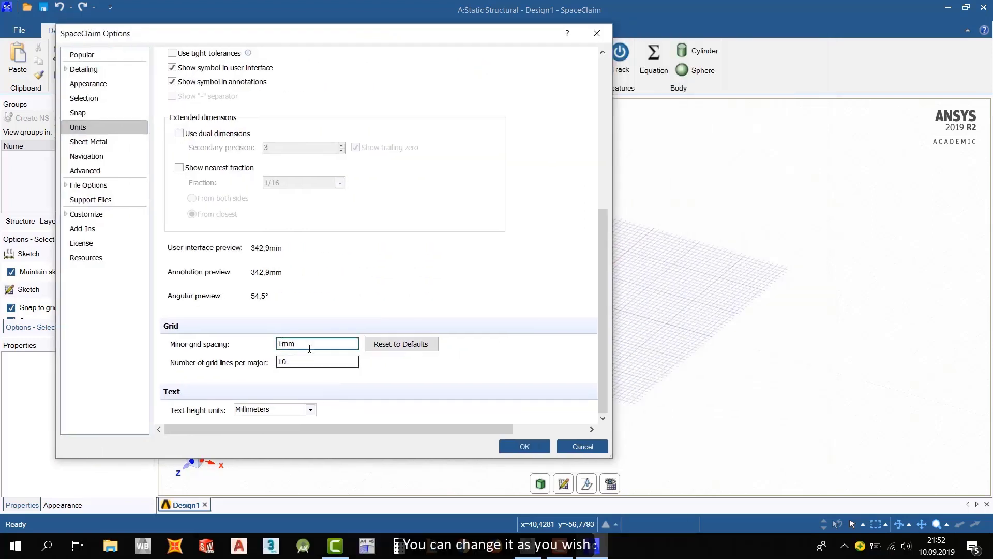
mouse_move(312, 346)
left_mouse_down()
mouse_move(290, 344)
mouse_move(324, 344)
left_mouse_up()
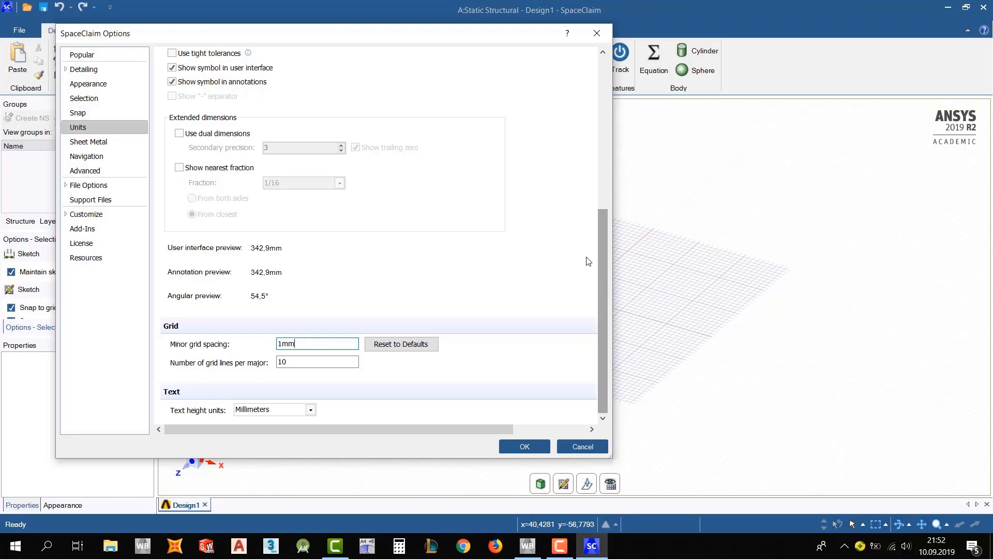
left_click_drag(348, 37, 481, 78)
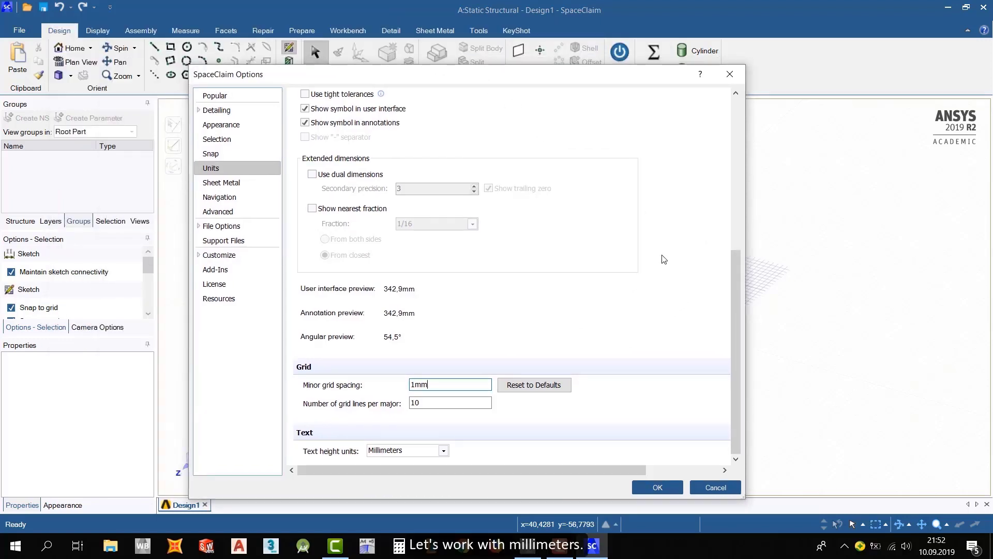
left_click_drag(734, 331, 735, 156)
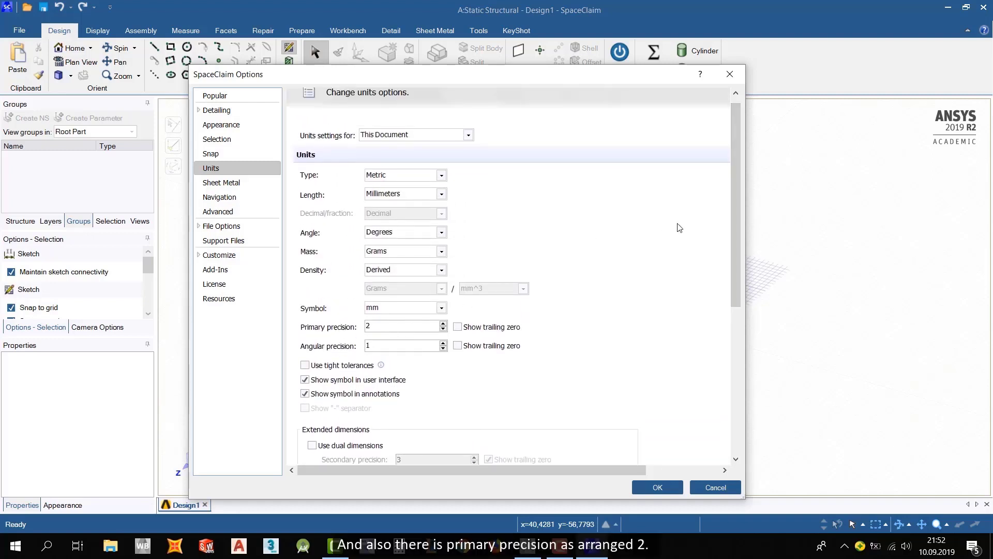
left_click_drag(734, 214, 734, 204)
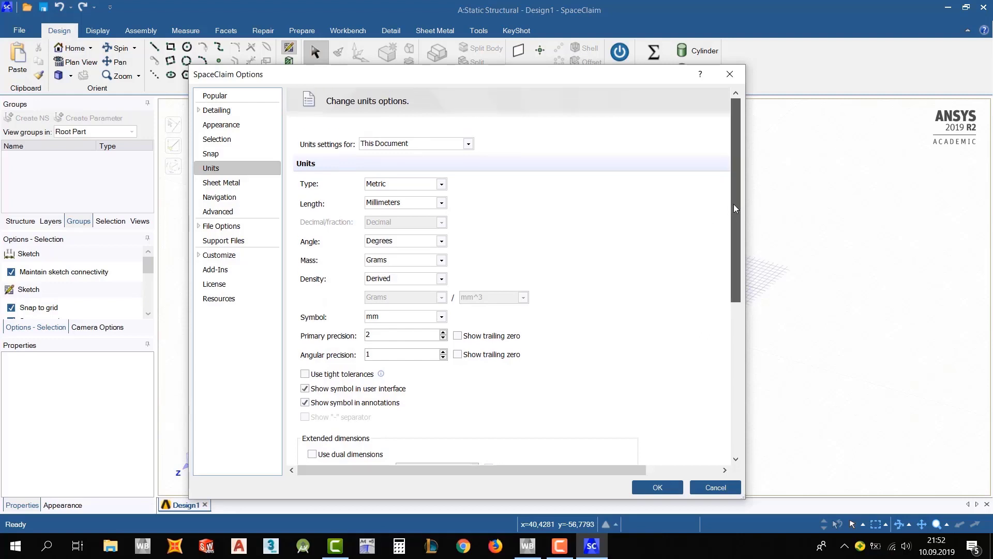
left_click(369, 335)
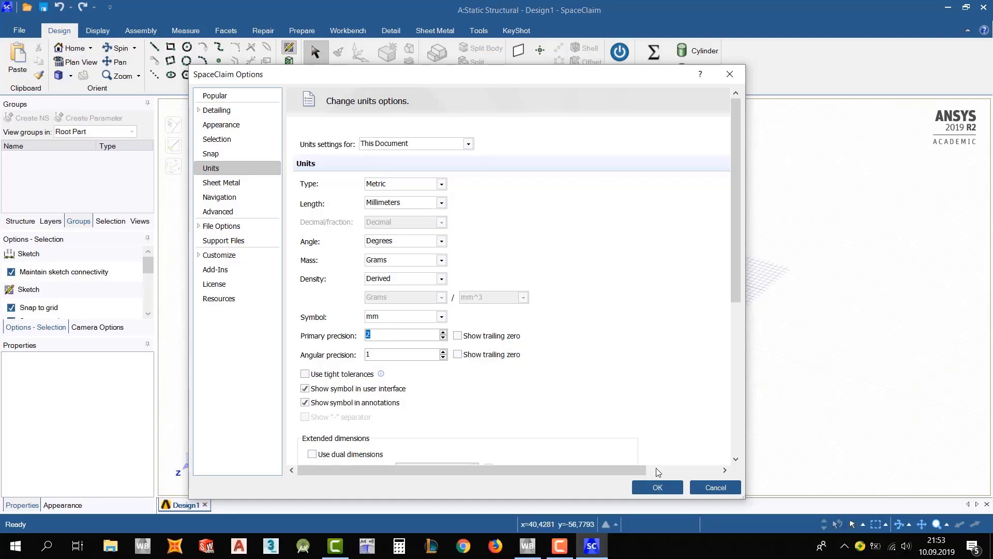
left_click(661, 491)
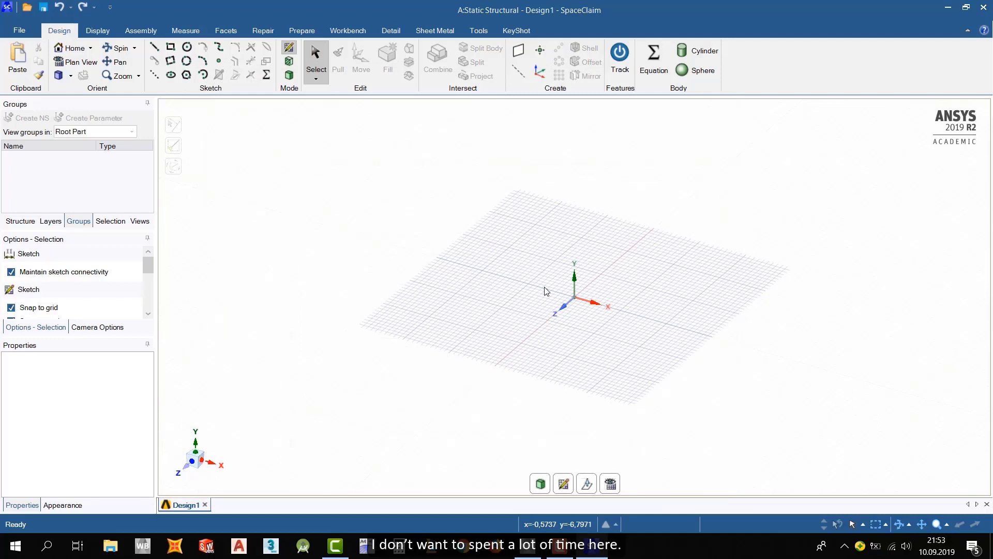
Step: Start a new sketch on the vertical XY plane through the origin and orient it in plan view
left_click(565, 486)
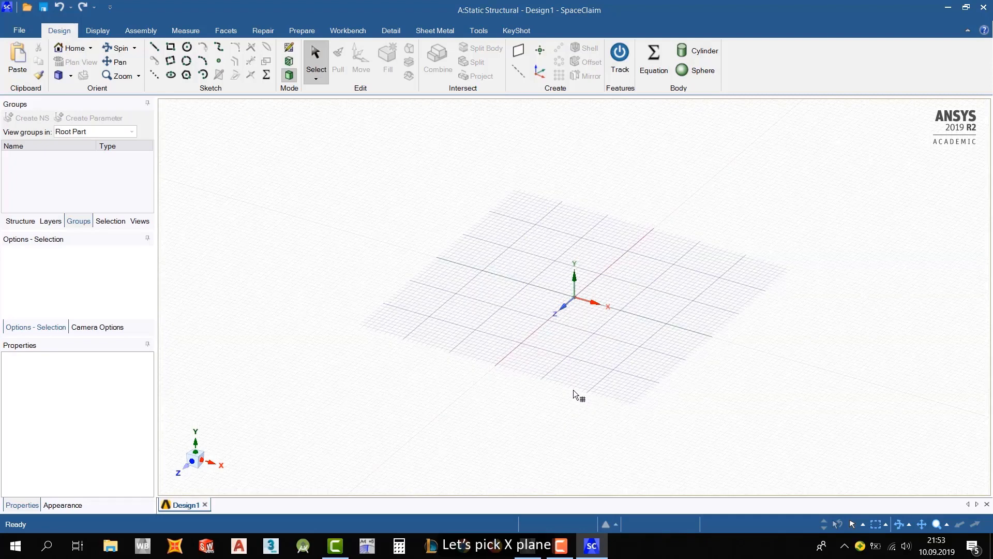
left_click(652, 256)
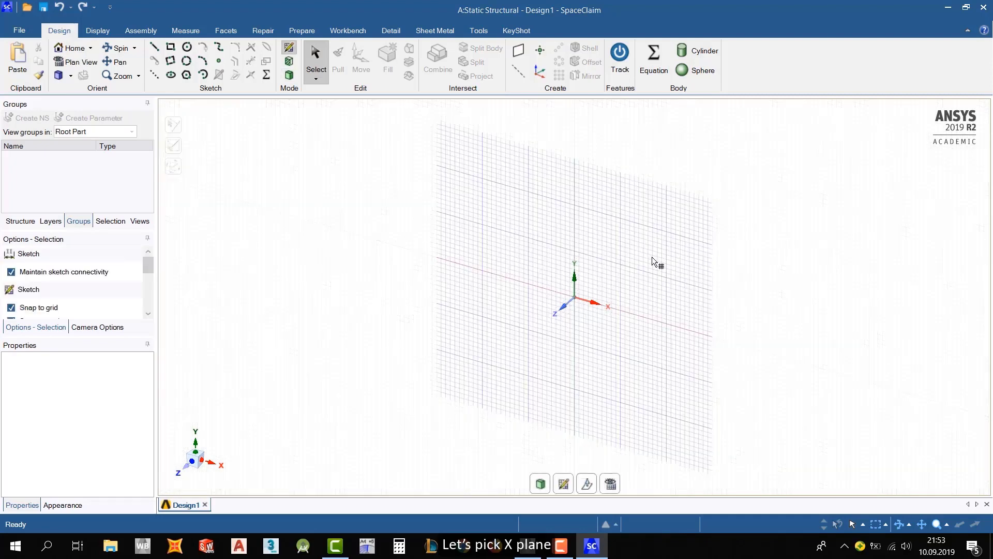
left_click(610, 483)
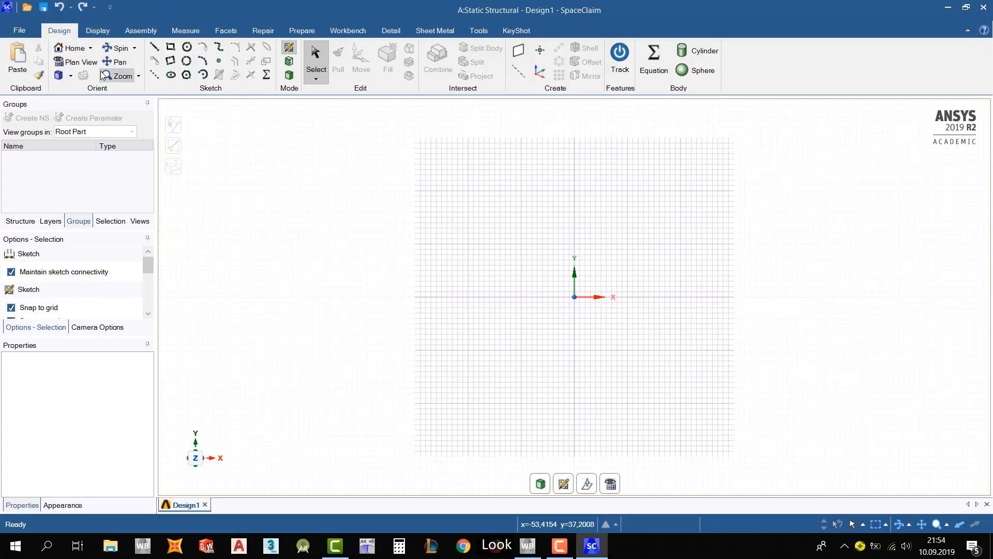
Step: Sketch a rectangle 20 mm wide and 10 mm high with its lower-left corner at the origin
left_click(176, 47)
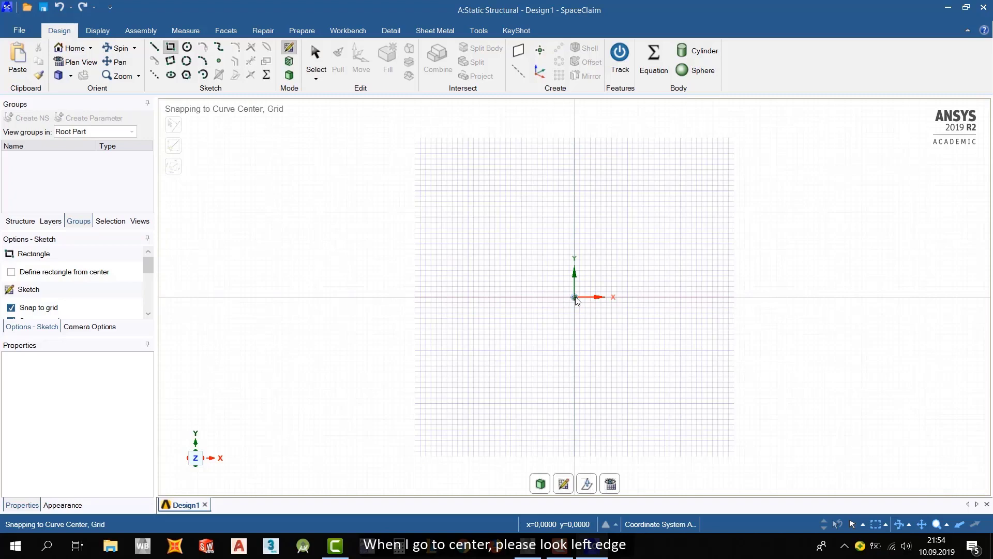
scroll(577, 300, "up", 5)
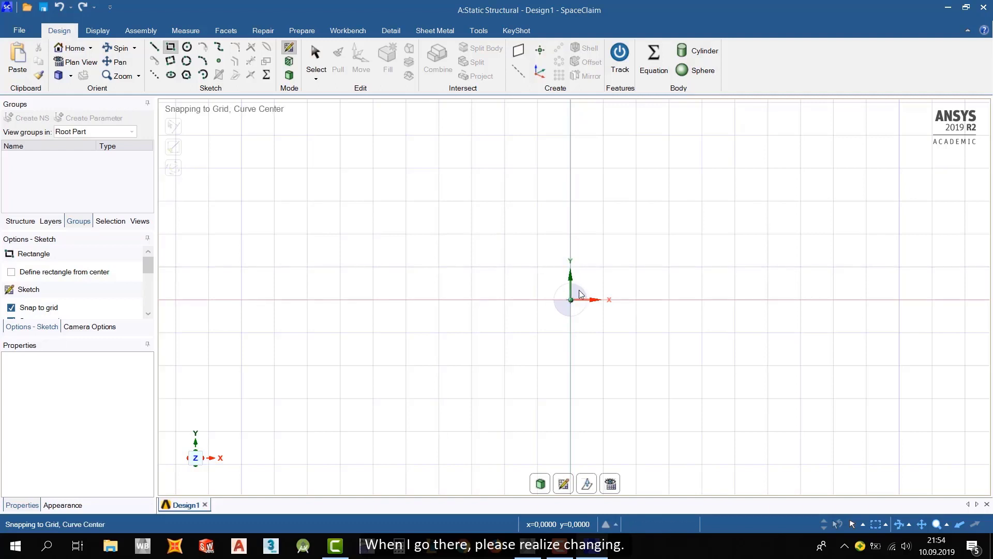
scroll(579, 291, "up", 1)
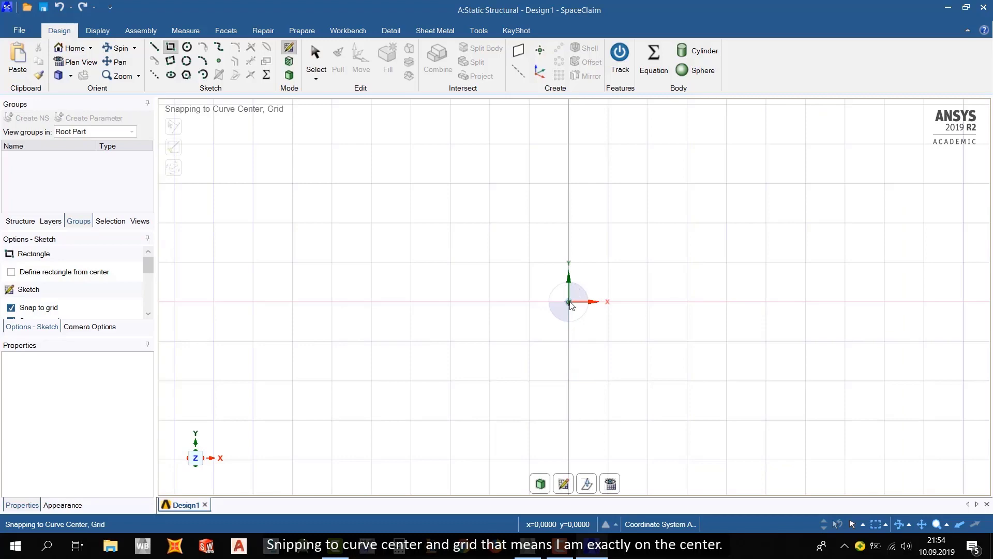
left_click(568, 302)
scroll(666, 206, "up", 5)
scroll(663, 215, "down", 4)
scroll(666, 218, "down", 4)
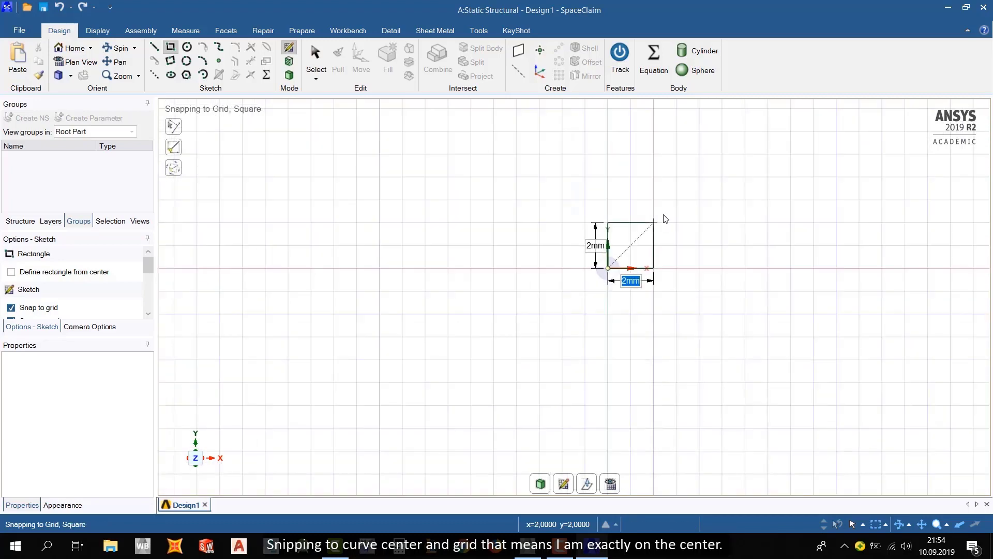
scroll(665, 219, "up", 2)
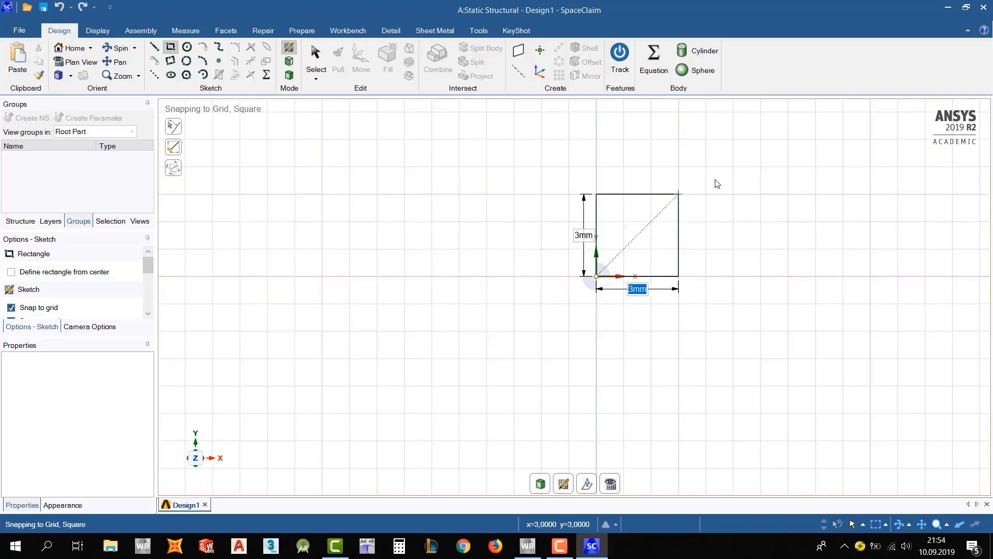
scroll(716, 184, "up", 2)
scroll(708, 191, "down", 5)
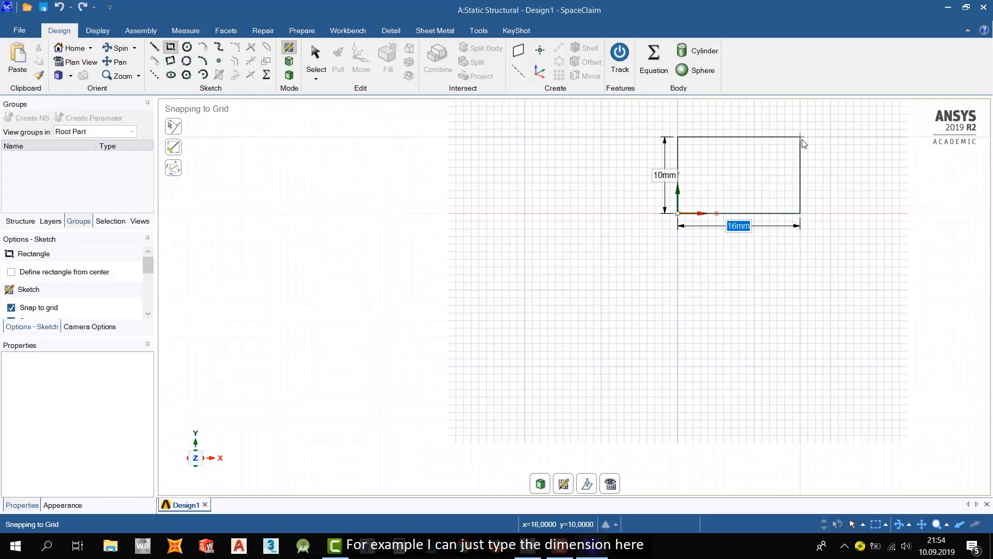
type("20")
key("Return")
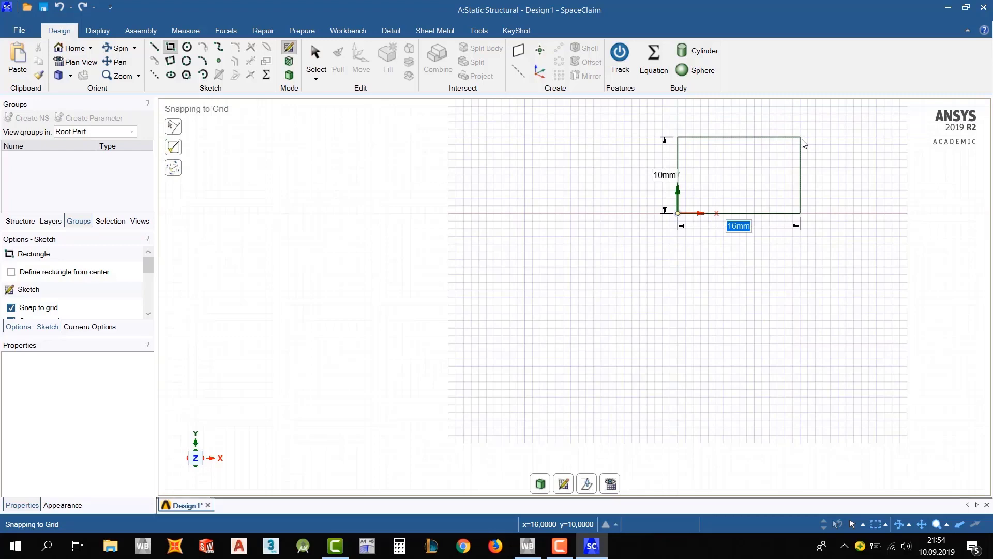
type("20")
key("Return")
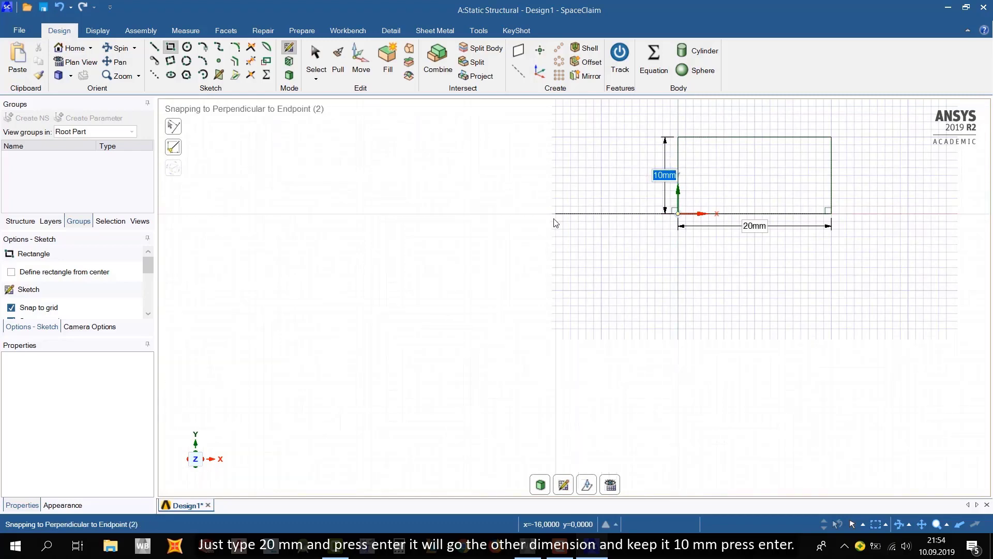
Step: Accept the 20 × 10 mm rectangle, return to 3D mode, and pull its face in the Z direction into a solid block
key("Return")
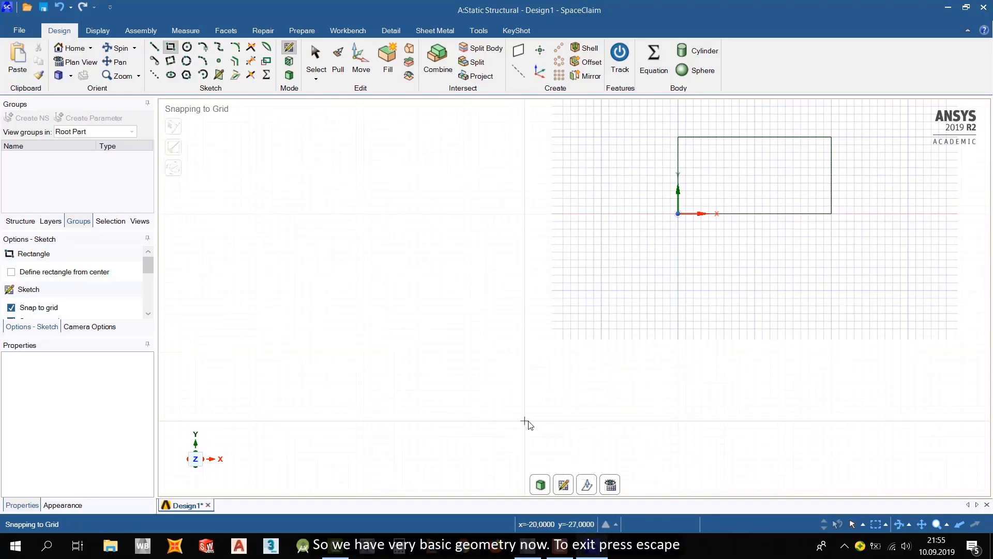
left_click(542, 487)
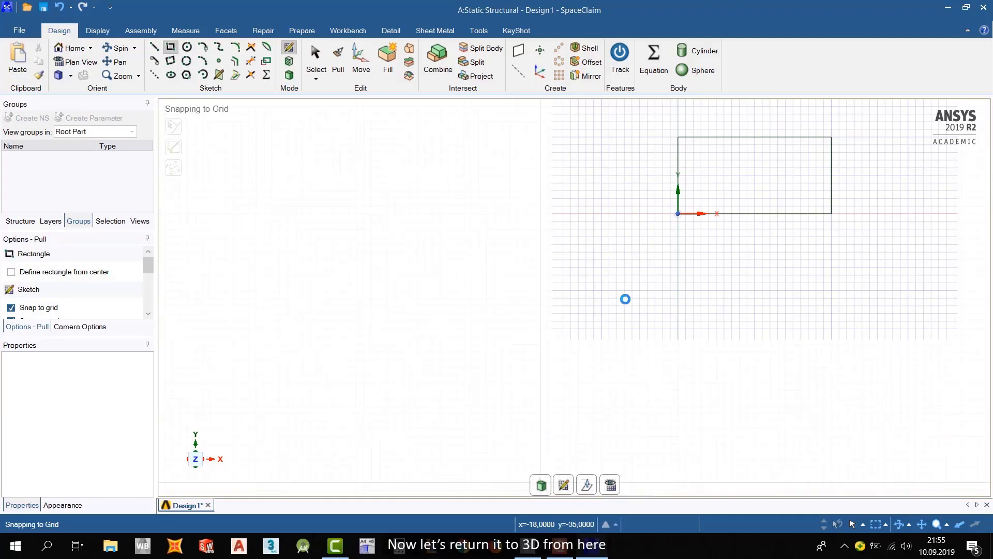
left_click(713, 176)
middle_click_drag(724, 166, 662, 179)
left_click(731, 208)
left_click(746, 191)
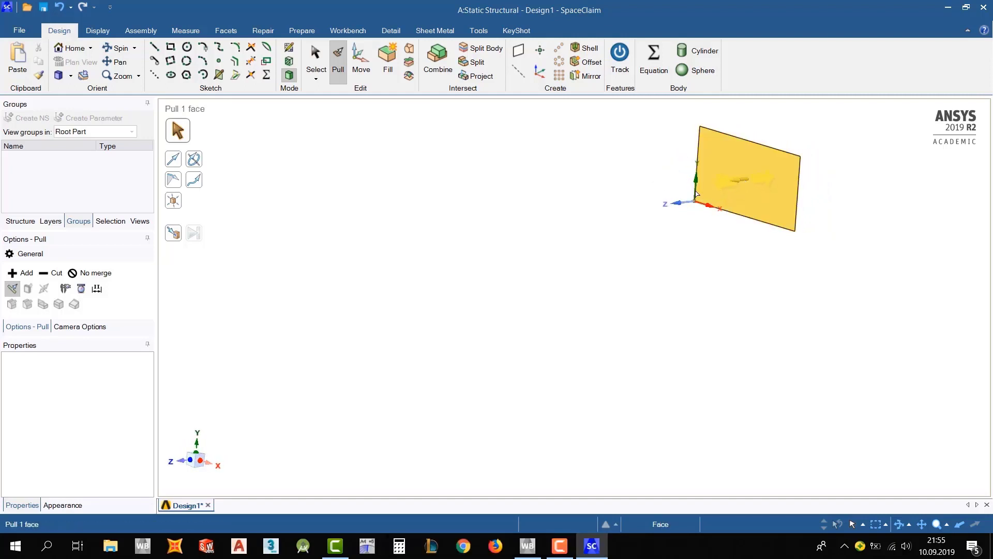
left_click_drag(696, 194, 560, 238)
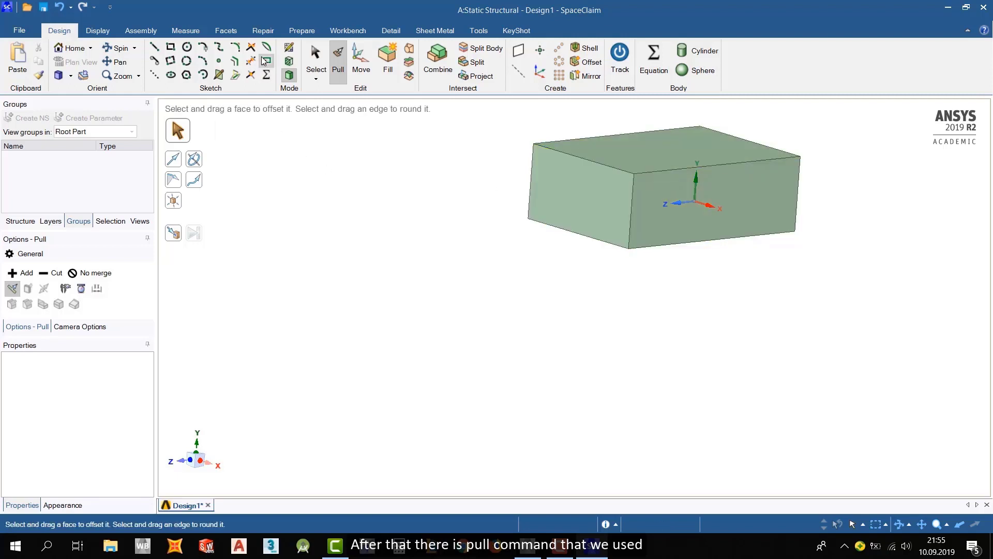
Step: Pull the block's side face on the positive X side outward by about 14 mm
middle_click_drag(481, 192, 459, 197)
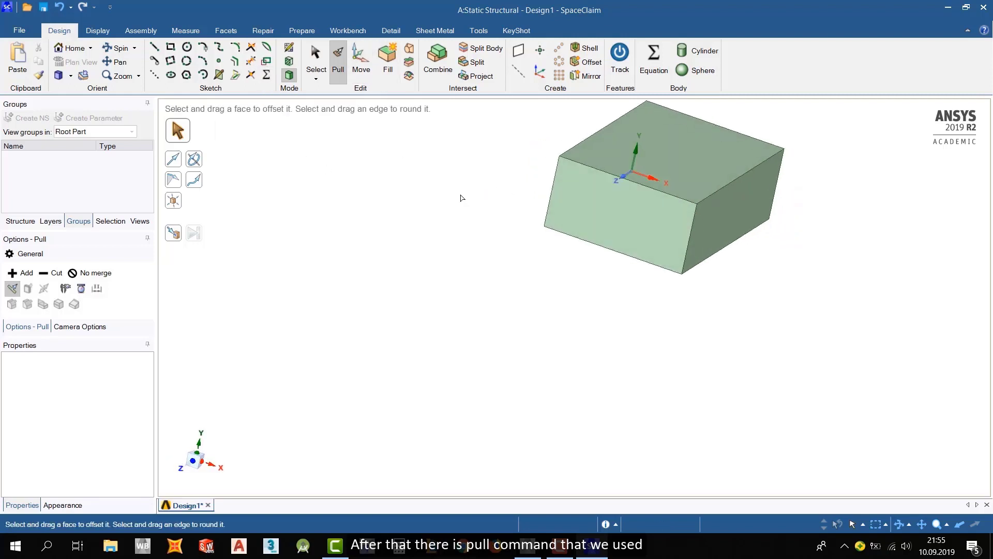
left_click(673, 224)
left_click(730, 230)
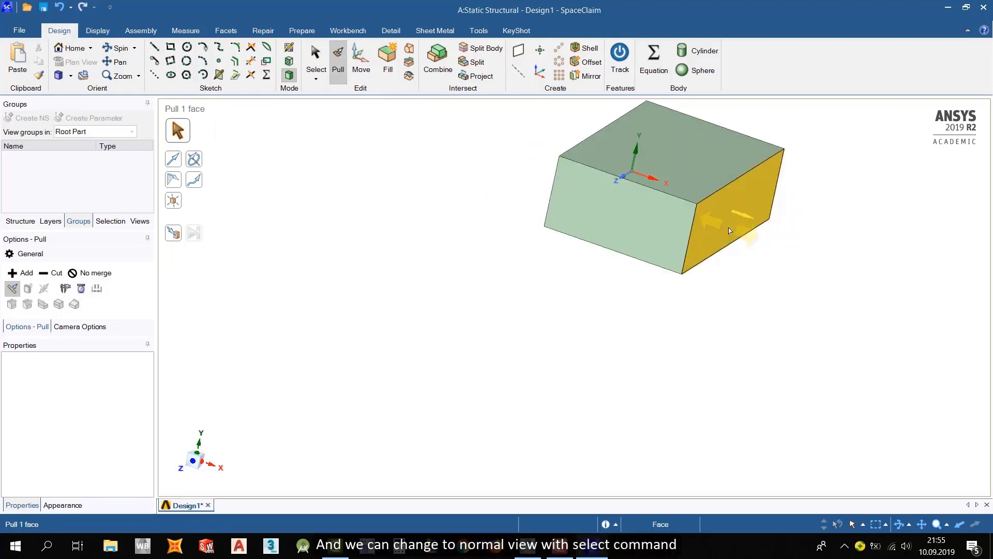
left_click_drag(730, 230, 827, 263)
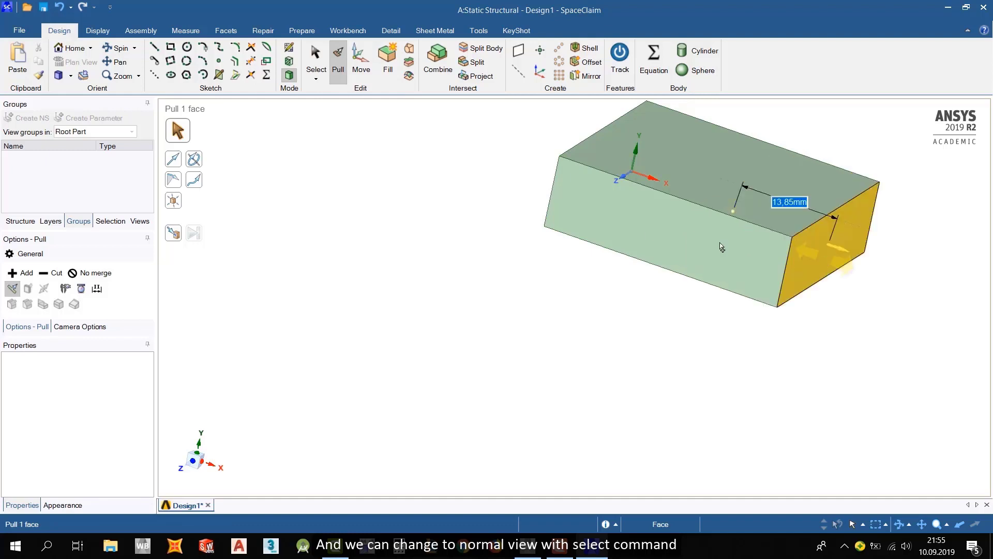
left_click(462, 185)
Step: Use the Select tool to pick the block's front face and top face, and clear the selection
left_click(314, 77)
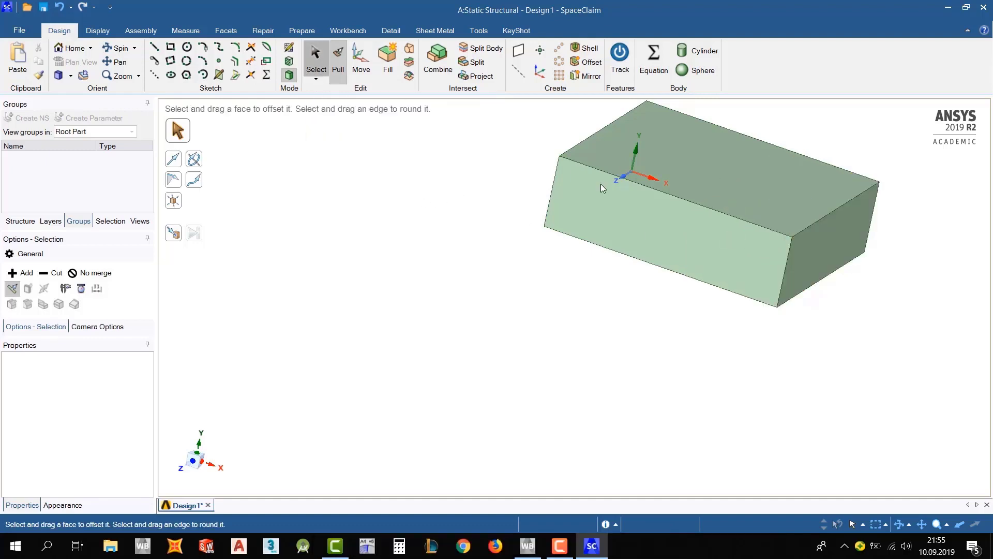
left_click(641, 211)
left_click(574, 229)
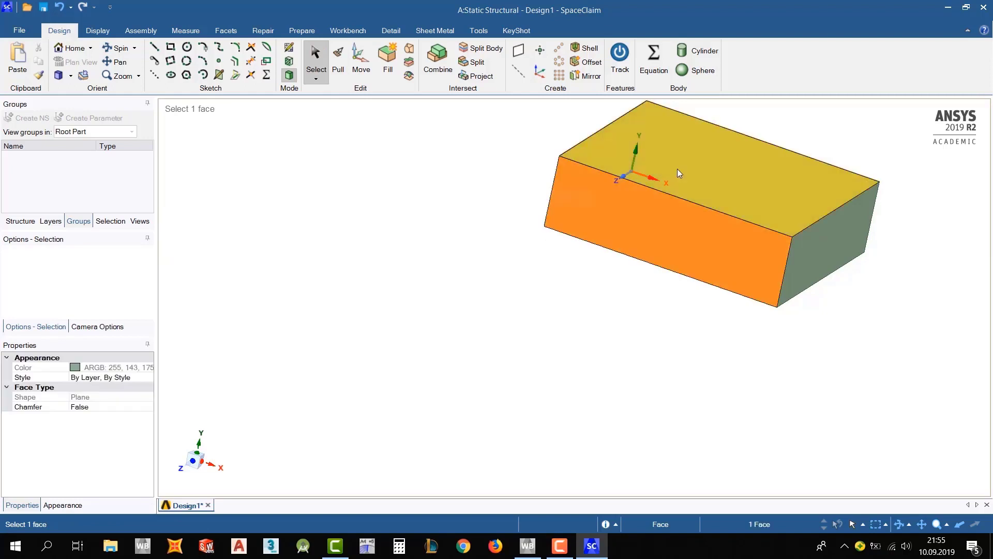
left_click(678, 169)
left_click(307, 138)
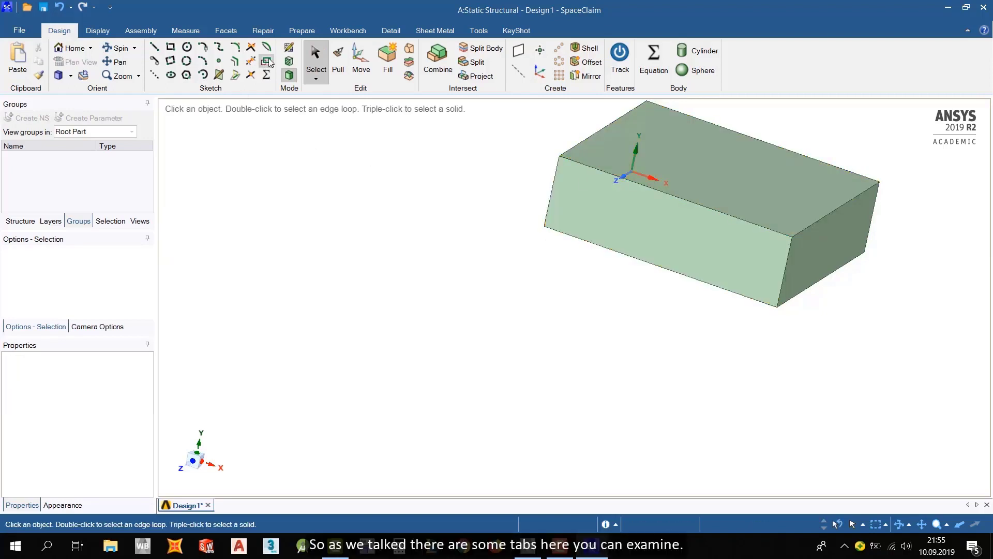
left_click(300, 31)
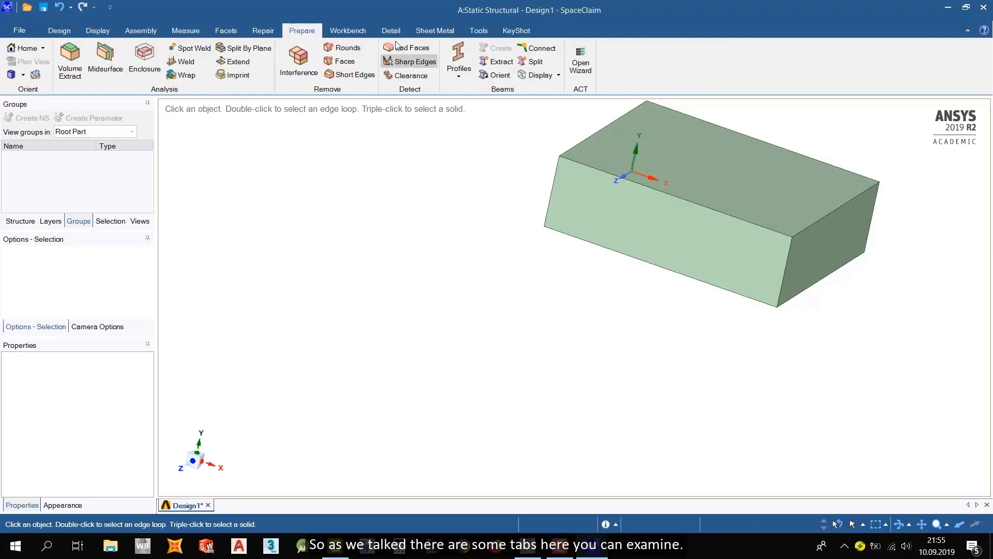
left_click(155, 30)
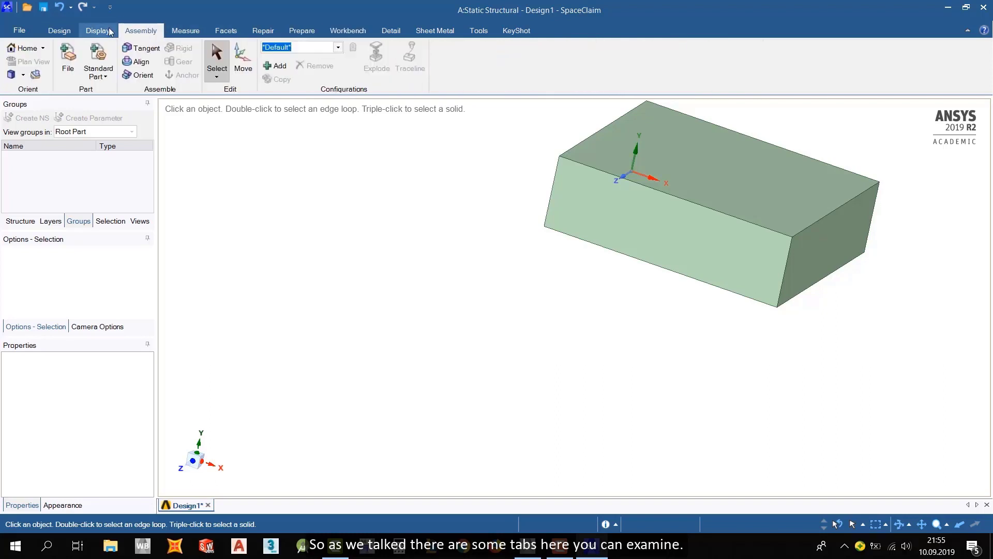
left_click(100, 30)
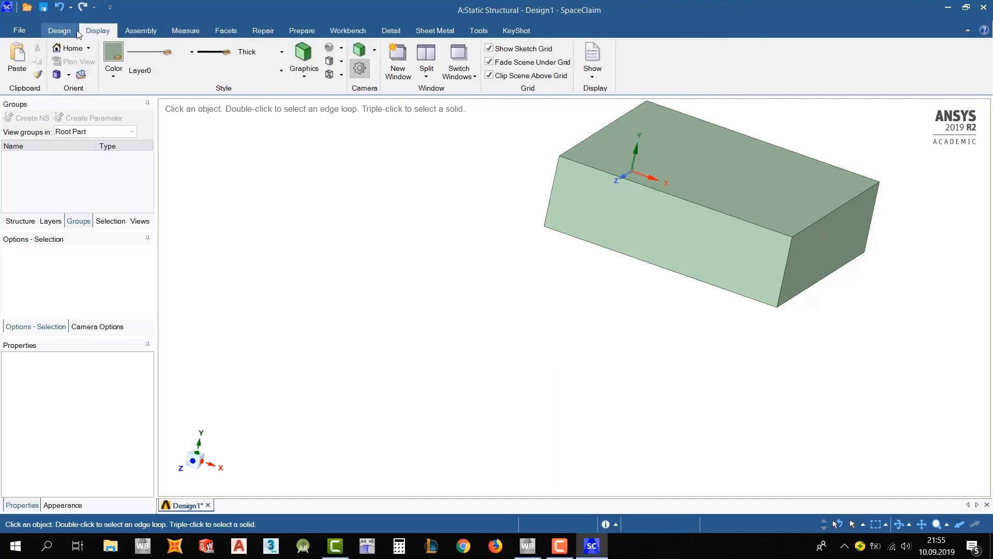
left_click(77, 32)
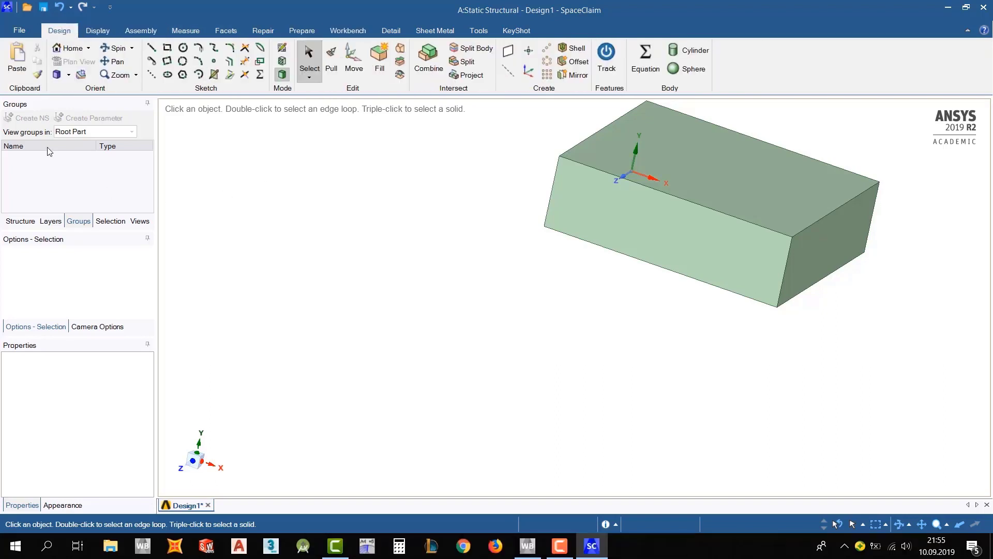
Step: Inspect the properties of Design1 and its solid body in the structure tree, and delete the solid
left_click(32, 223)
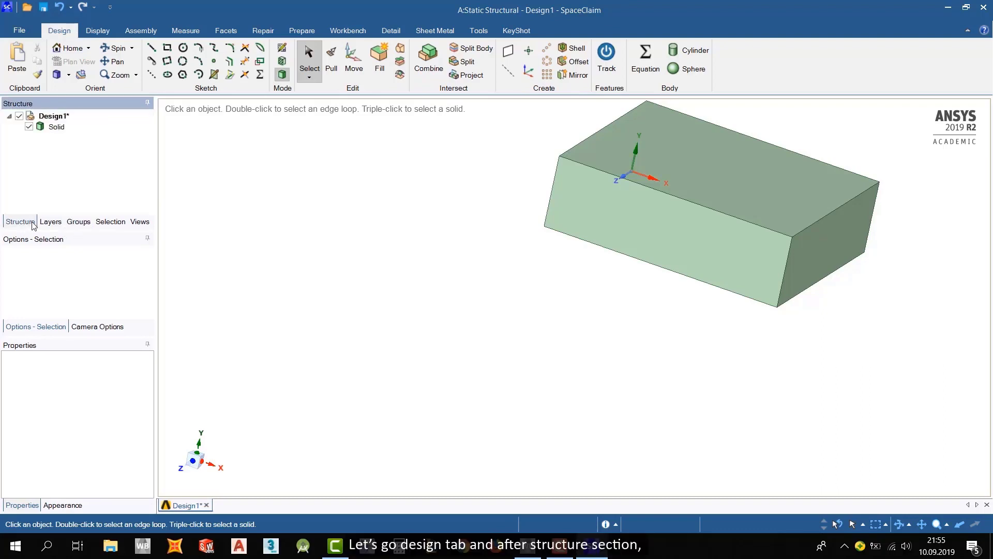
left_click(55, 130)
left_click(41, 118)
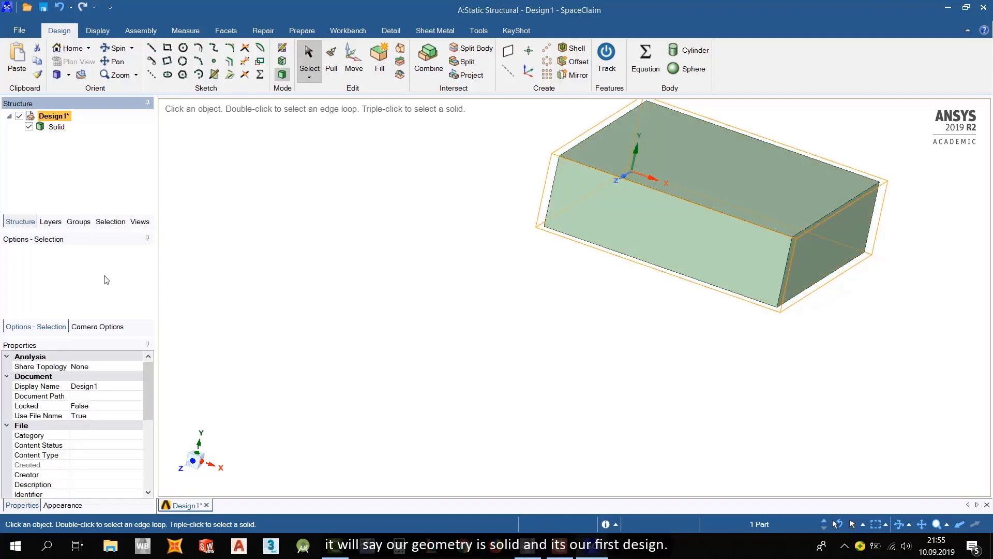
left_click_drag(149, 390, 136, 357)
left_click(57, 130)
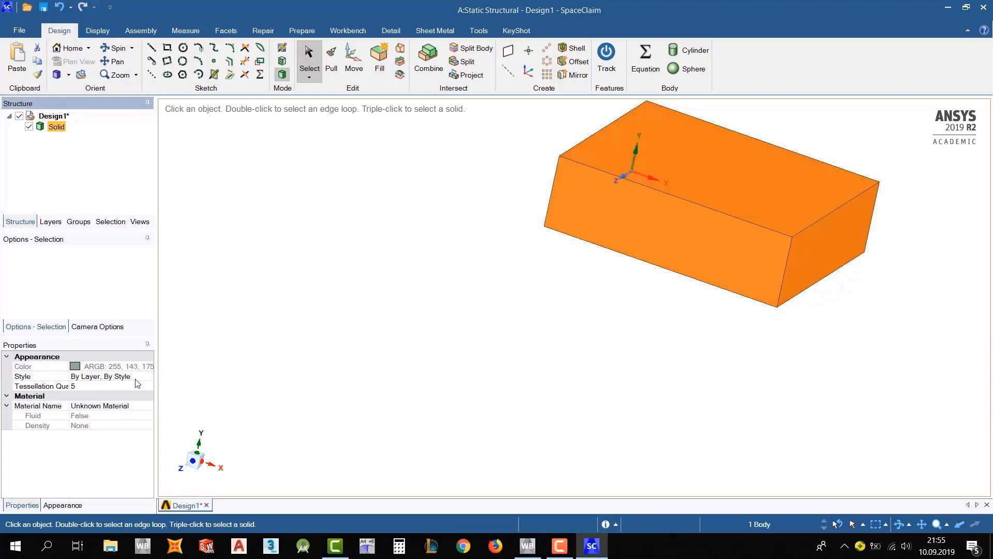
left_click(50, 118)
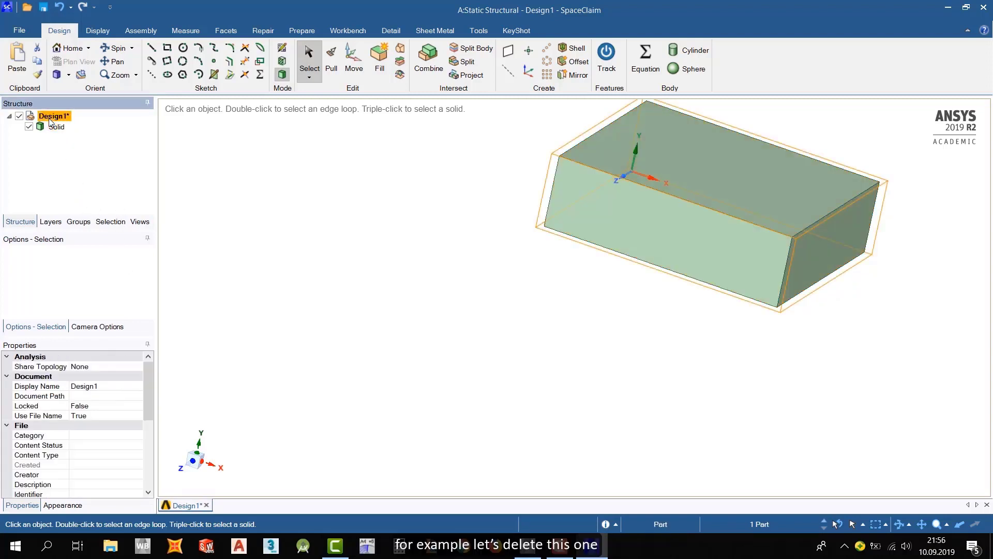
left_click(57, 127)
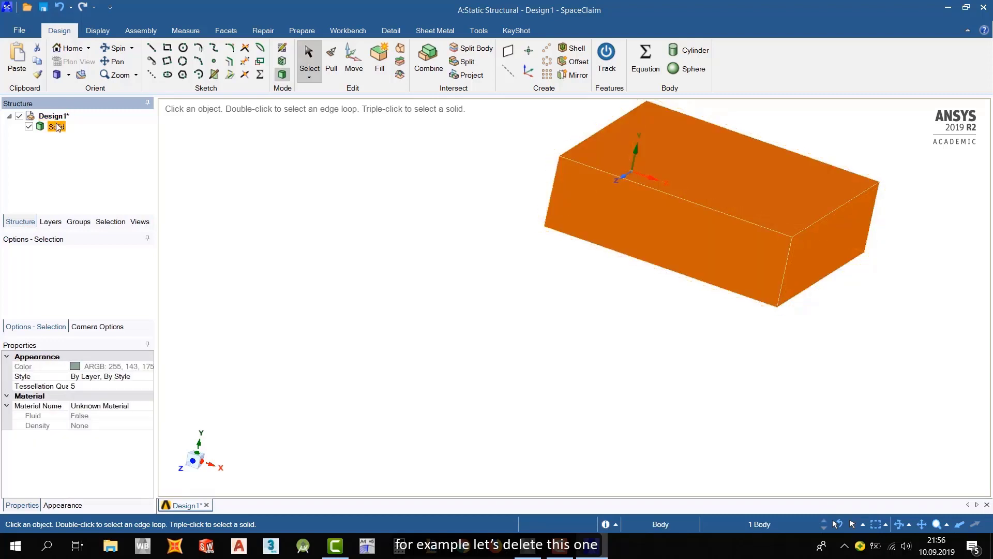
key("Delete")
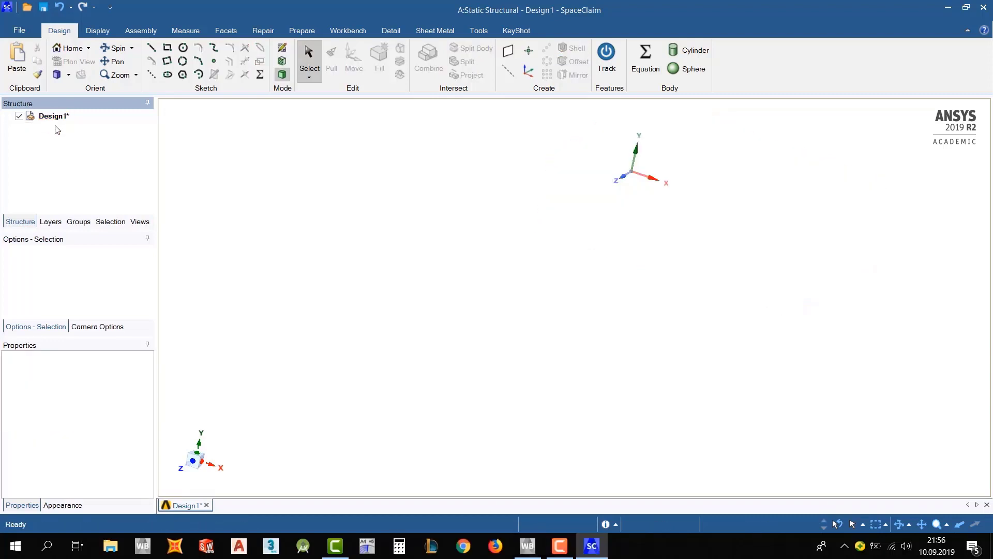
left_click(50, 118)
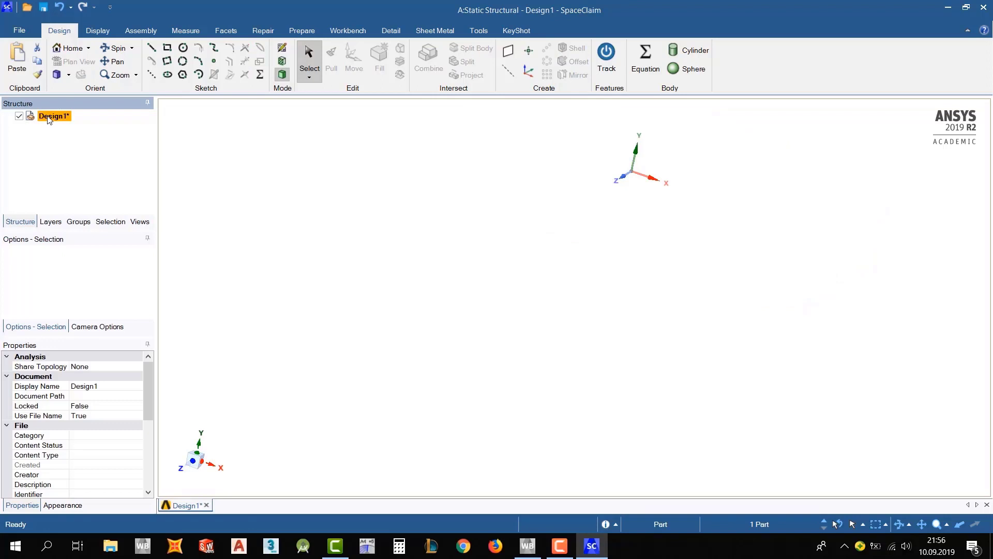
right_click(48, 119)
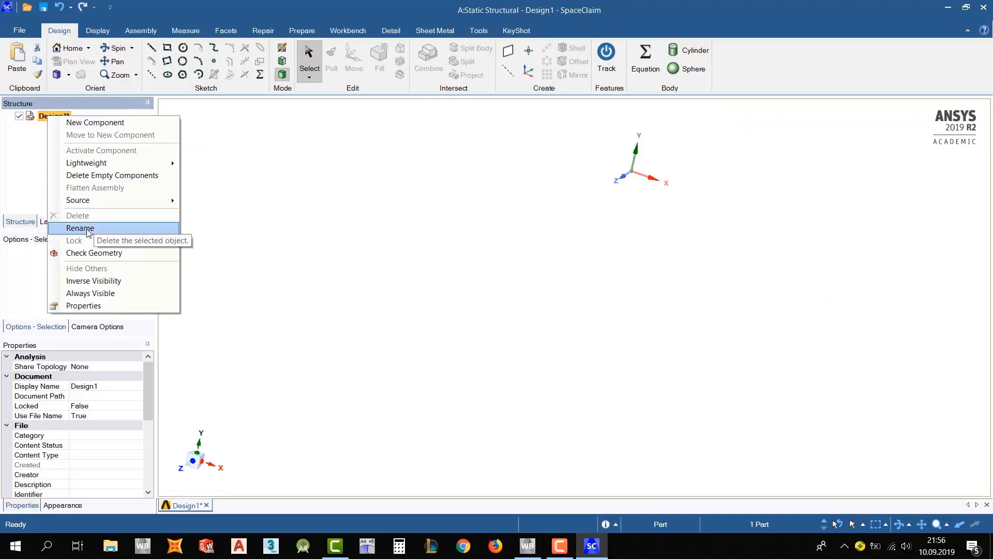
left_click(33, 132)
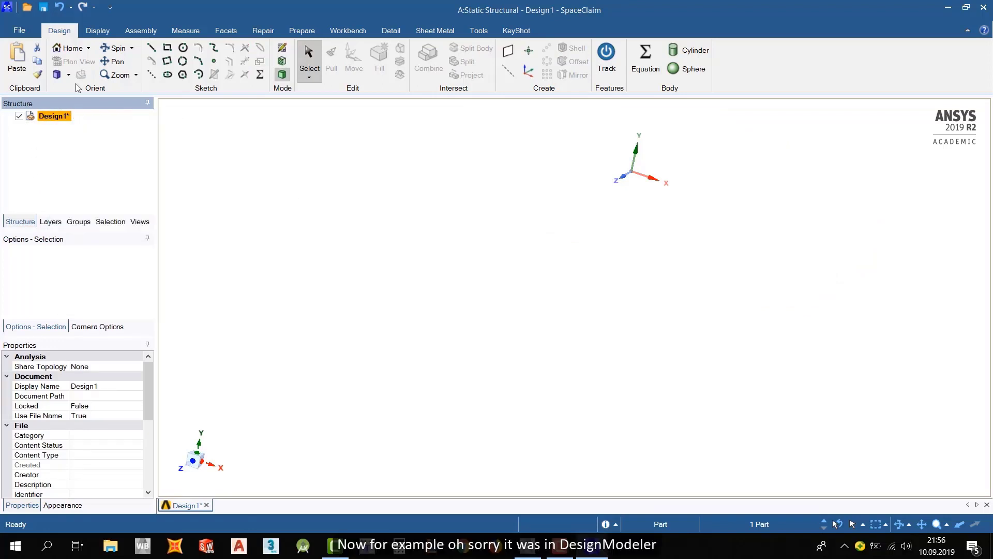
left_click(97, 32)
left_click(132, 32)
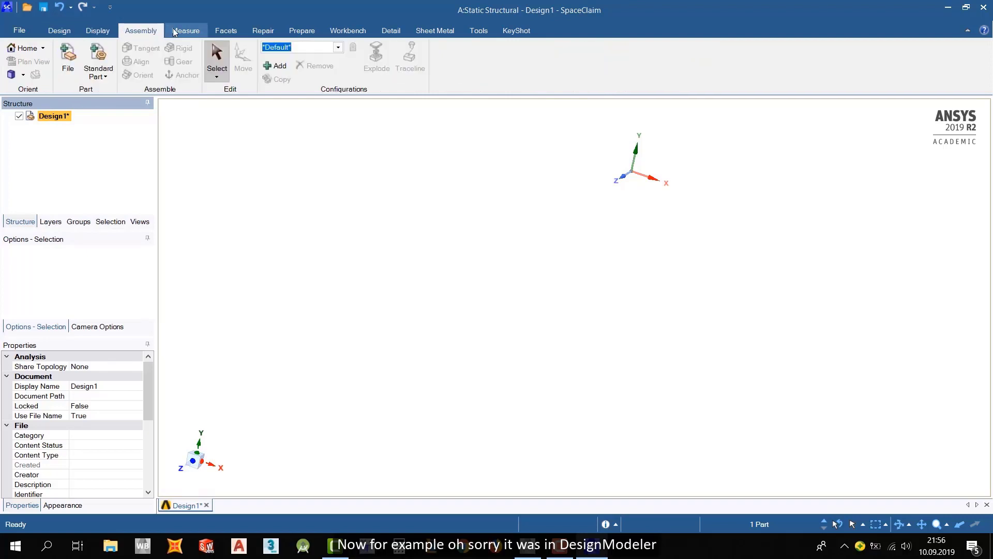
left_click(175, 32)
left_click(59, 31)
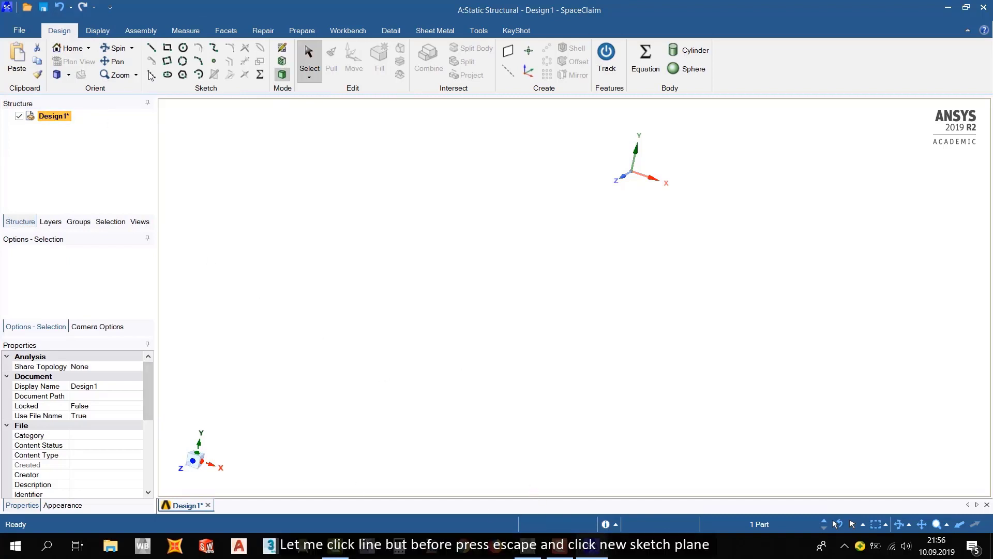
Step: Enter sketch mode, select the XY plane through the origin as the new sketch plane, and orient it in plan view
left_click(150, 52)
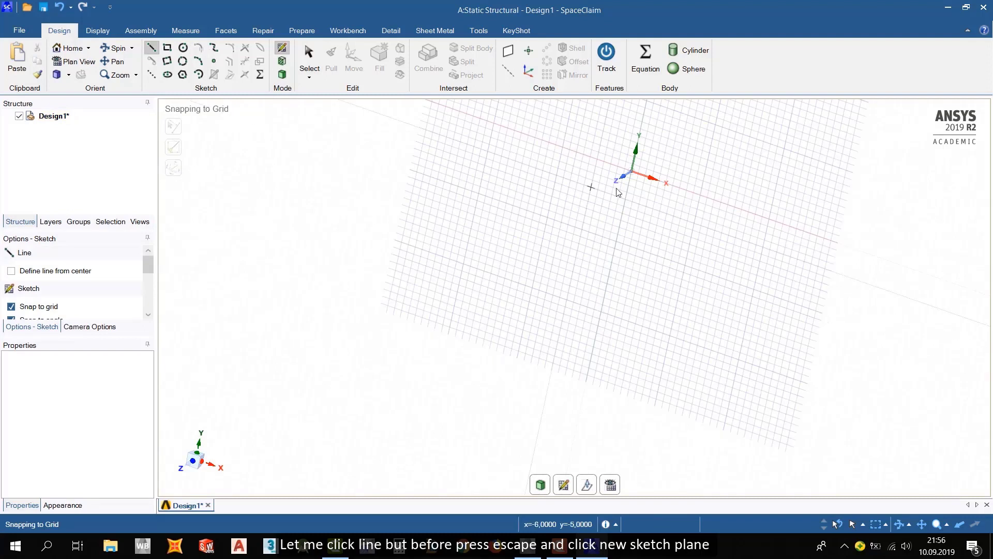
key("Escape")
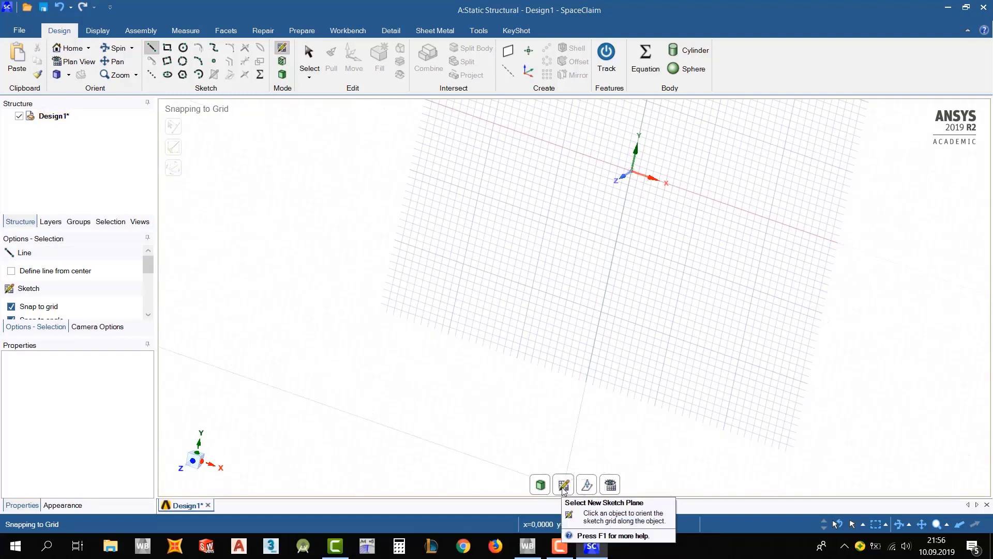
key("Escape")
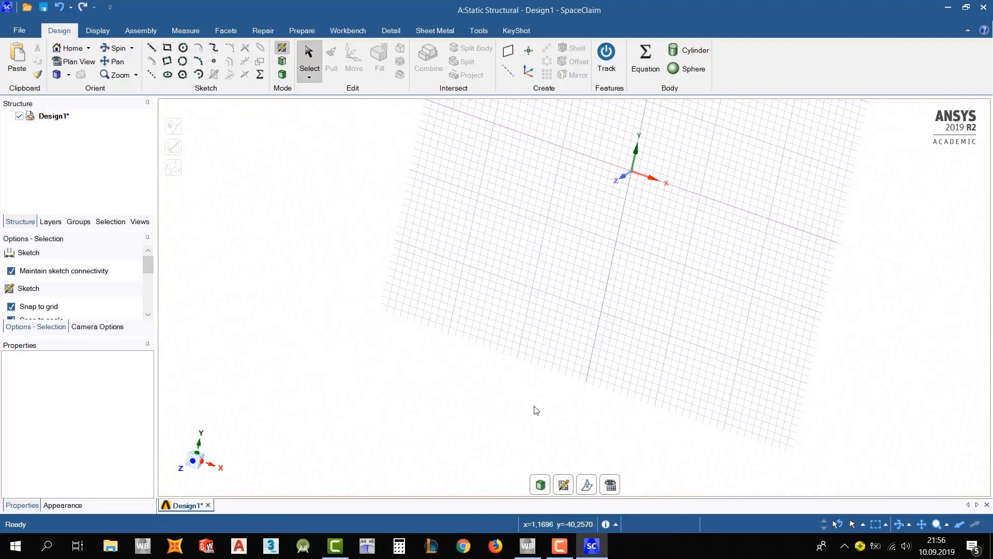
left_click(564, 484)
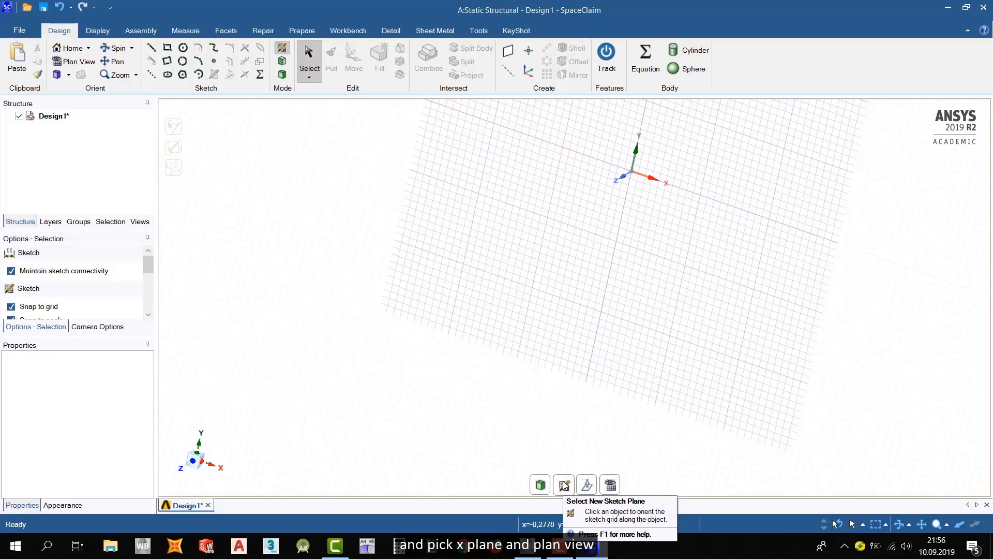
left_click(703, 164)
left_click(610, 484)
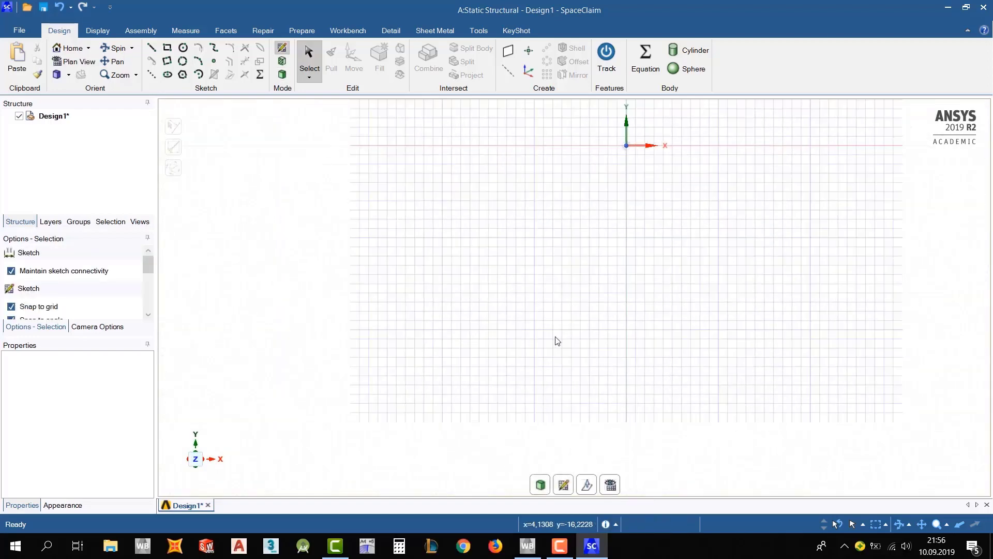
Step: Draw a horizontal line 1000 mm long from the origin along the positive X axis
scroll(623, 178, "up", 3)
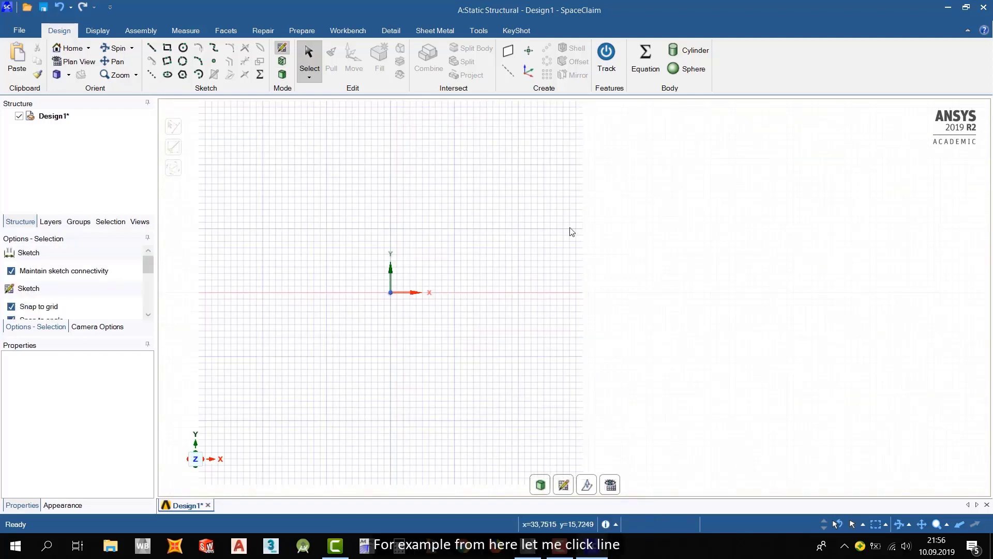
left_click(153, 48)
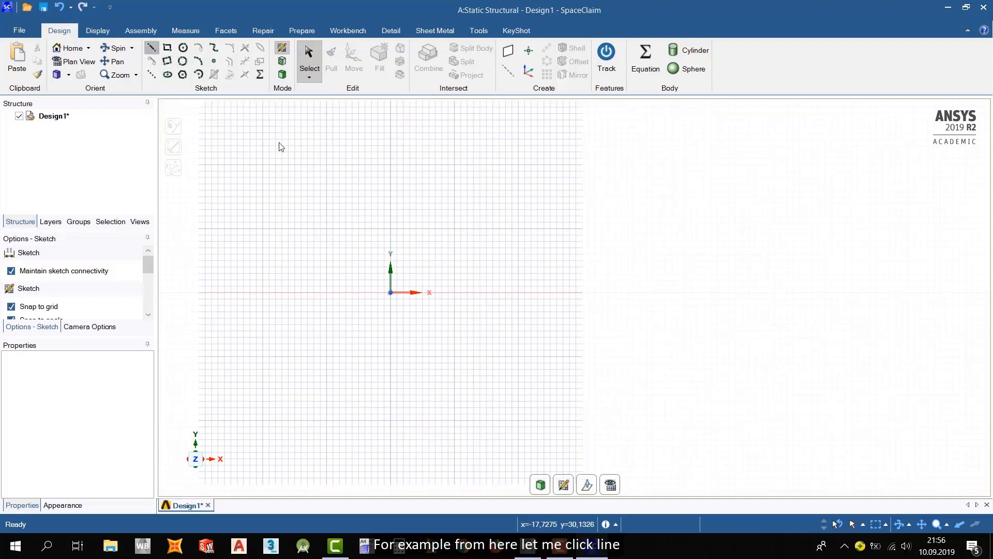
left_click(391, 293)
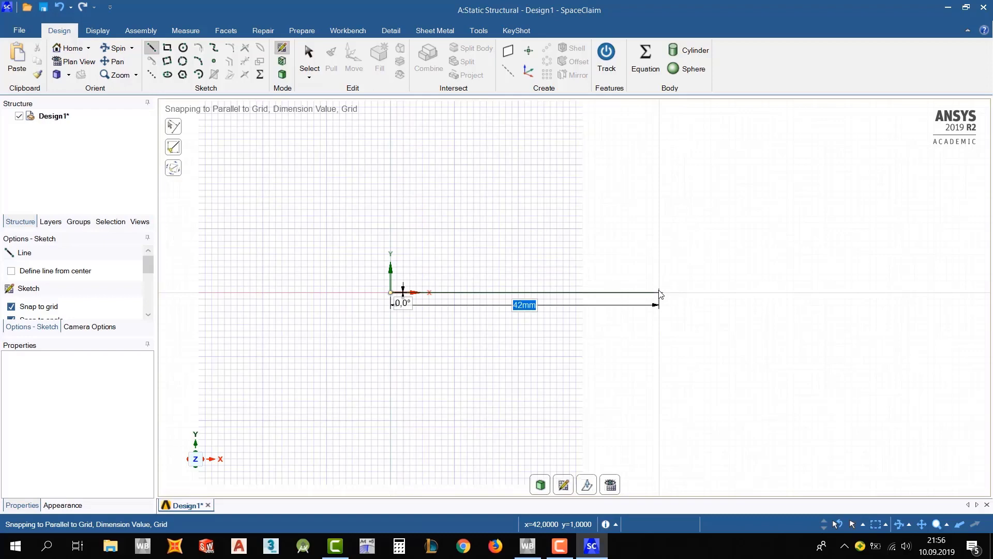
type("1000")
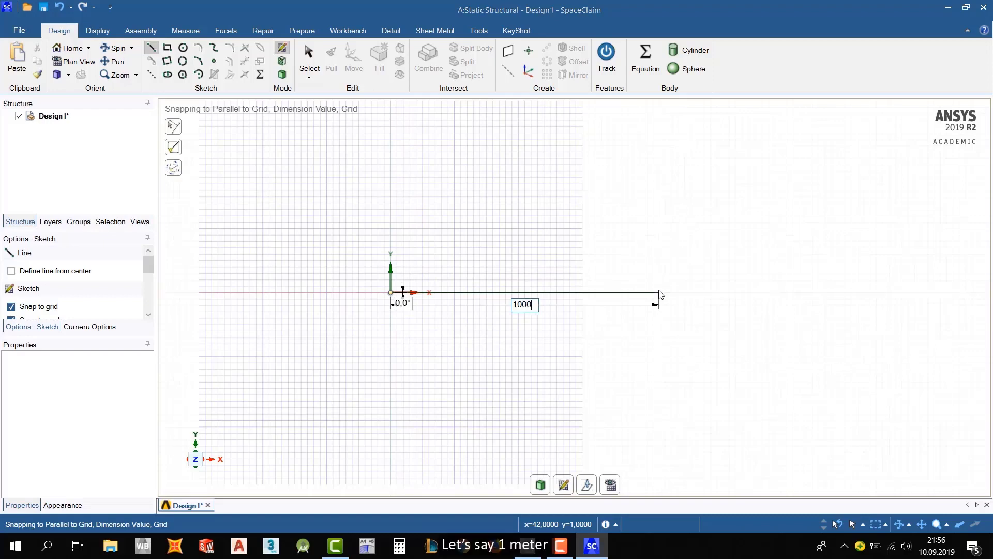
key("Return")
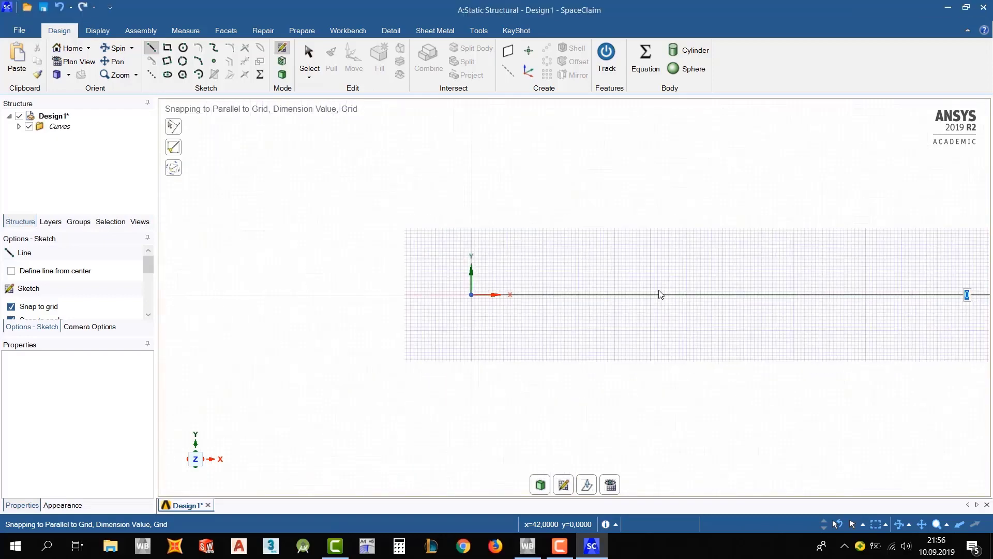
Step: Finish the line command and assign the I-section profile from the profile library to the 1000 mm line
key("Escape")
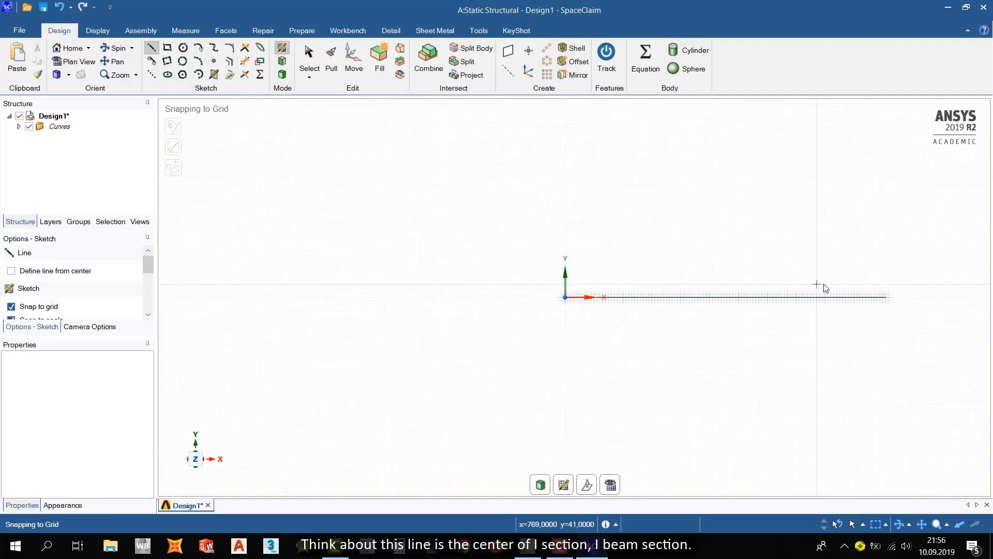
left_click(18, 126)
left_click(64, 137)
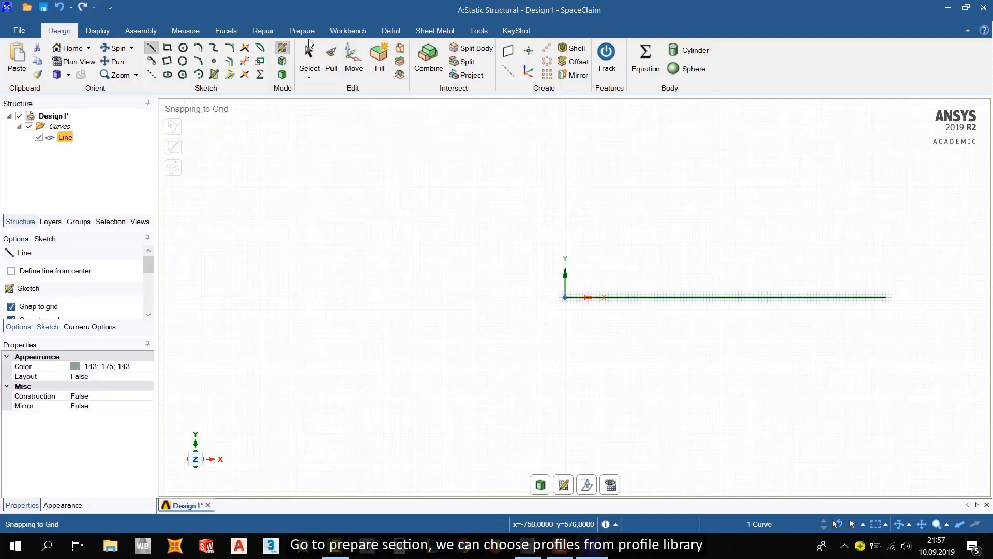
left_click(301, 31)
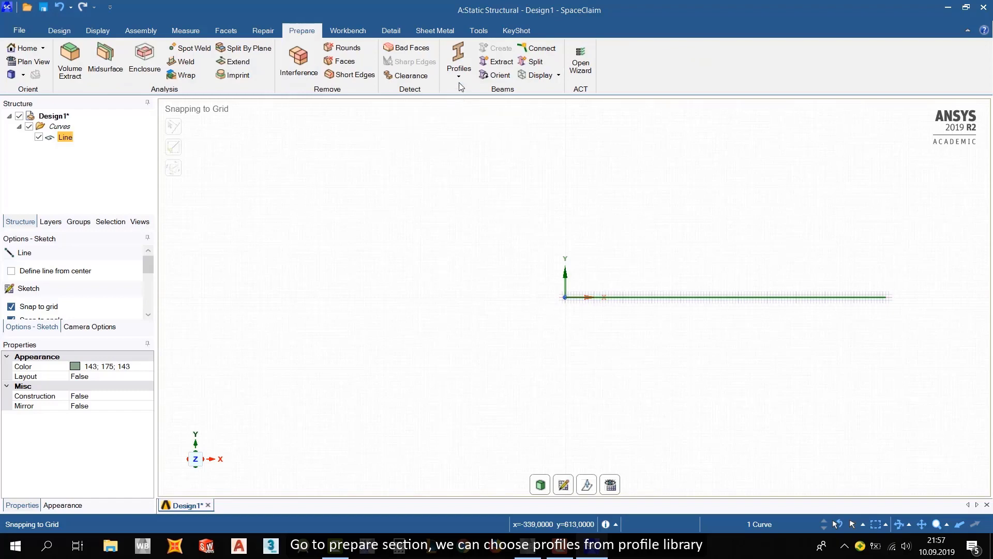
left_click(458, 65)
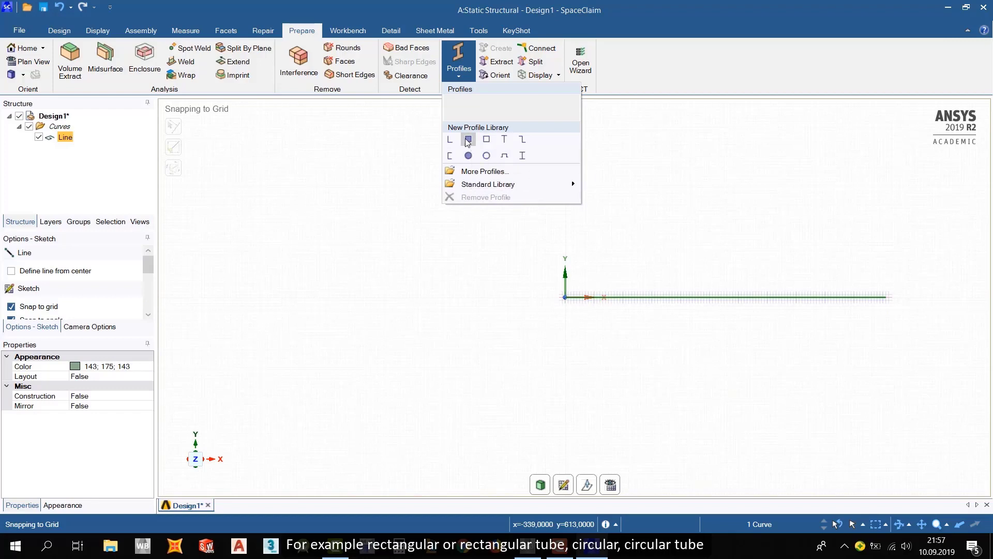
left_click(521, 155)
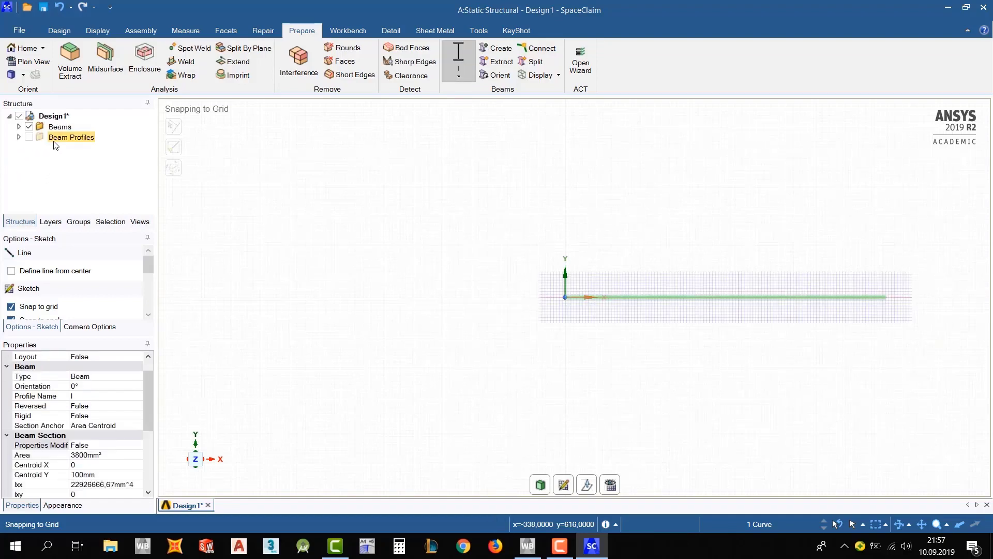
Step: Examine the beam, the Beams folder and the Beam Profiles folder in the structure tree, including the beam's properties
left_click(47, 139)
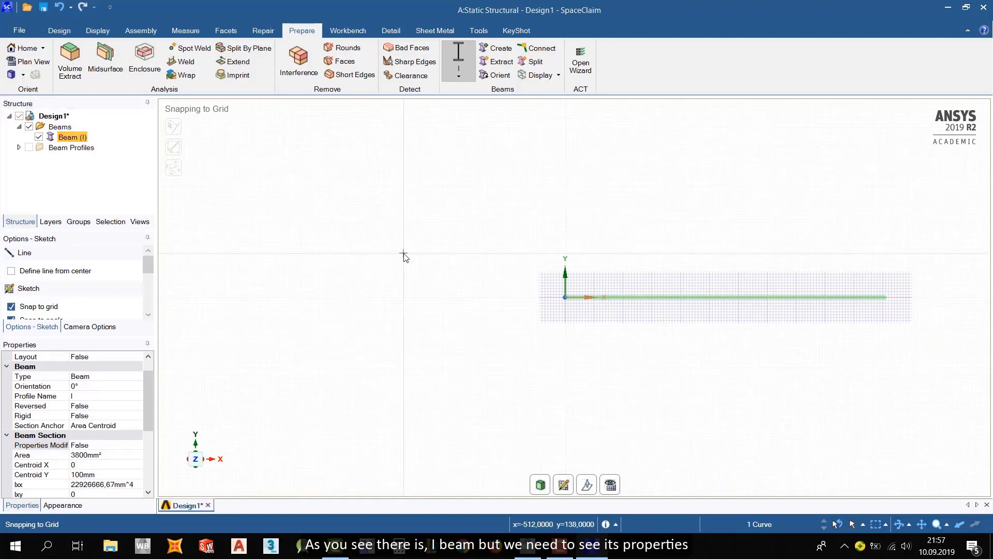
right_click(76, 140)
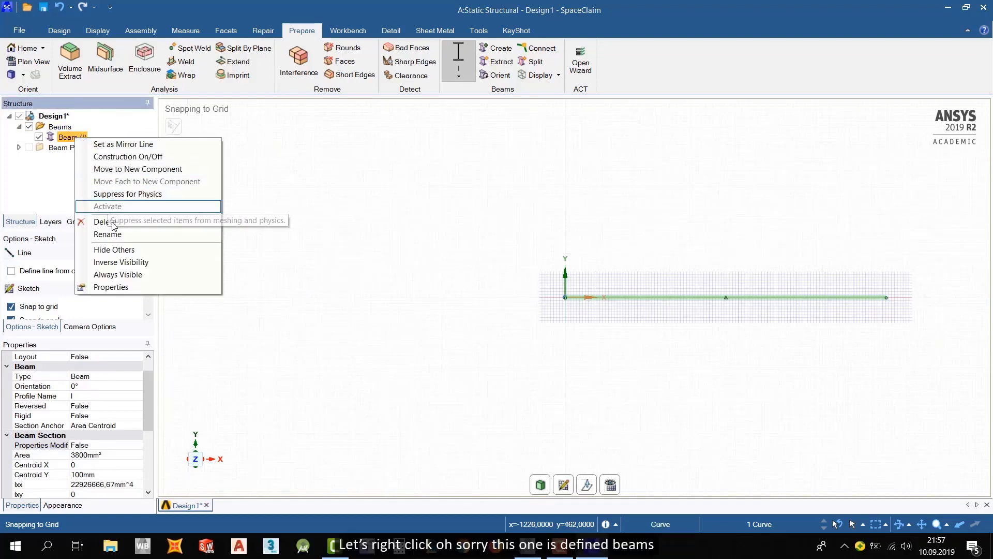
left_click(56, 127)
right_click(51, 128)
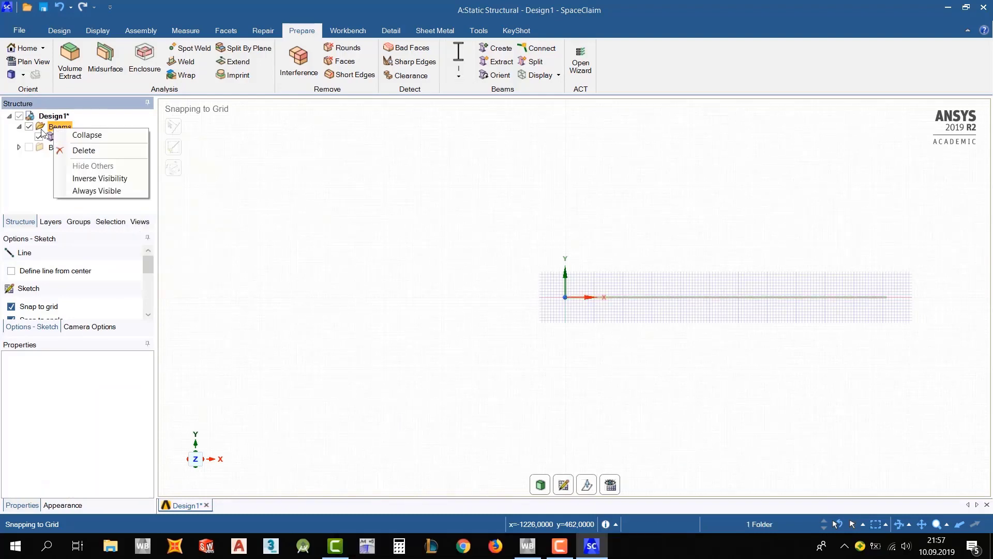
left_click(20, 127)
left_click(41, 137)
left_click(19, 136)
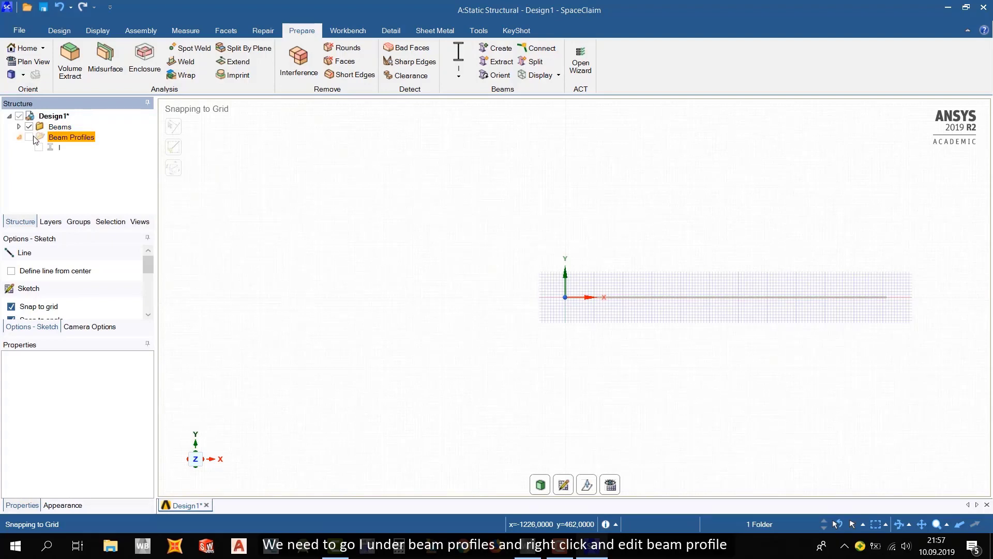
left_click(19, 127)
left_click(65, 136)
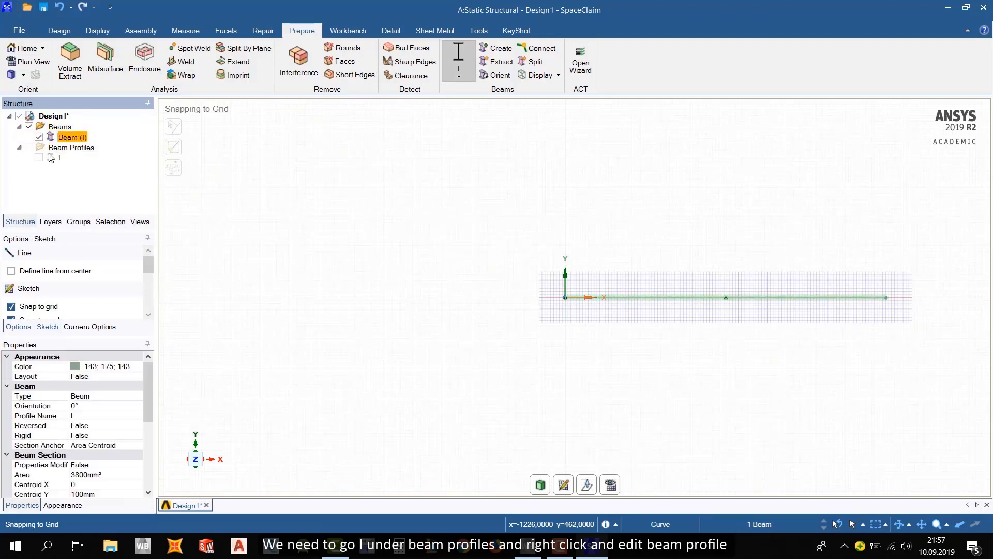
Step: Open the I profile under Beam Profiles for editing to examine its section dimensions
left_click(53, 159)
right_click(54, 158)
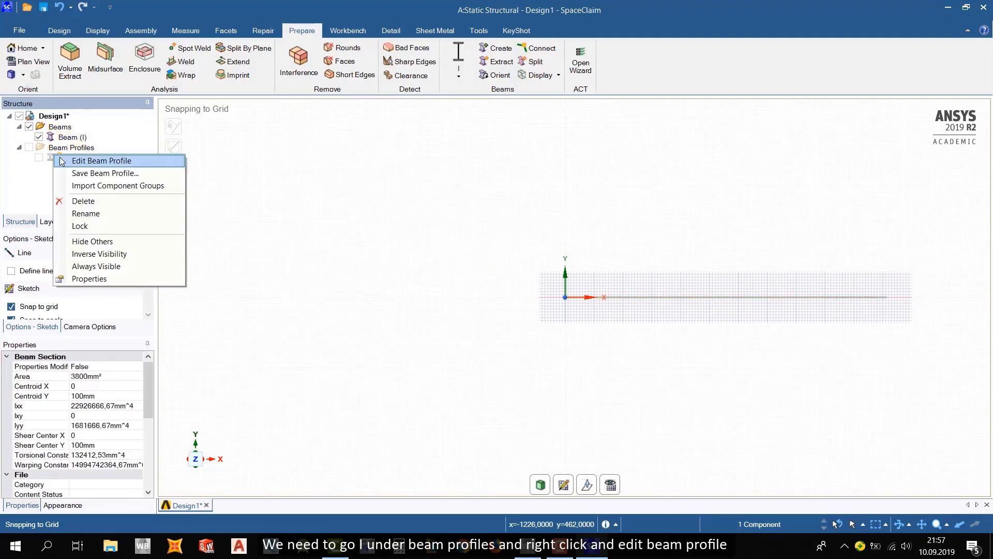
left_click(93, 162)
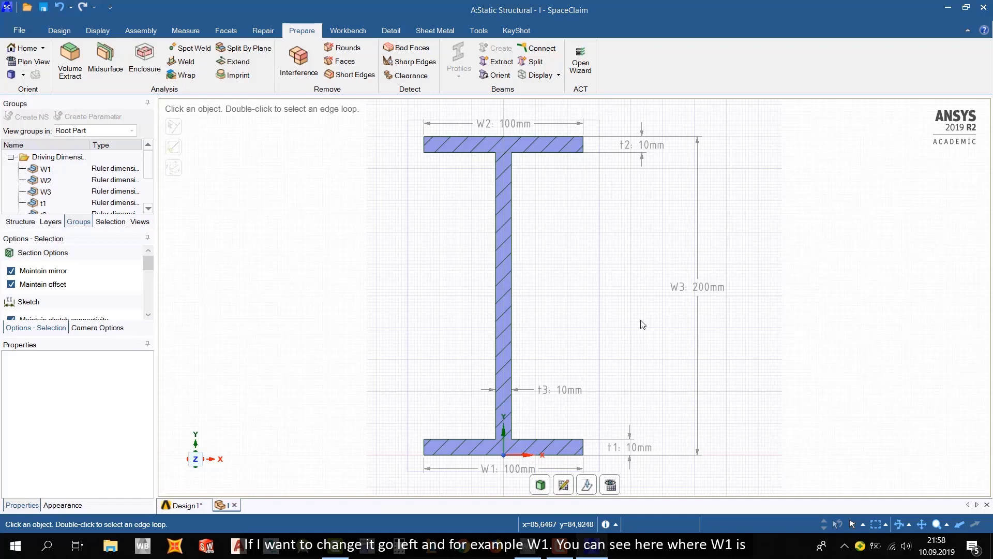
Step: Open the value of driving dimension W1 for editing, cancel without a change, and return to the Design1 document
left_click(76, 171)
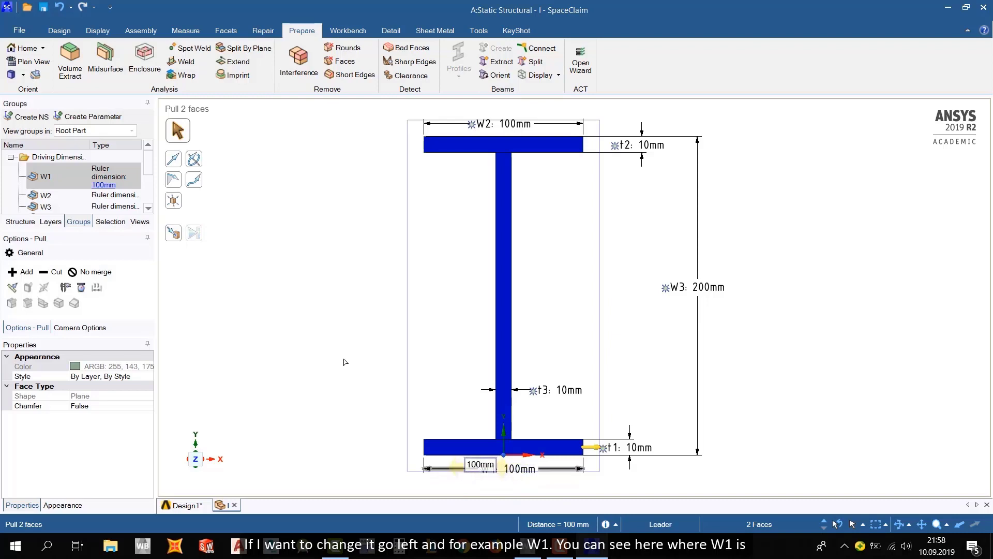
left_click(102, 184)
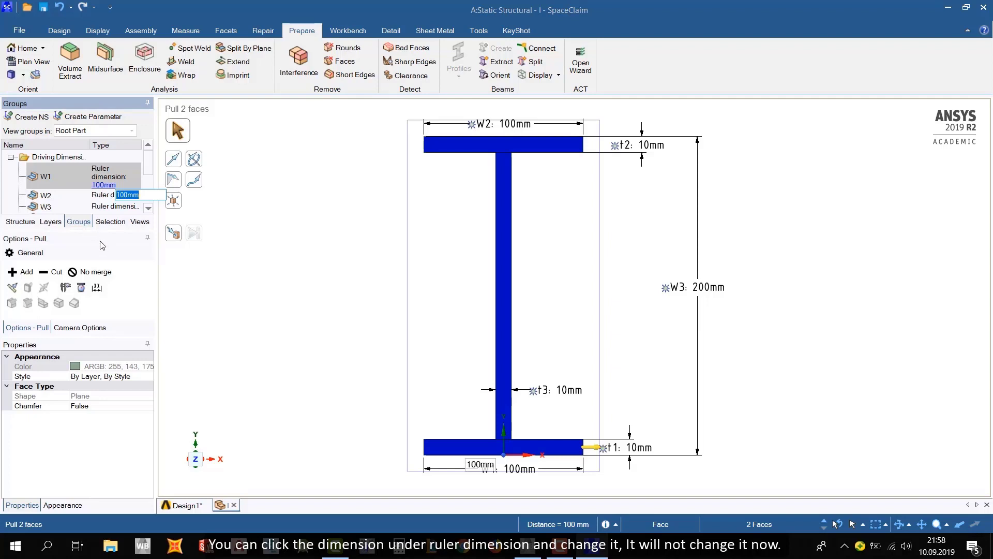
key("Escape")
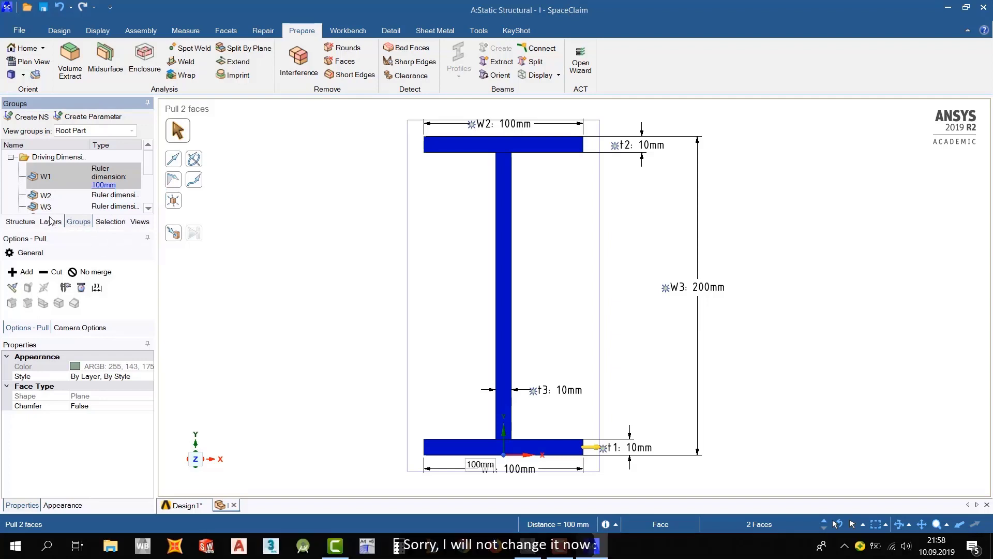
left_click(31, 222)
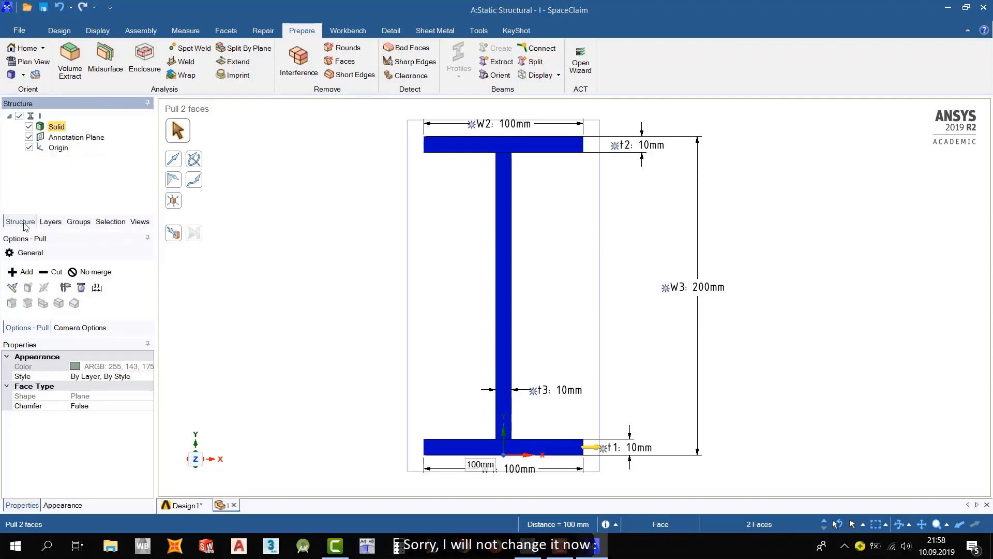
left_click(185, 505)
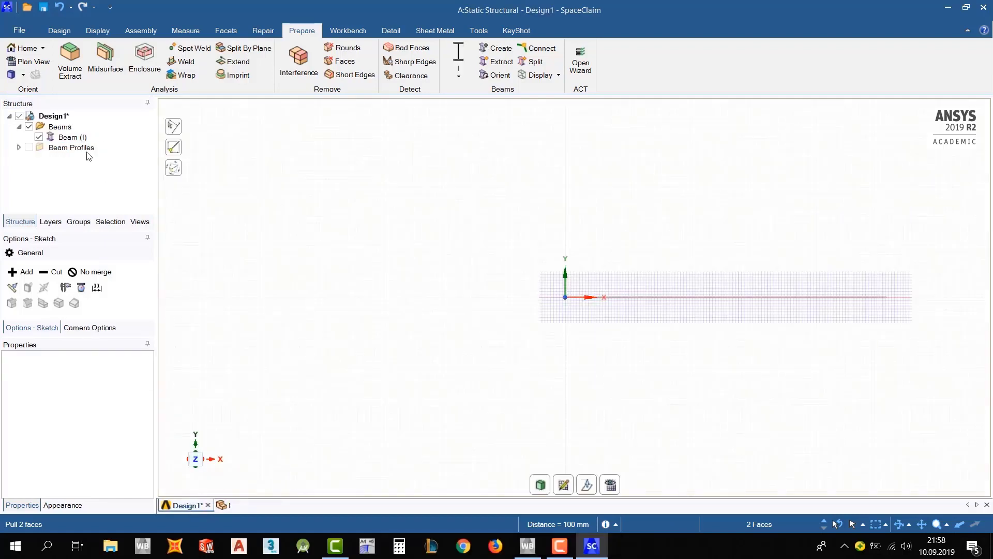
Step: Select the beam, clear the selection, and switch the design from sketch mode to 3D mode
left_click(67, 137)
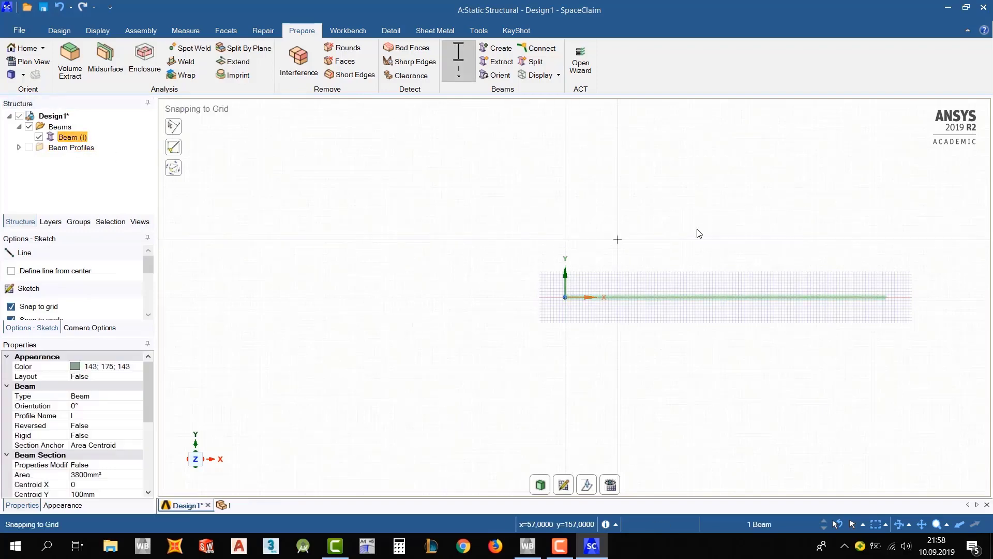
left_click(681, 294)
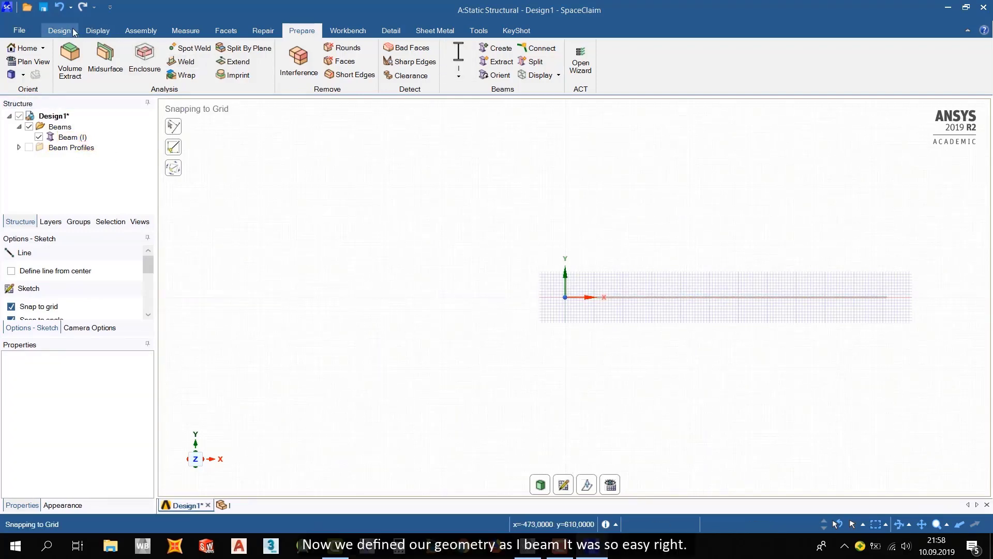
left_click(59, 30)
left_click(282, 74)
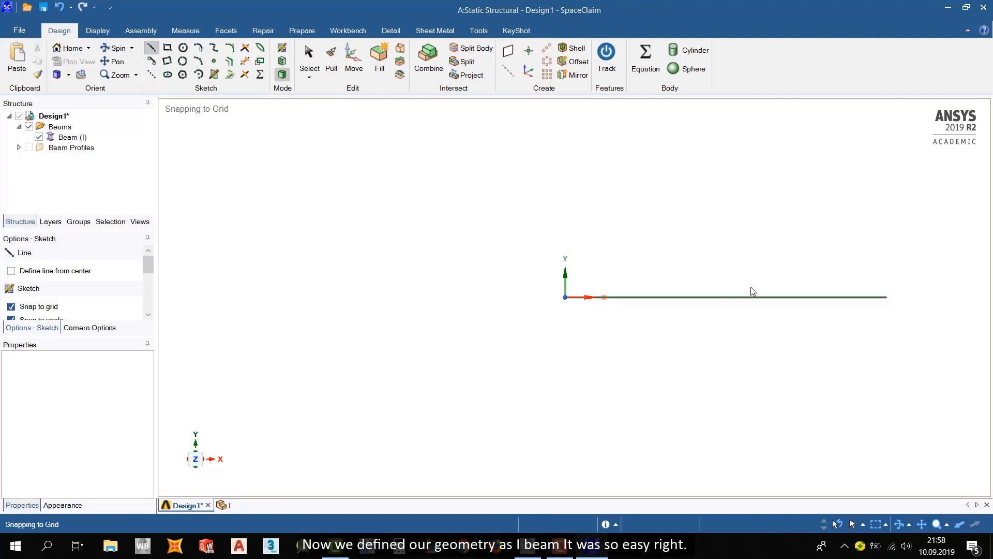
middle_click_drag(753, 292, 376, 298)
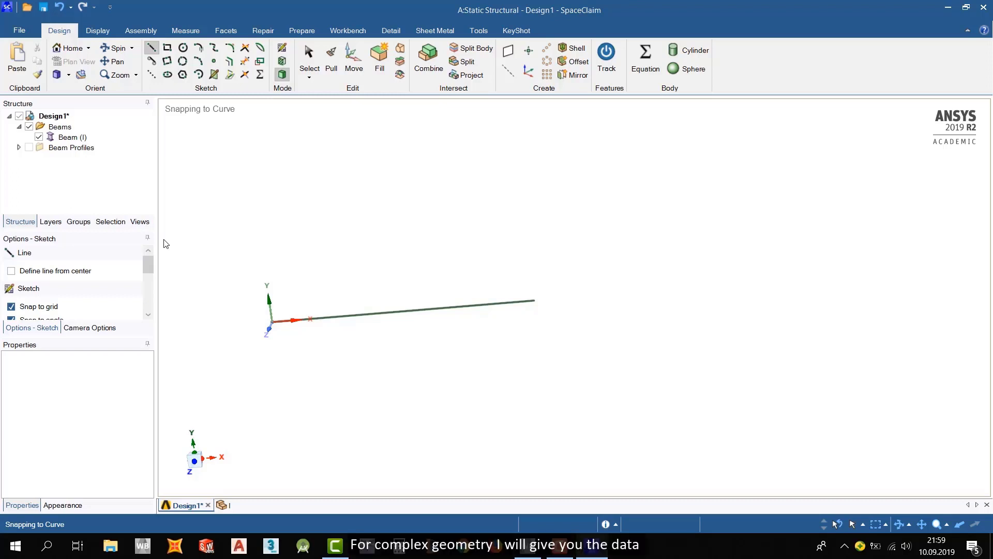
middle_click_drag(254, 248, 498, 272)
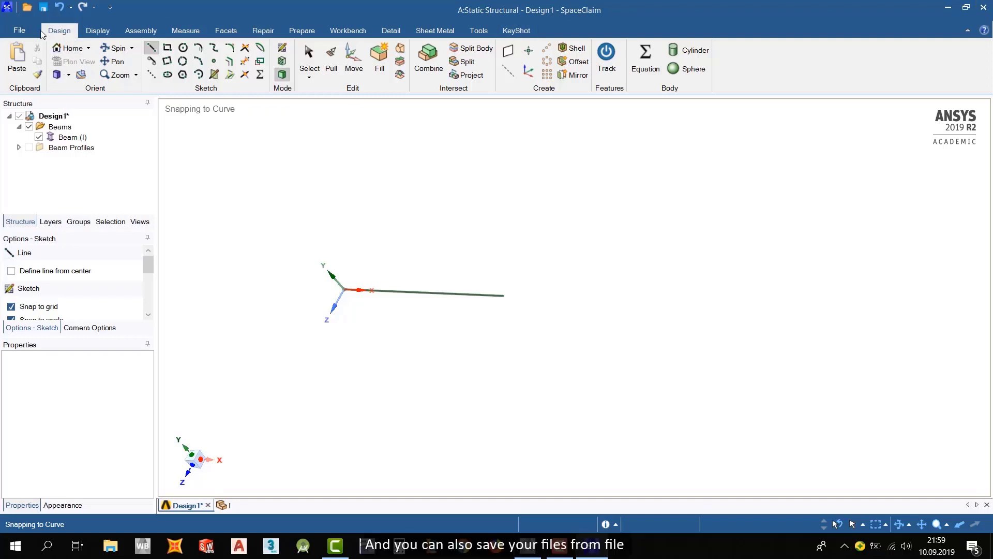
Step: Look at the Save As options for the design and dismiss them without saving
left_click(22, 31)
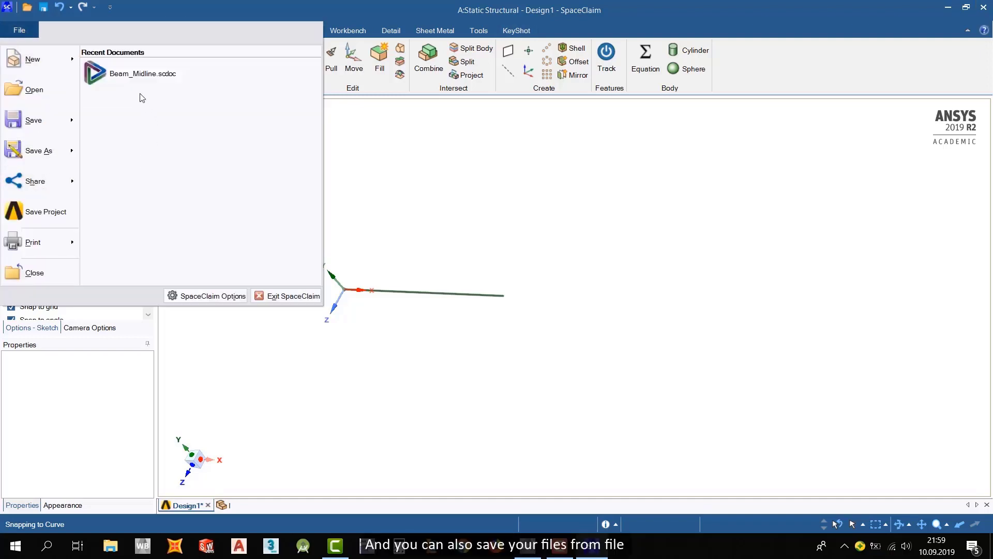
mouse_move(69, 148)
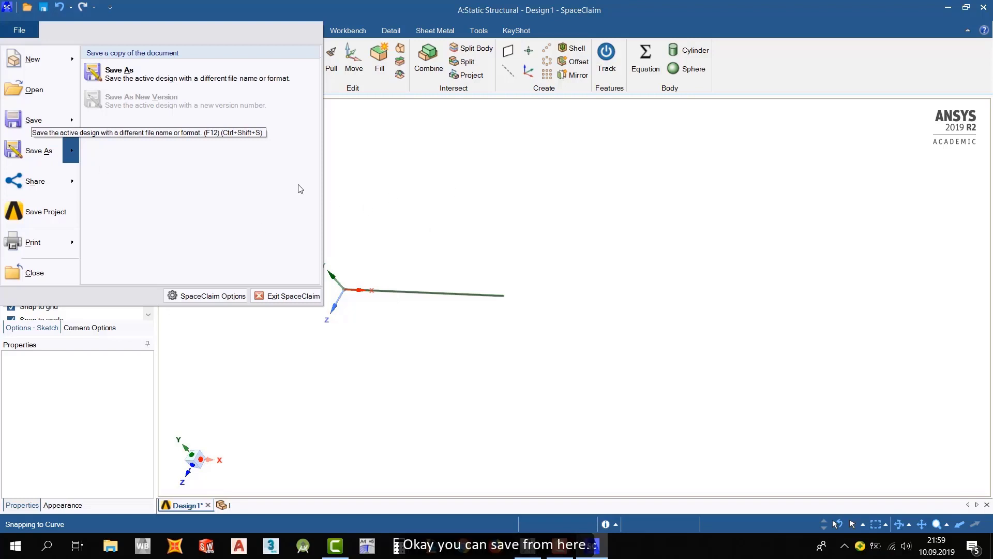
left_click(444, 278)
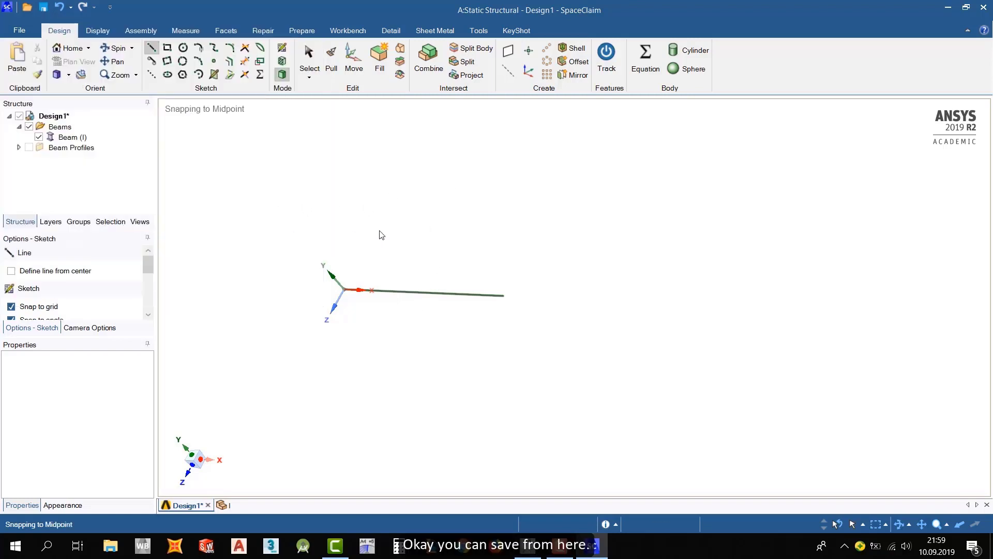
middle_click_drag(382, 234, 476, 235)
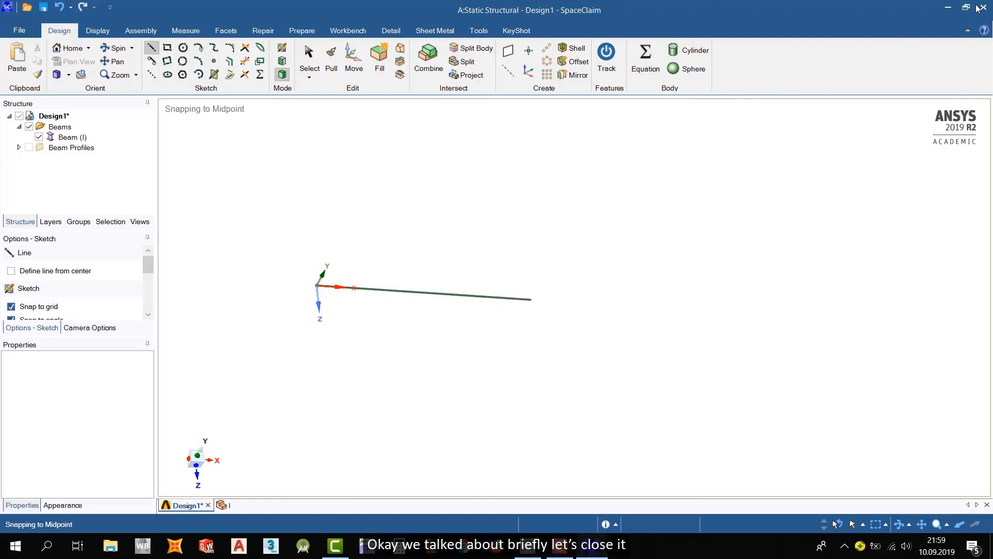
middle_click_drag(566, 209, 512, 233)
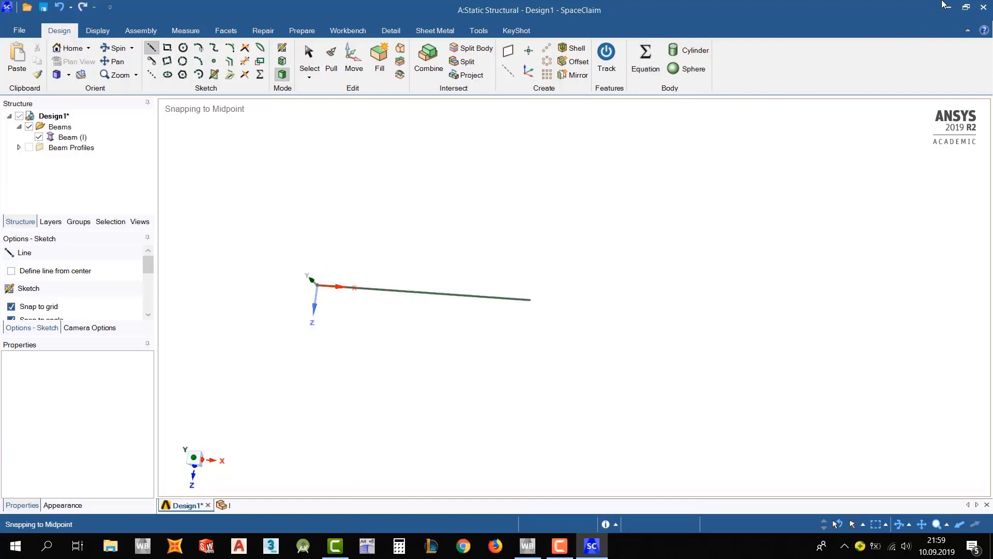
Step: Close SpaceClaim and add a second Static Structural system beside the first one in the Workbench project schematic
left_click(986, 7)
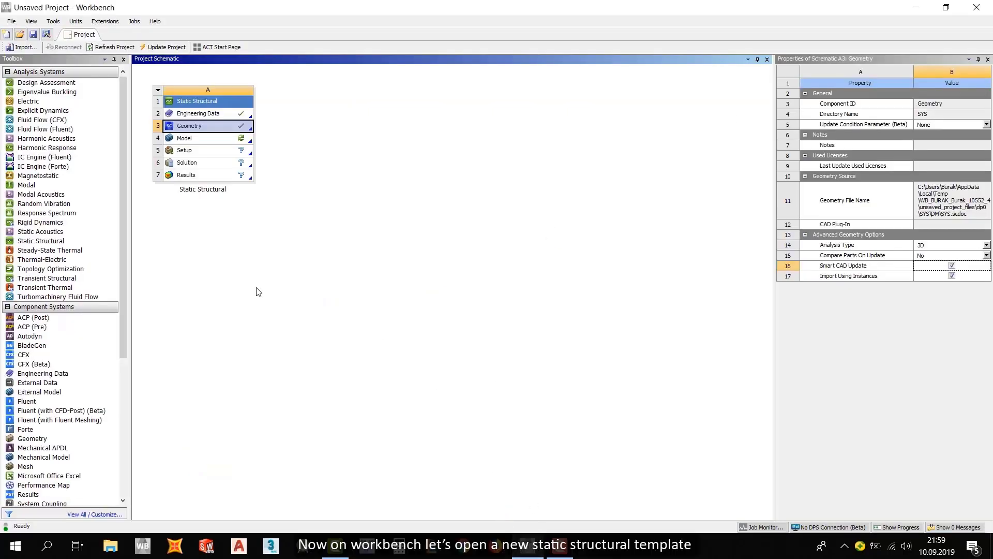
left_click(192, 271)
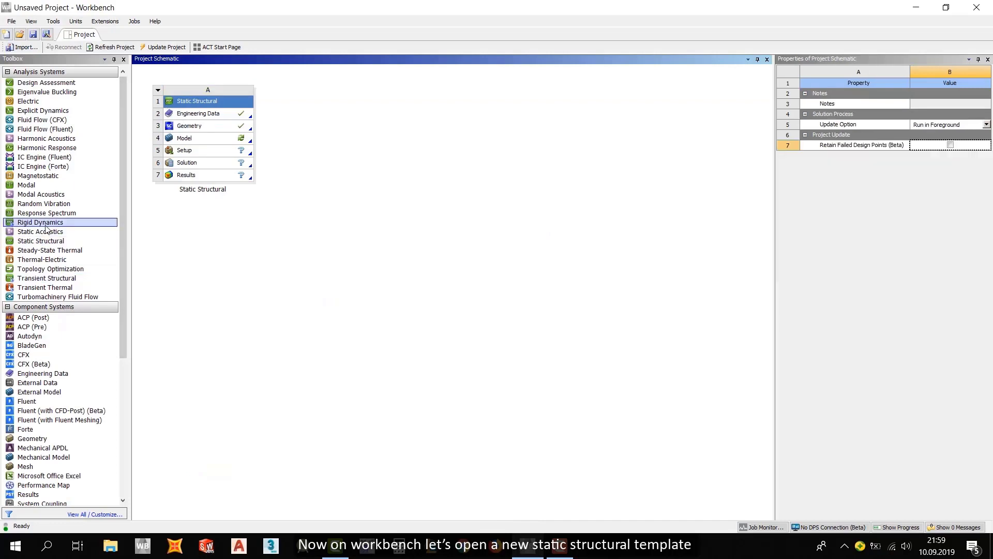
left_click_drag(41, 241, 309, 120)
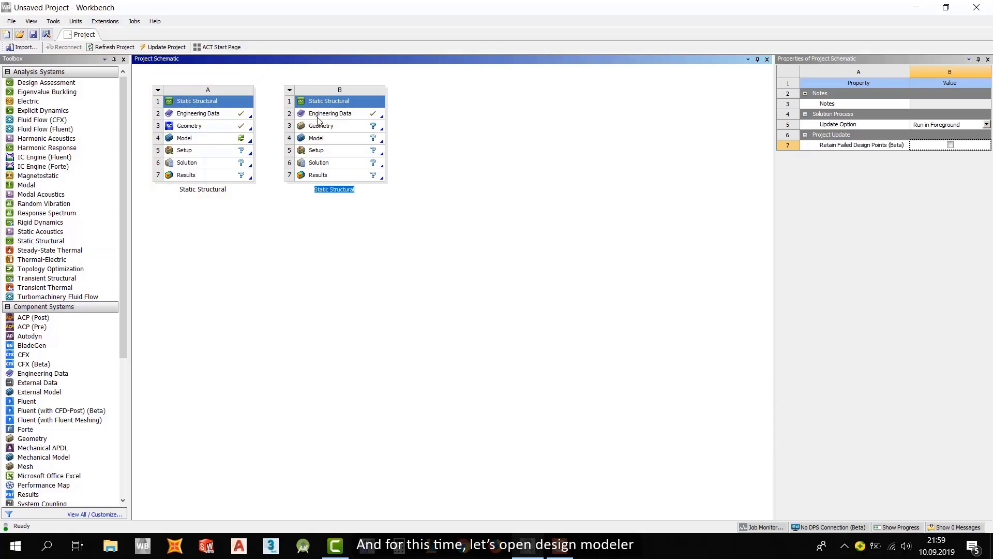
Step: Create a new DesignModeler geometry for the second Static Structural system and set its length unit to millimeter
double_click(327, 128)
right_click(326, 128)
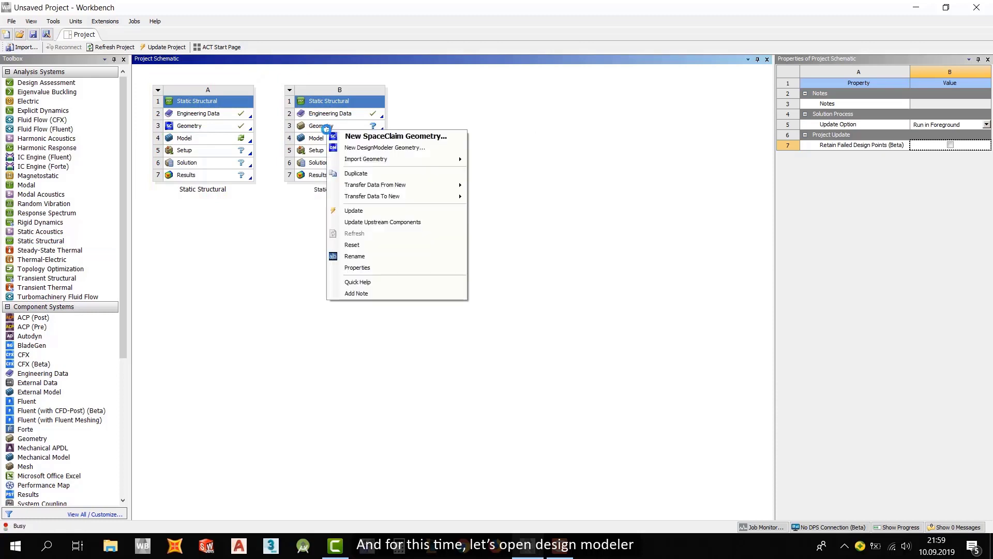
left_click(355, 148)
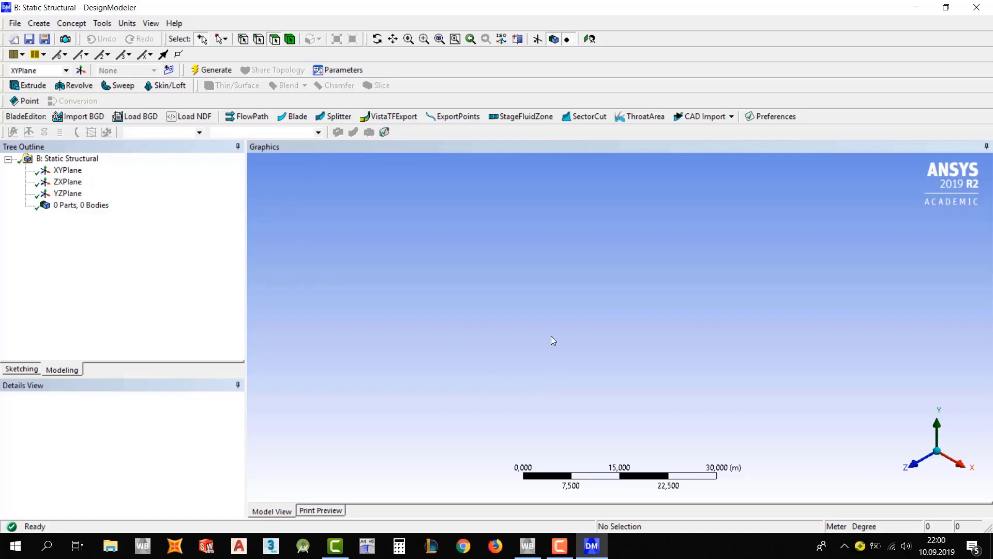
left_click(133, 25)
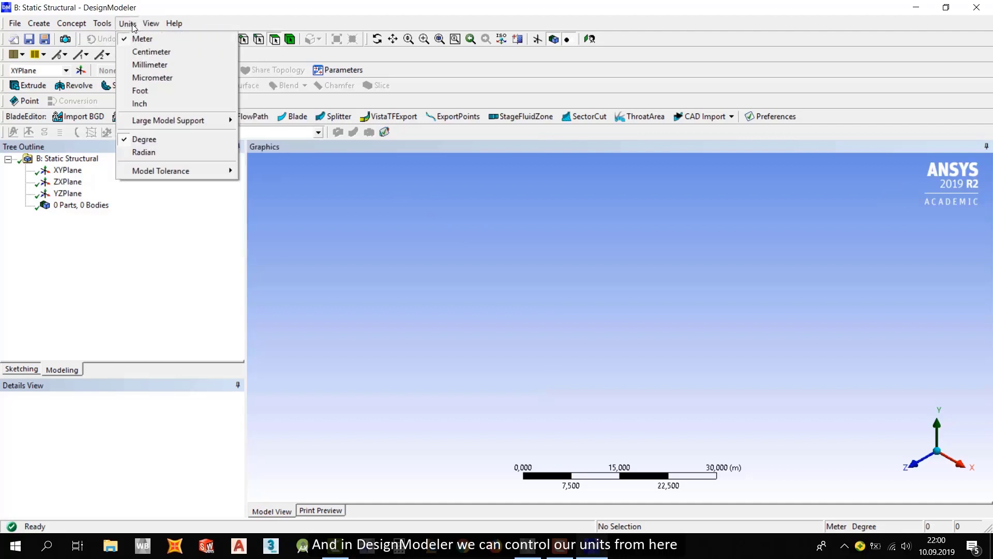
left_click(171, 72)
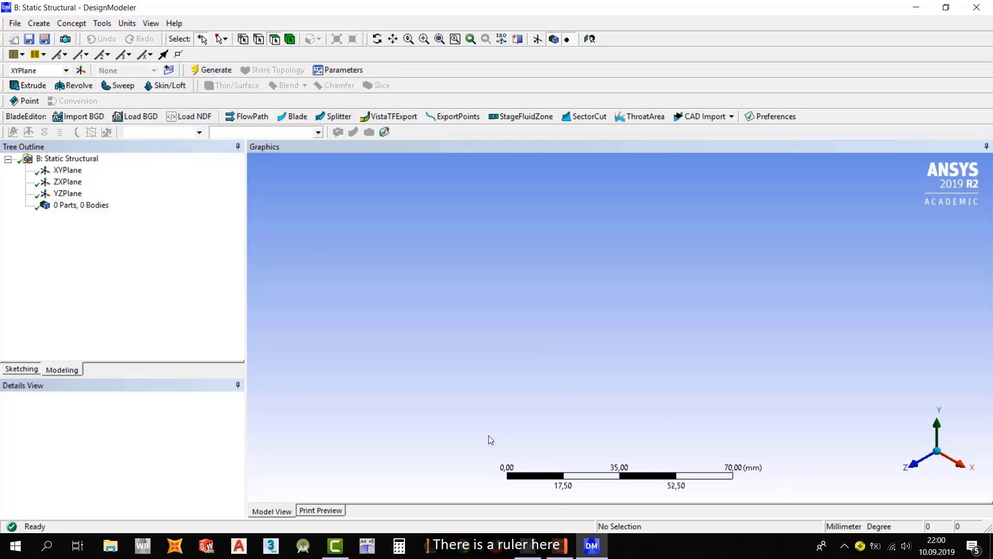
Step: Try selecting each of the three base planes, settle on XYPlane, and create a new sketch on it
left_click(67, 170)
left_click(65, 185)
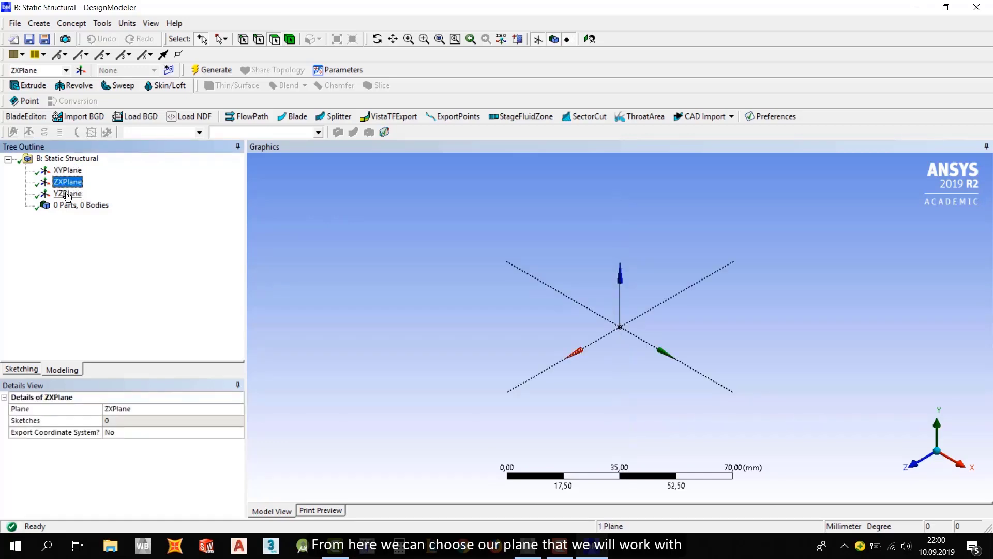
left_click(66, 193)
left_click(66, 173)
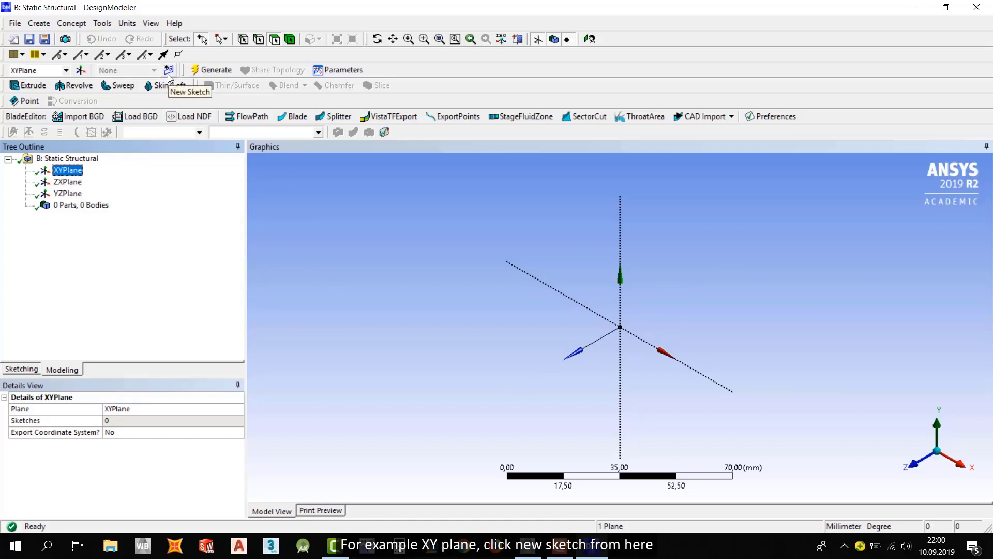
right_click(72, 173)
left_click(169, 70)
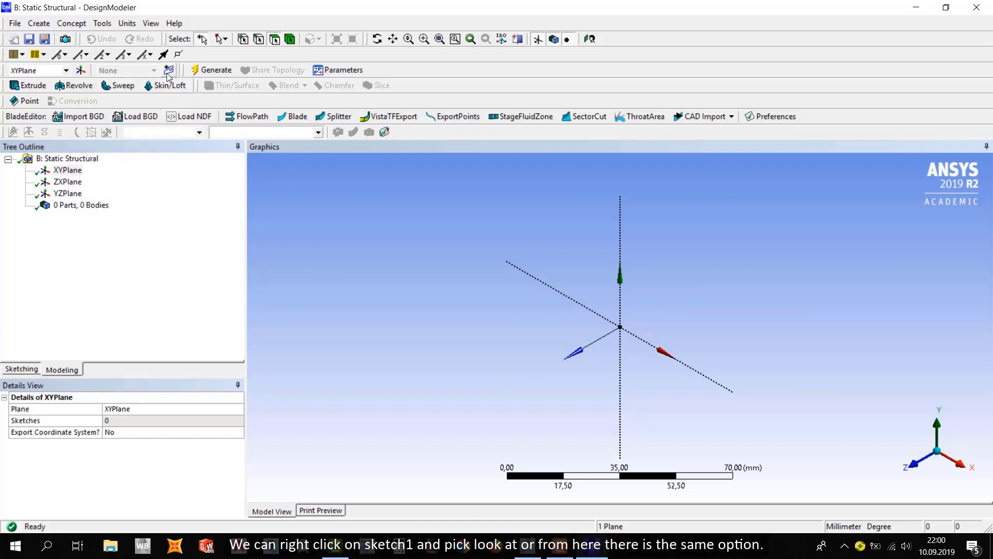
left_click(80, 173)
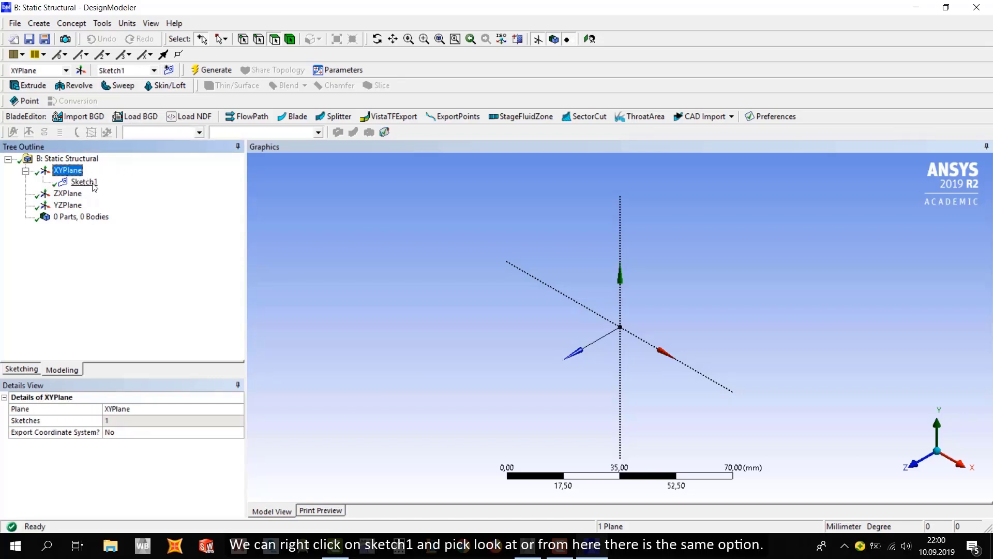
Step: View Sketch1 face-on, rotate the view away from it, and return to the view along the Z axis
left_click(91, 185)
right_click(91, 184)
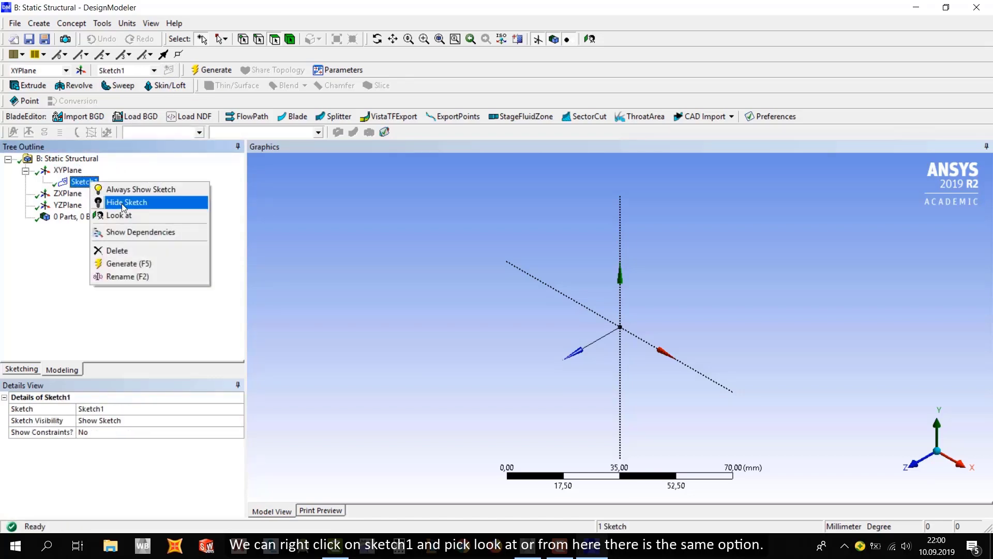
left_click(591, 41)
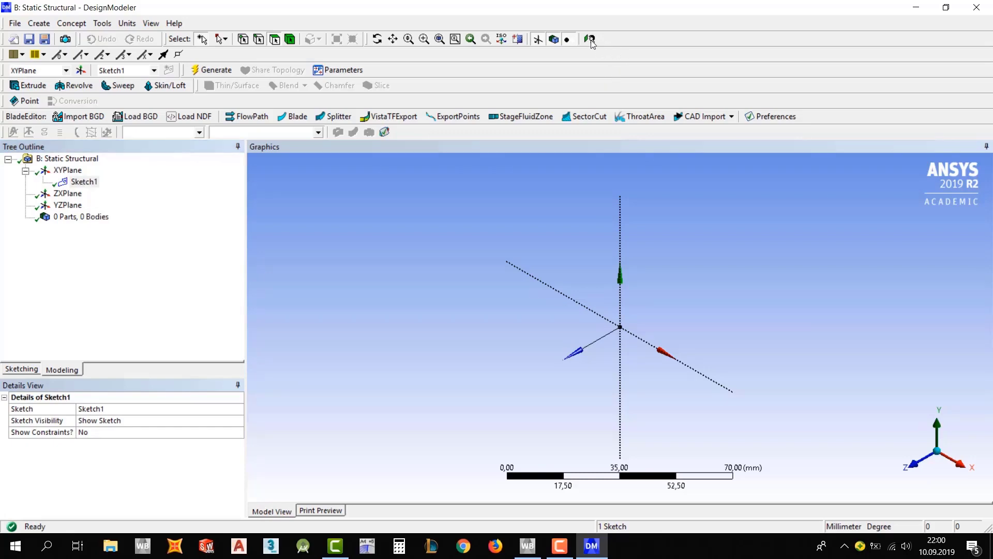
left_click(589, 41)
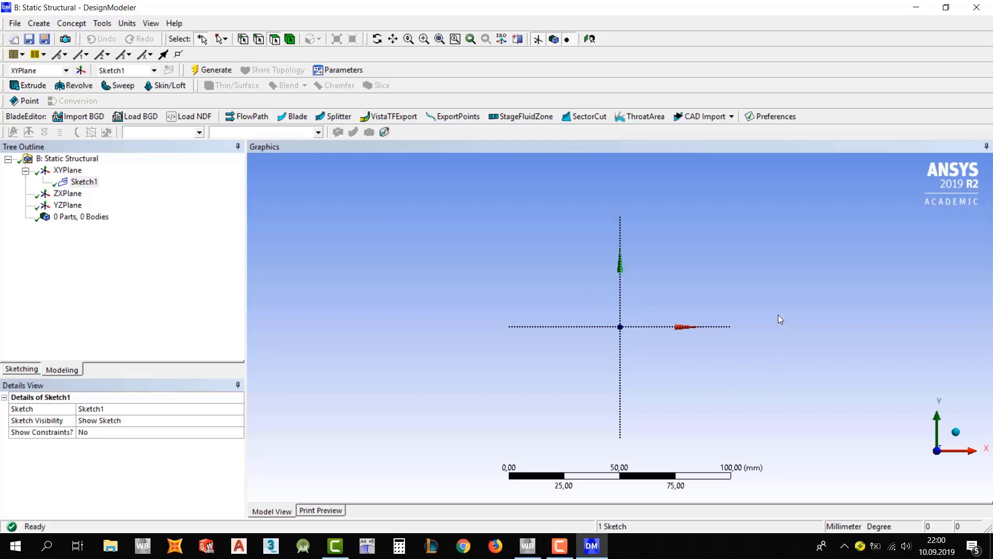
mouse_move(780, 319)
middle_mouse_down()
mouse_move(709, 317)
mouse_move(577, 284)
mouse_move(683, 341)
middle_mouse_up()
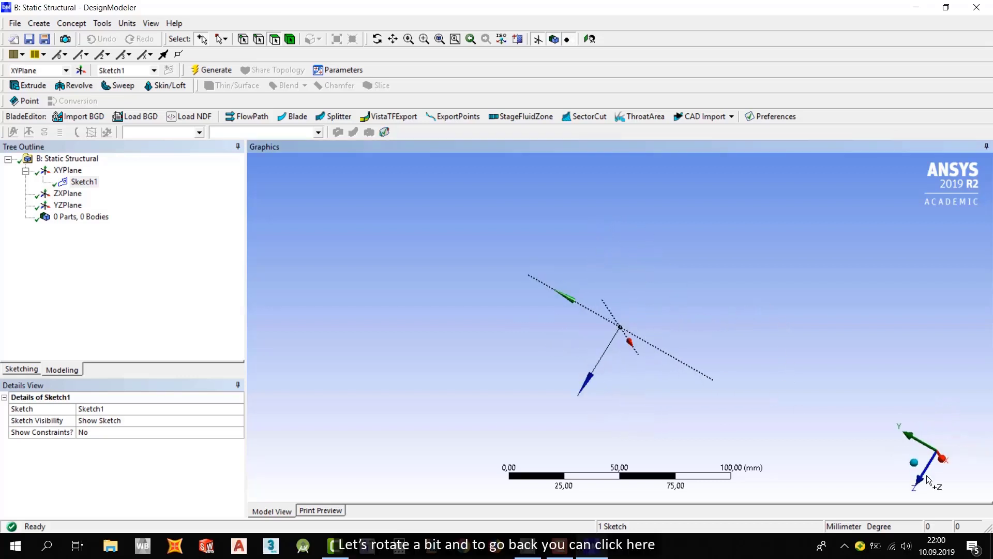
left_click(922, 482)
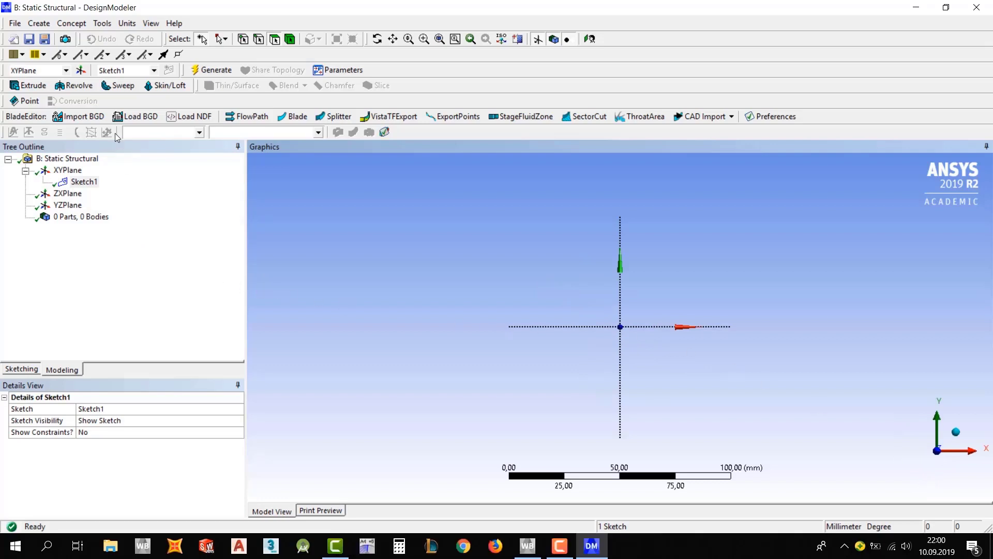
Step: Add a Box primitive on the XY plane and examine its point and diagonal definition
left_click(41, 25)
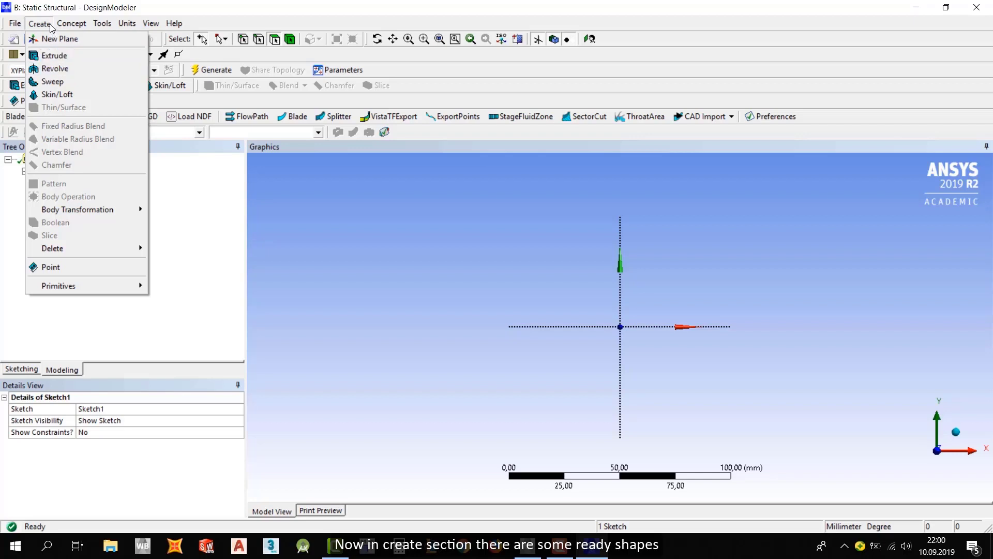
mouse_move(79, 293)
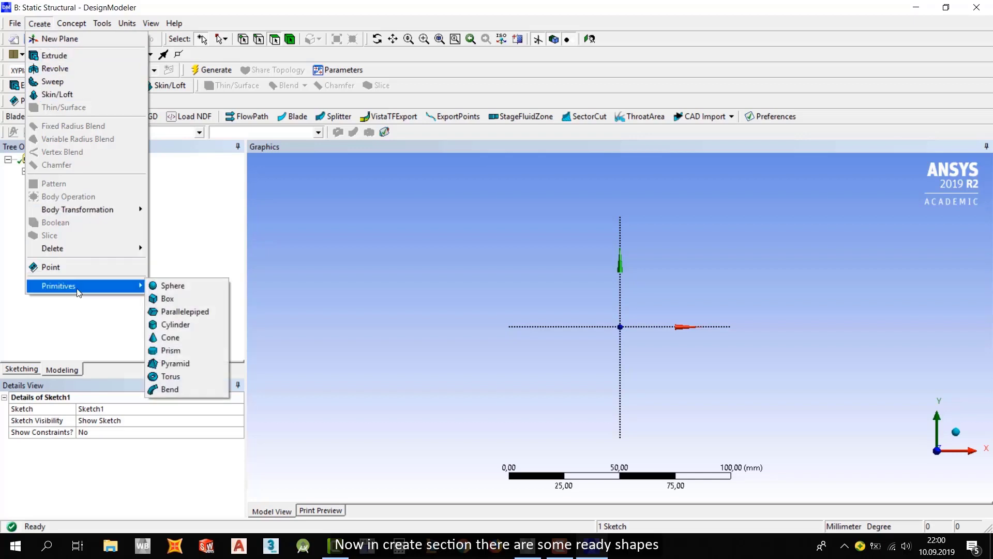
left_click(176, 300)
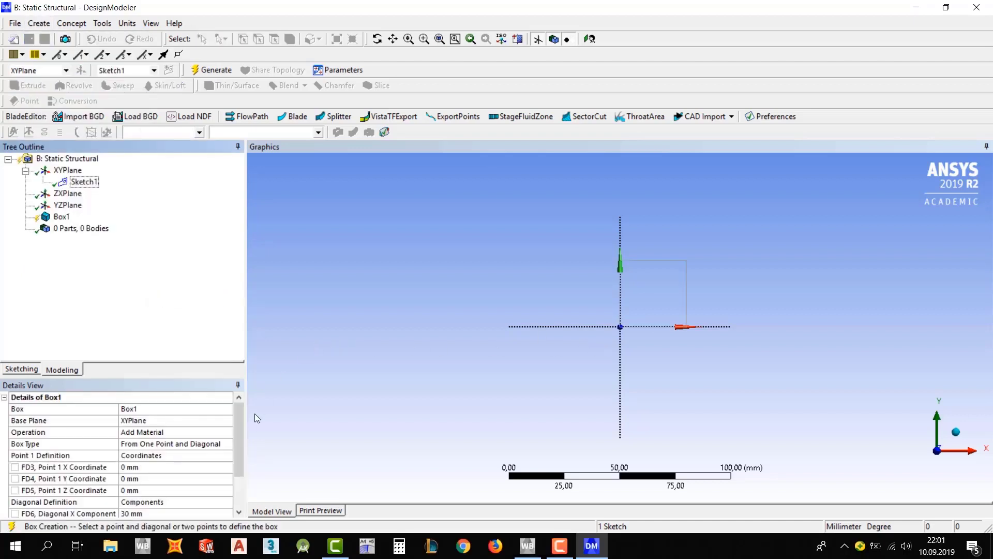
scroll(242, 416, "down", 1)
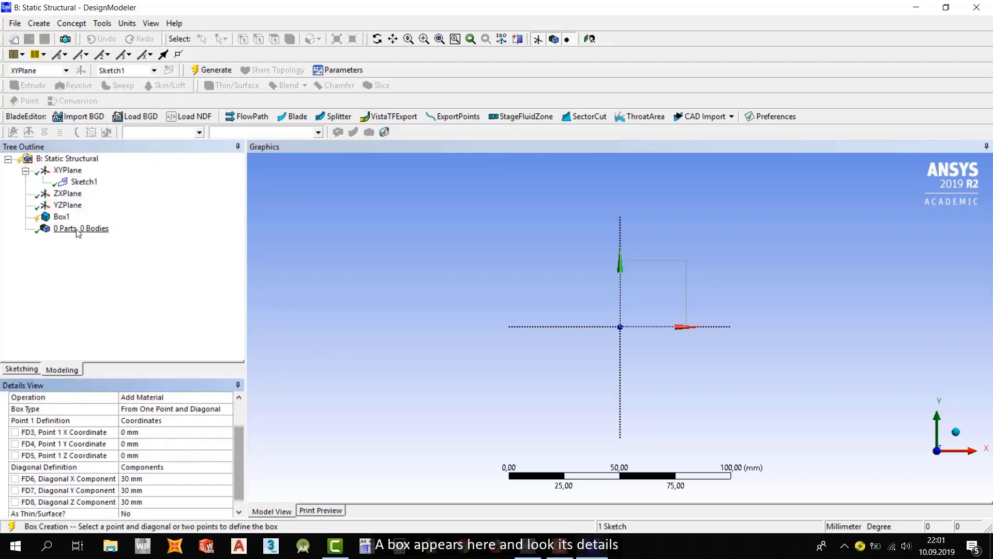
left_click(61, 216)
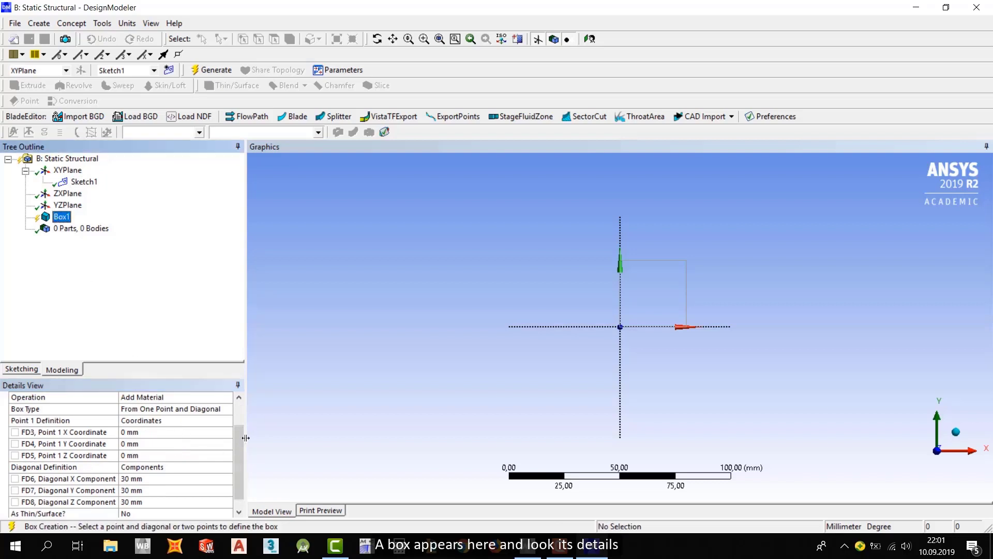
left_click_drag(240, 438, 239, 402)
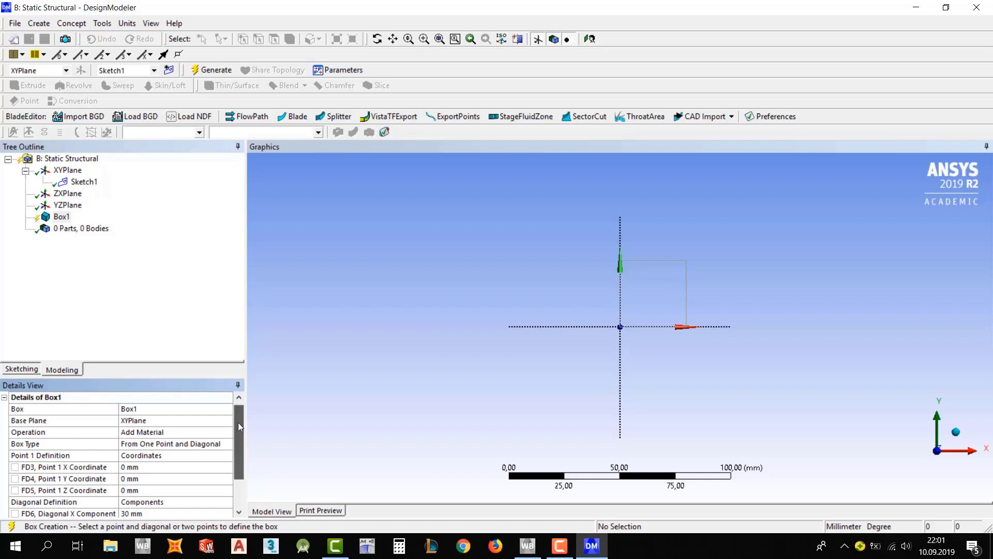
left_click_drag(238, 422, 235, 458)
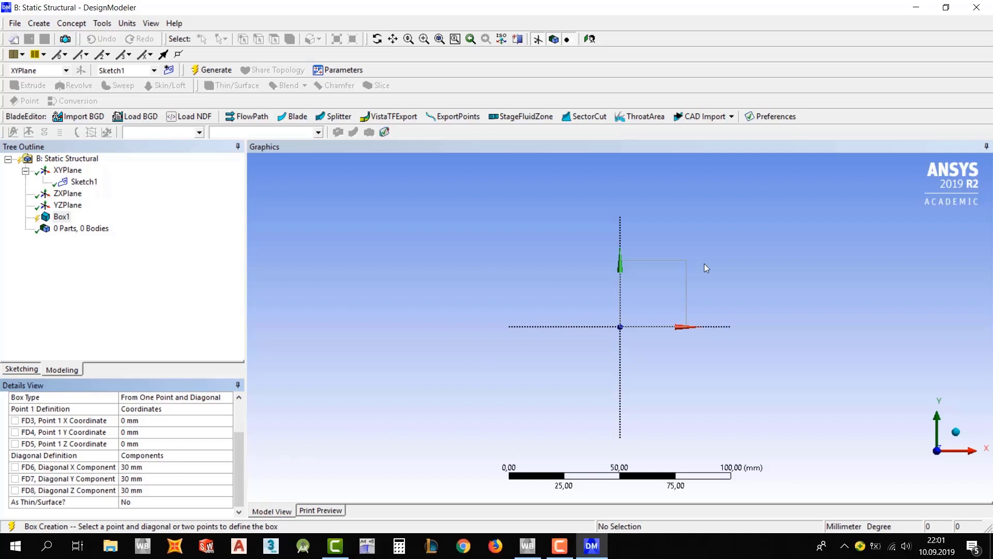
Step: Set the box's diagonal X, Y and Z components to 50 mm each
left_click(149, 466)
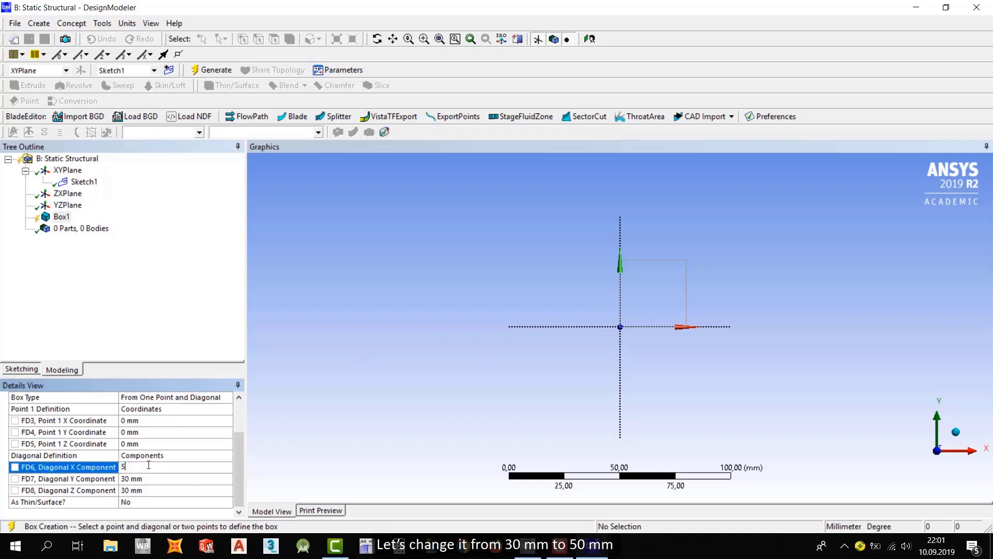
left_click(149, 479)
type("5")
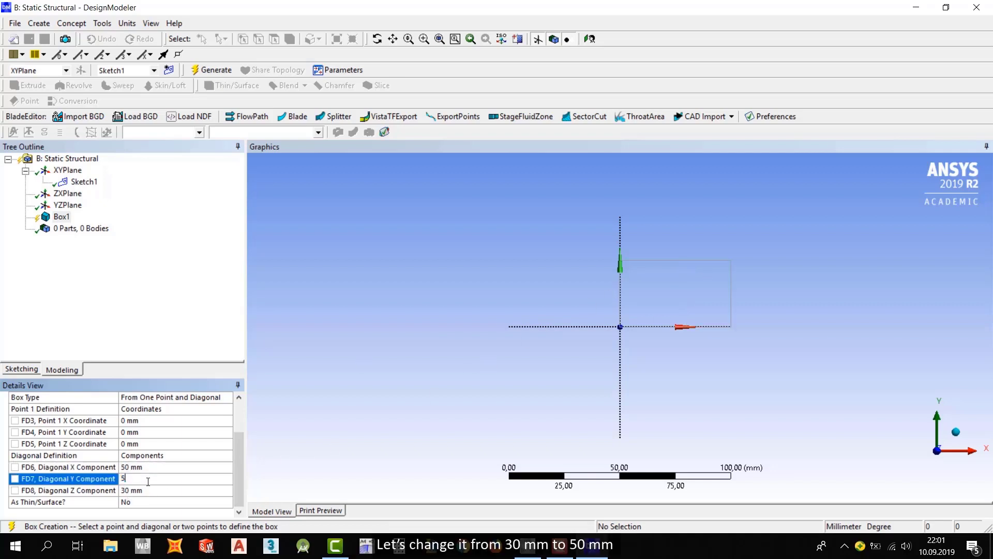
type("0")
key("Return")
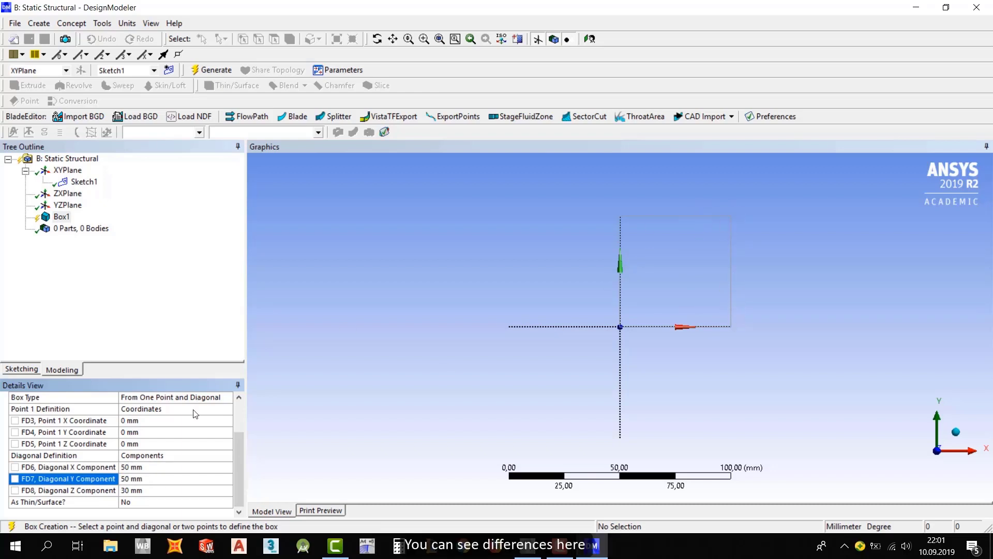
left_click(147, 488)
type("50")
key("Return")
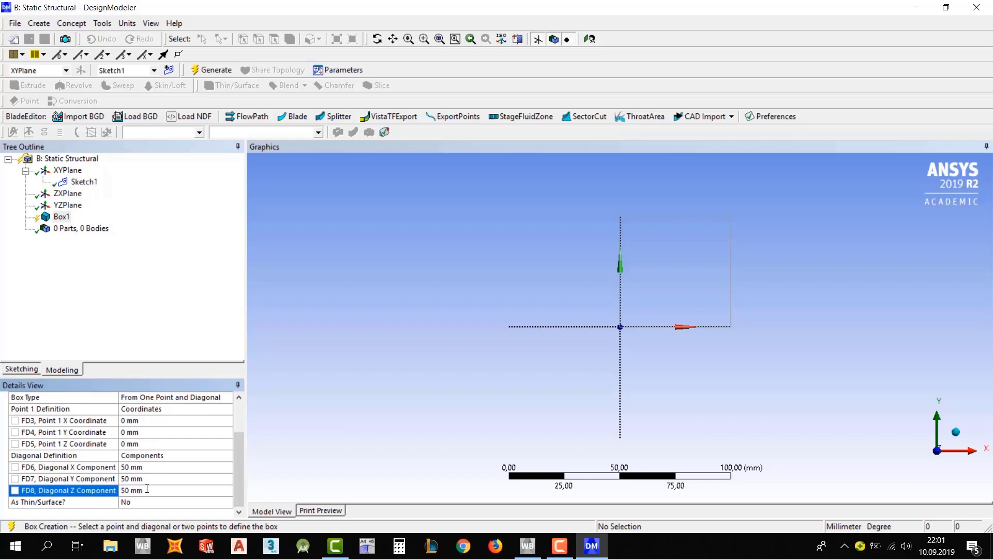
Step: Generate the box body, inspect it in 3D, and delete Box1 from the model
left_click(52, 219)
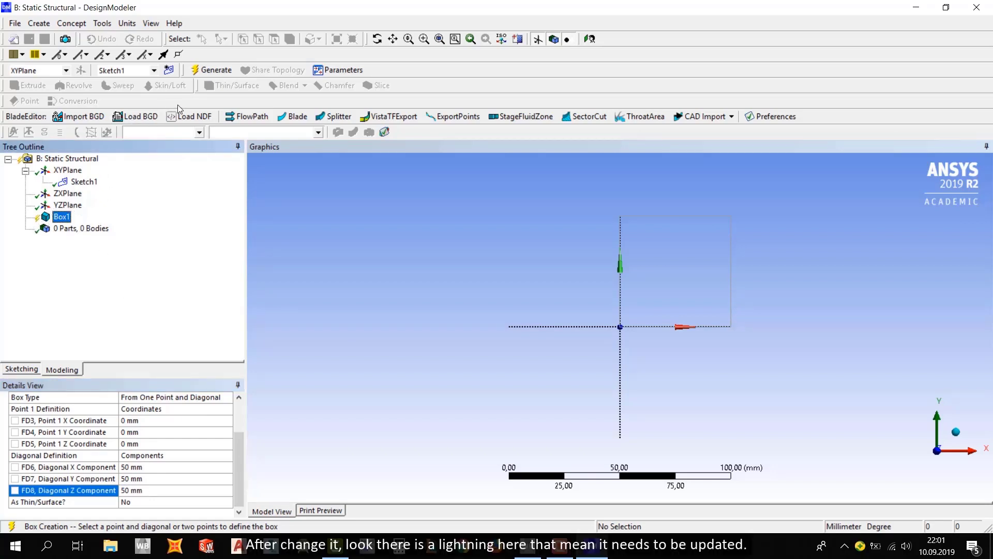
left_click(221, 74)
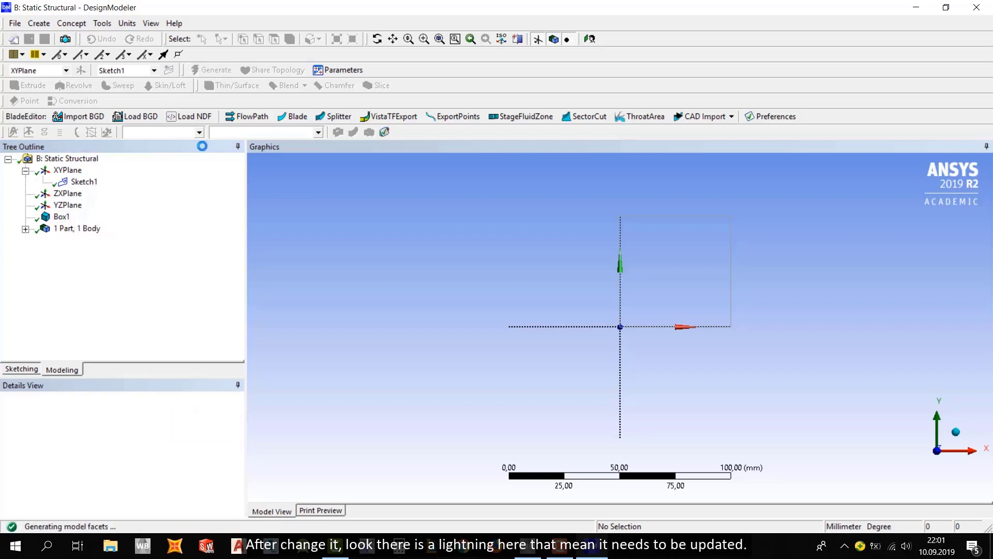
middle_click_drag(616, 290, 490, 309)
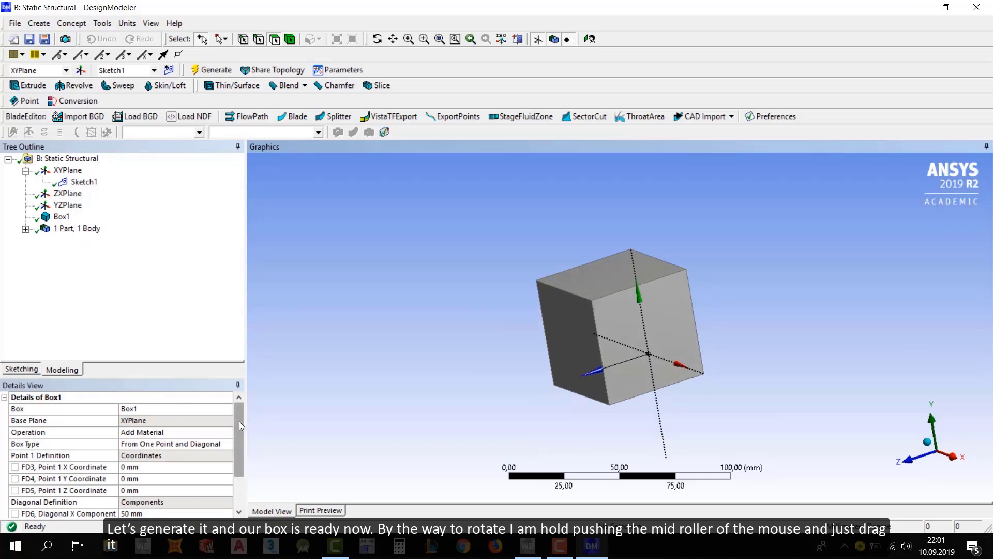
mouse_move(239, 421)
left_mouse_down()
mouse_move(237, 449)
mouse_move(240, 421)
left_mouse_up()
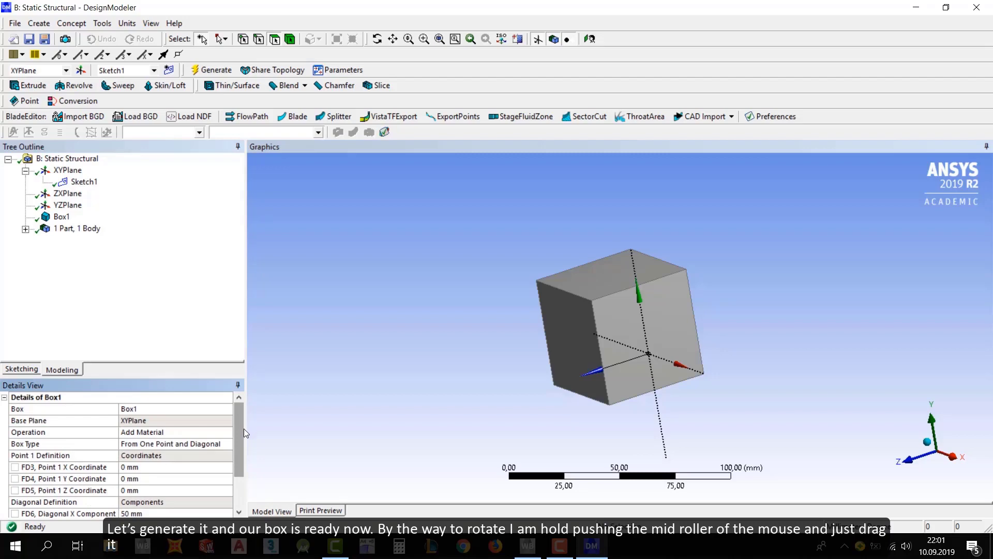
left_click(63, 217)
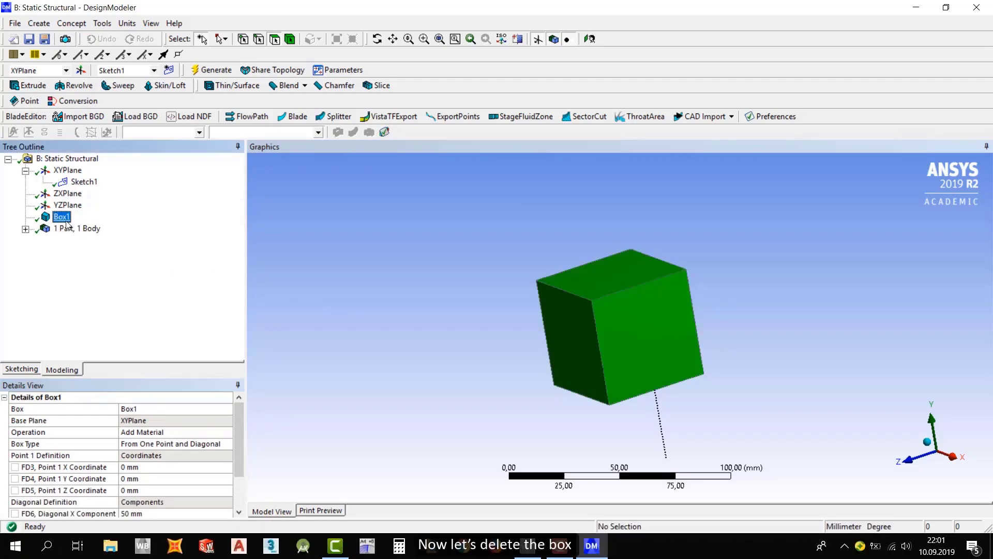
key("Delete")
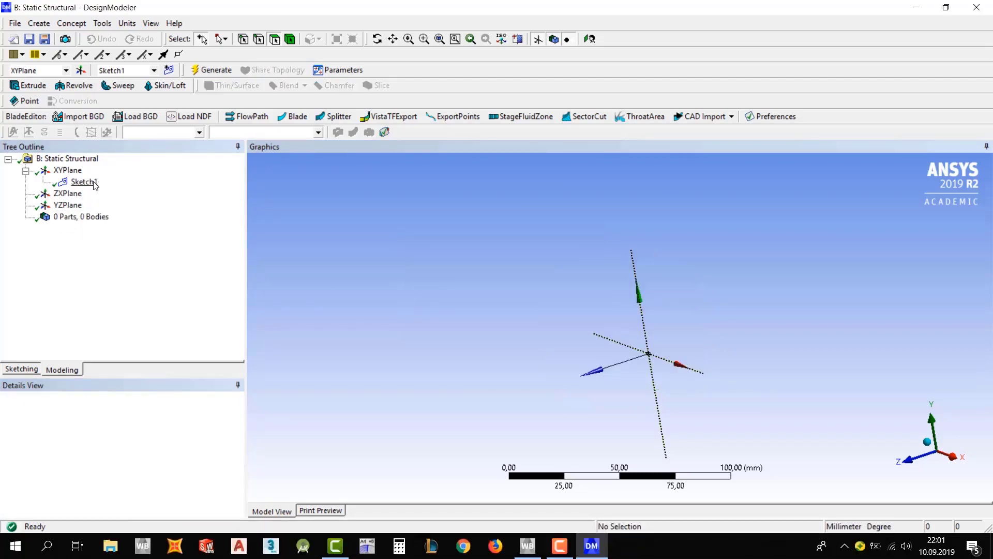
Step: Orient the view to look squarely at Sketch1 and switch to sketching mode
right_click(91, 182)
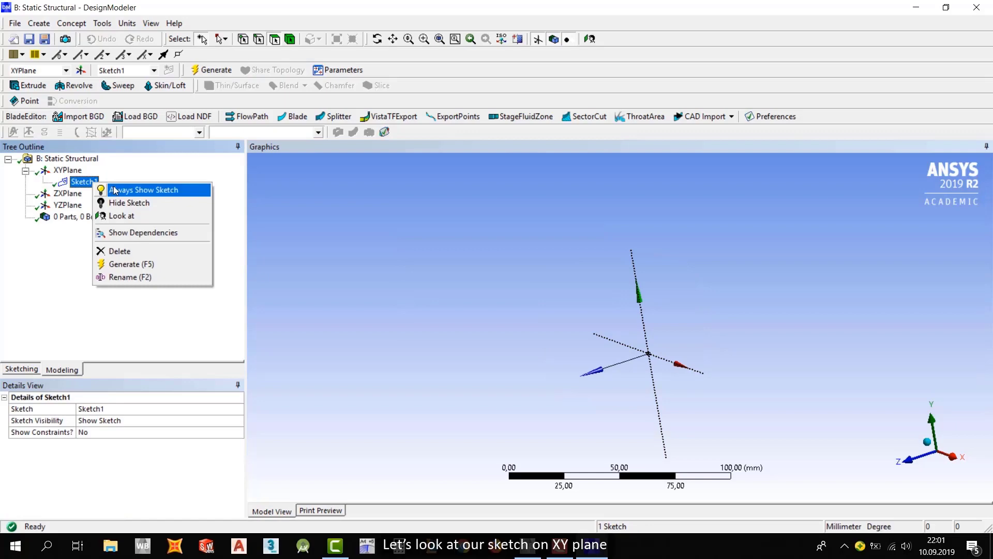
left_click(138, 214)
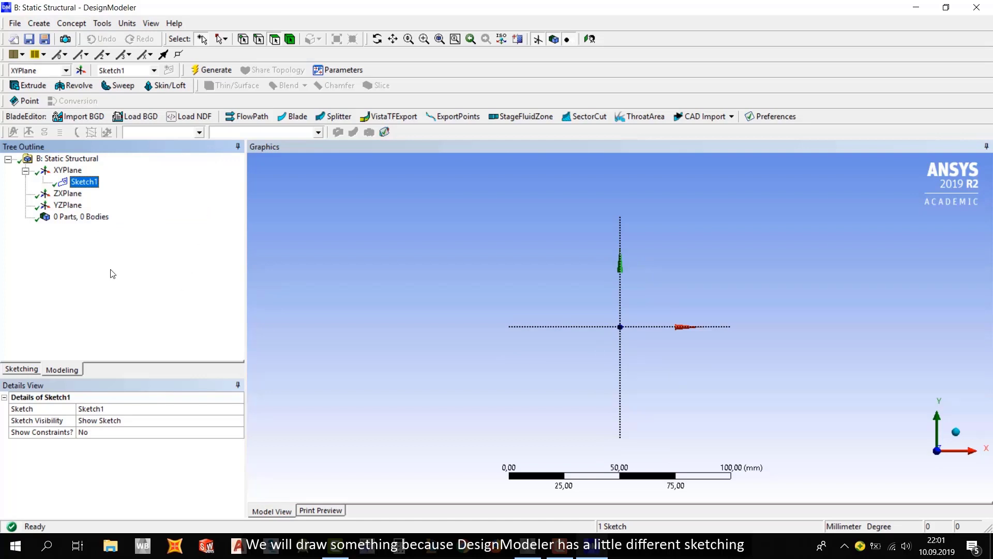
left_click(23, 369)
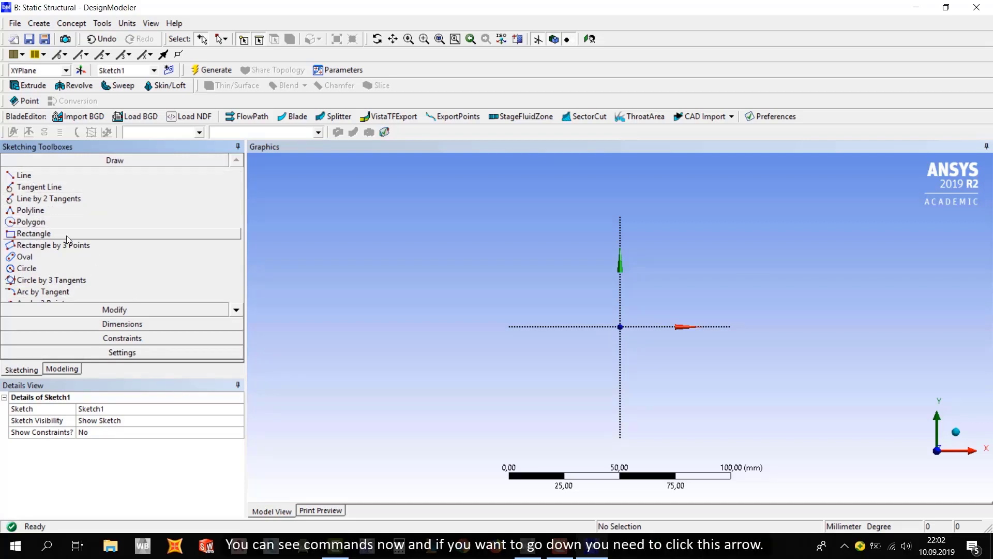
Step: Look through the full list of available drawing tools for sketching and return to its beginning
left_click(237, 310)
left_click(236, 310)
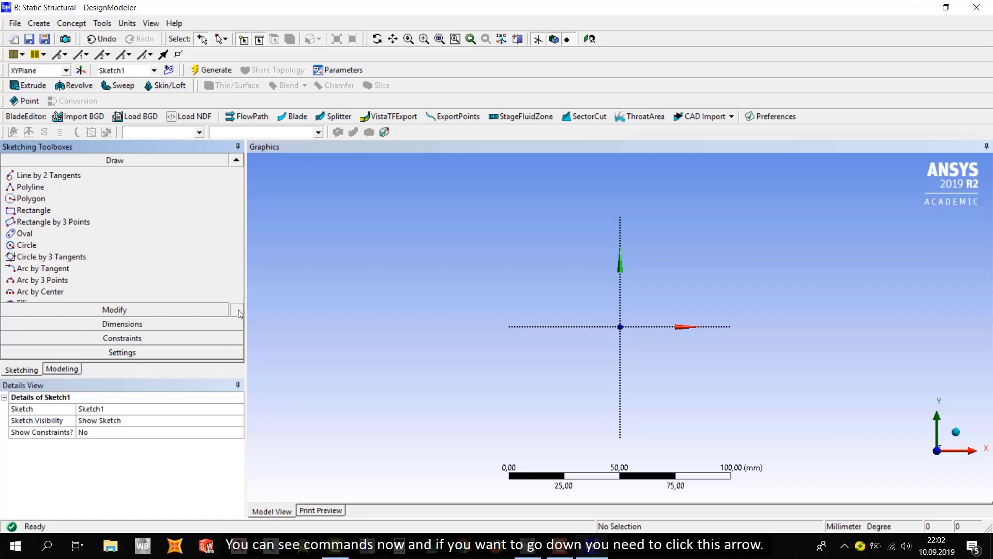
left_click(236, 310)
left_click(237, 310)
left_click(236, 310)
left_click(237, 310)
left_click(237, 160)
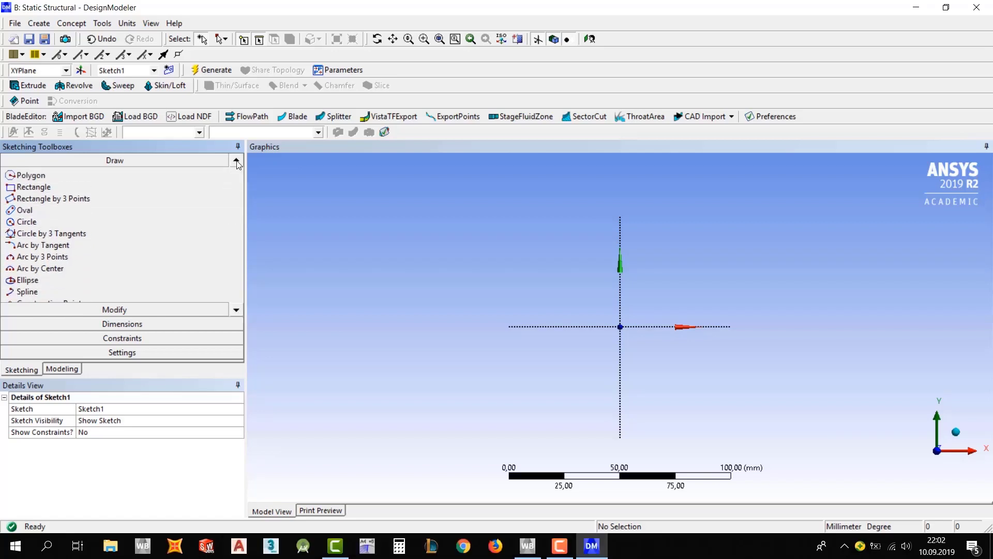
left_click(237, 161)
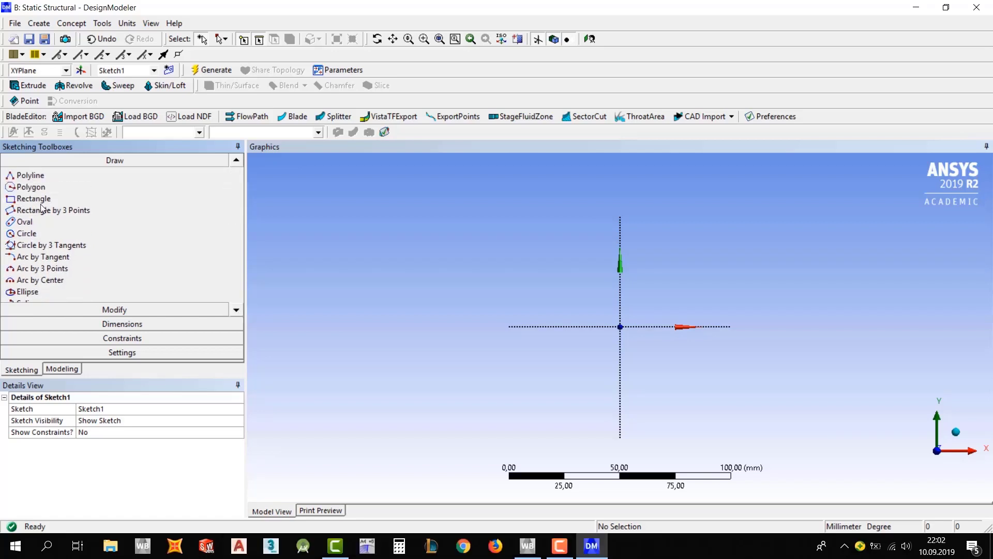
left_click(237, 161)
left_click(237, 161)
left_click(237, 160)
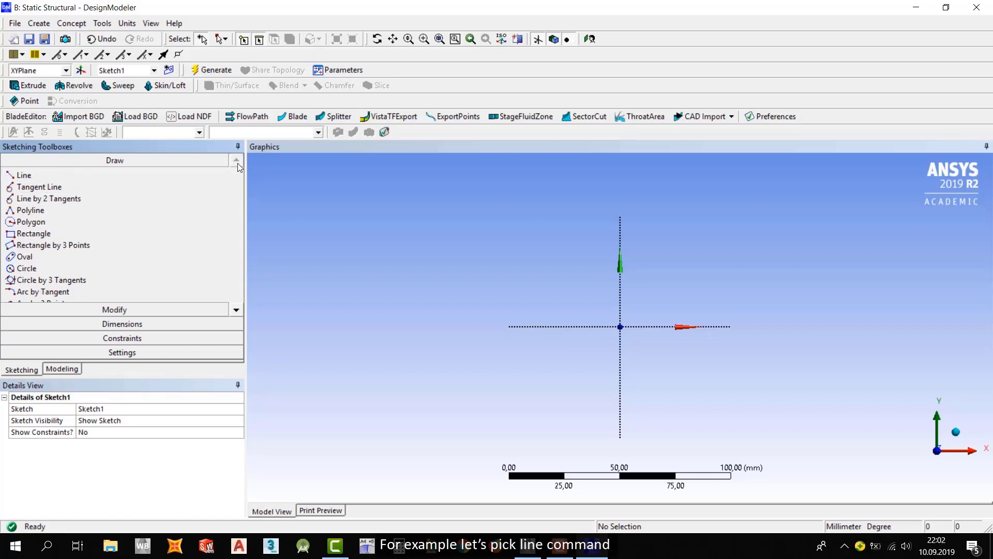
Step: Sketch a horizontal line about 100 mm long from the origin along the positive X axis
left_click(57, 176)
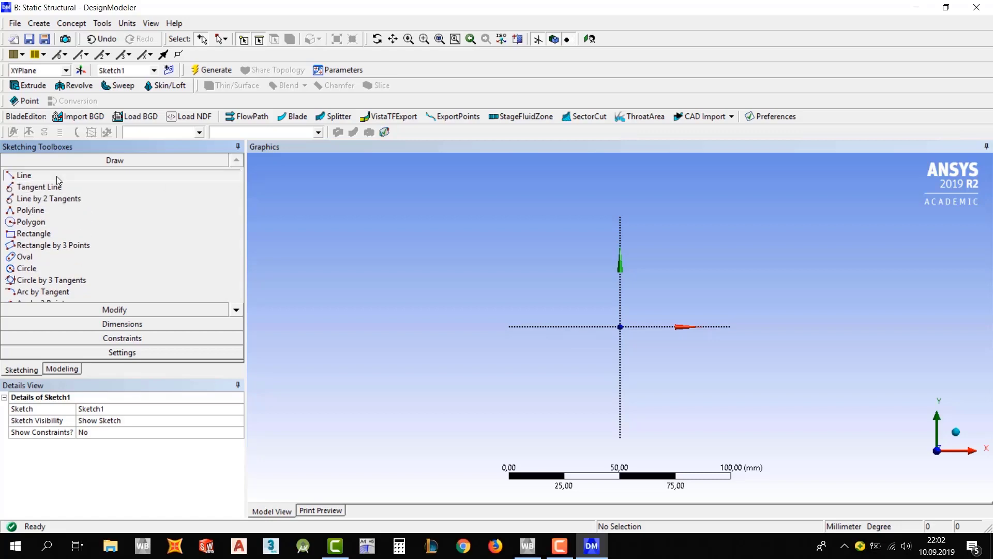
left_click(620, 325)
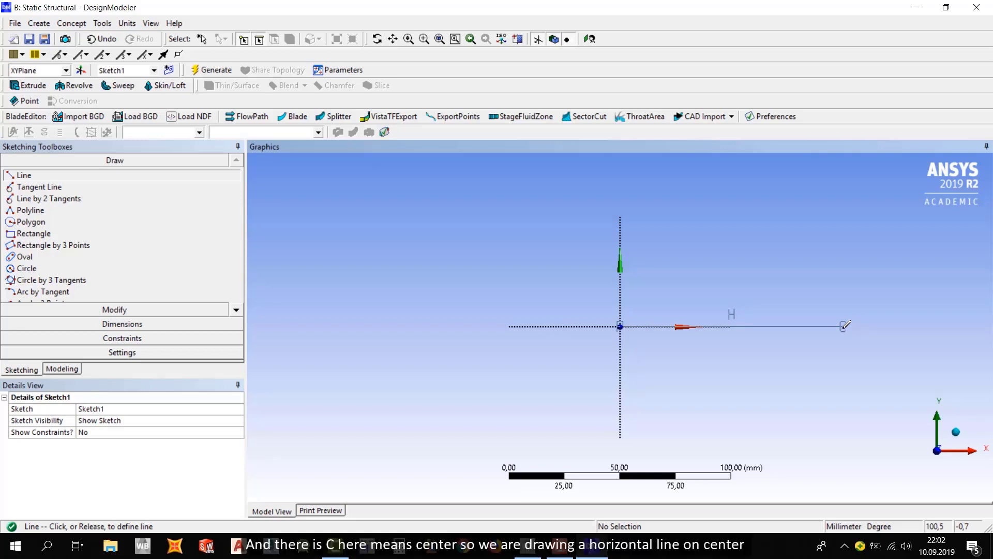
left_click(843, 327)
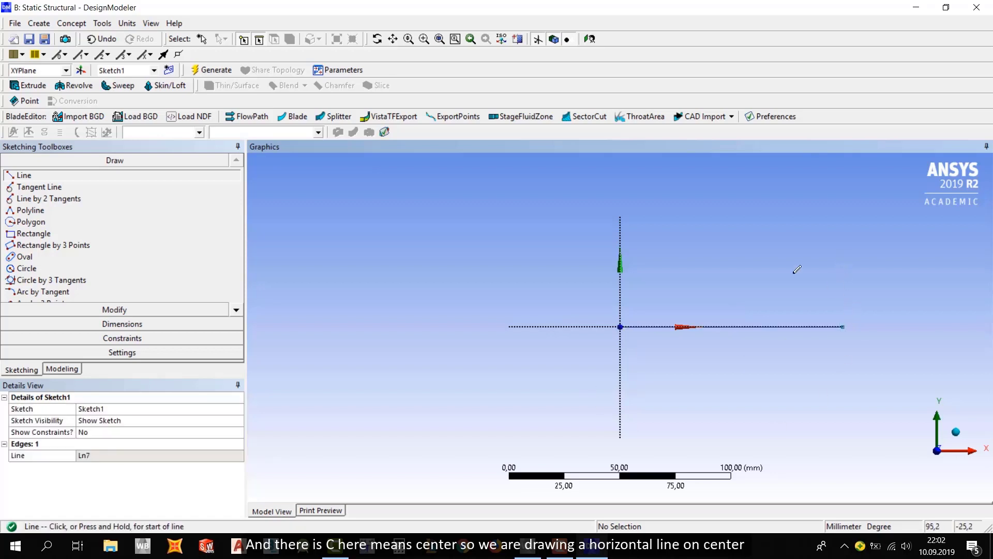
left_click(41, 213)
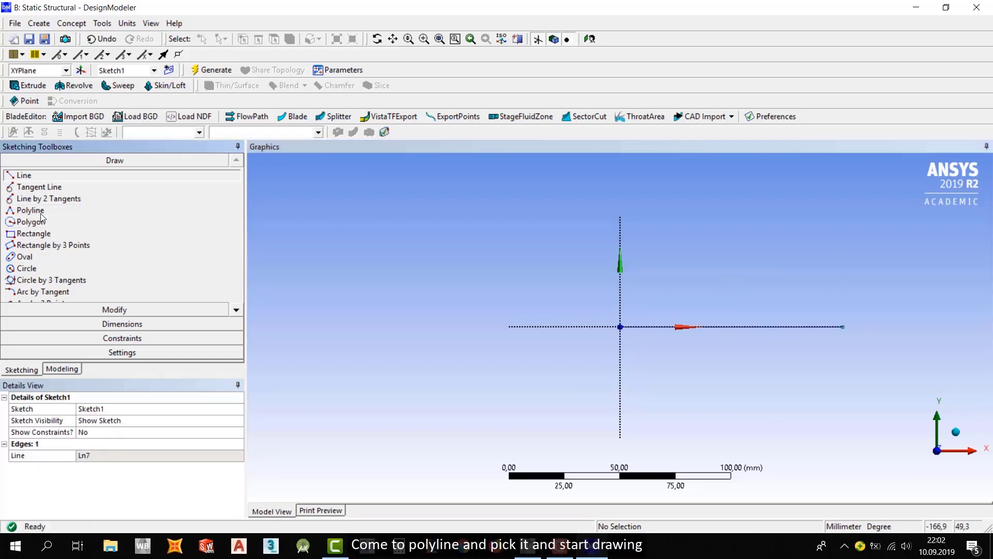
left_click(843, 326)
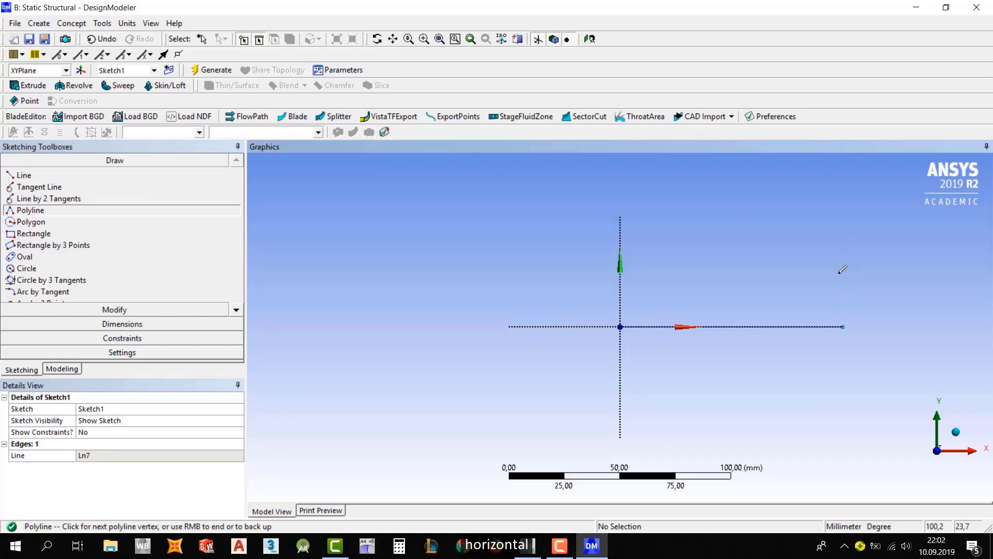
left_click(844, 273)
left_click(777, 273)
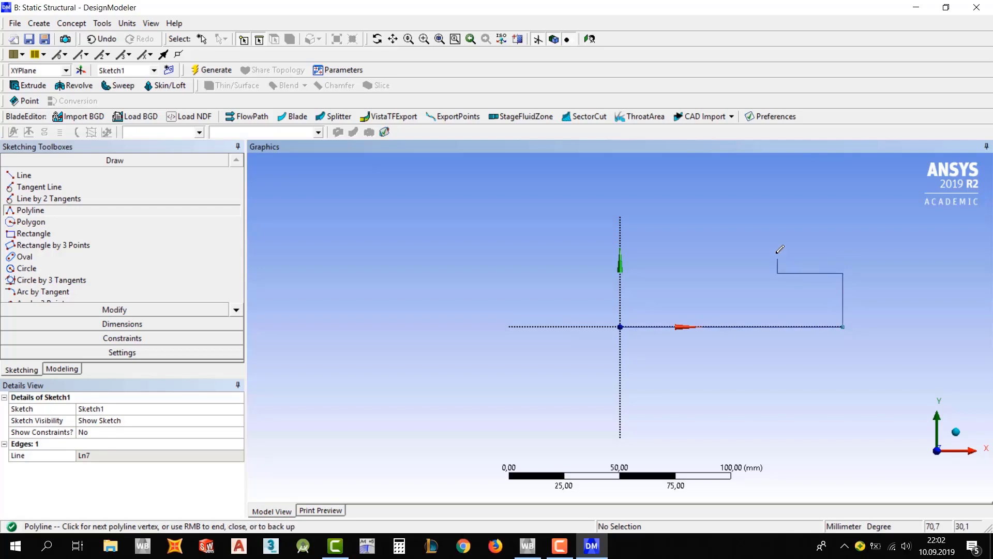
left_click(776, 221)
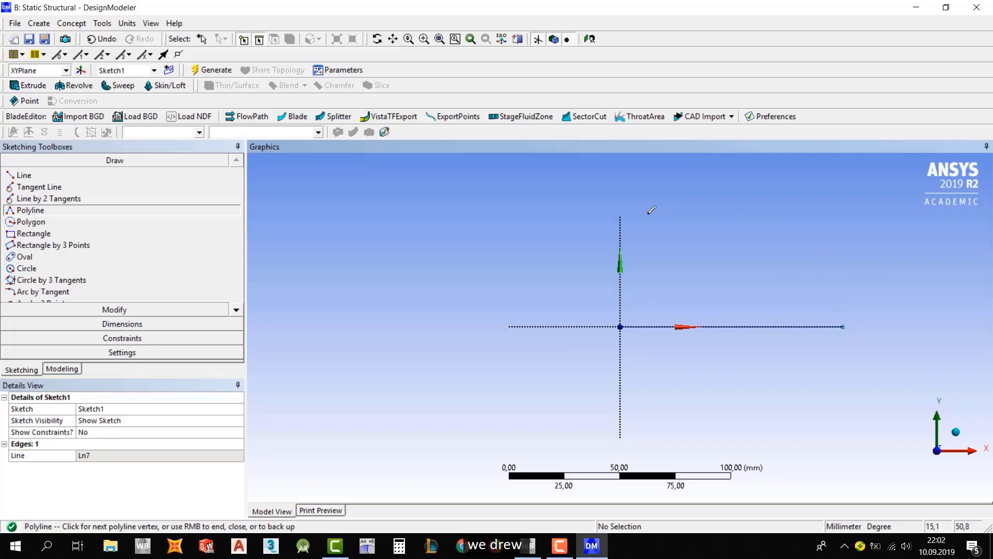
left_click(621, 221)
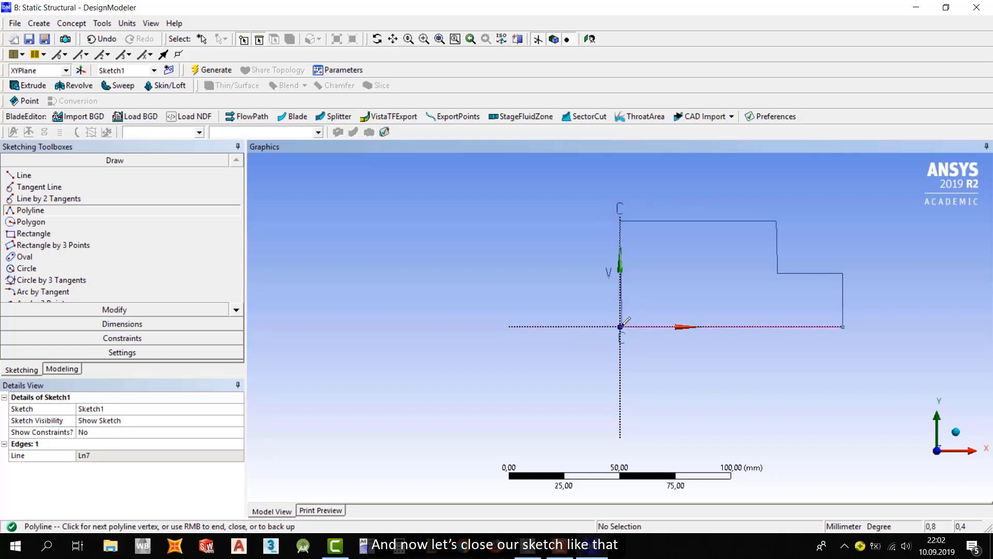
left_click(621, 326)
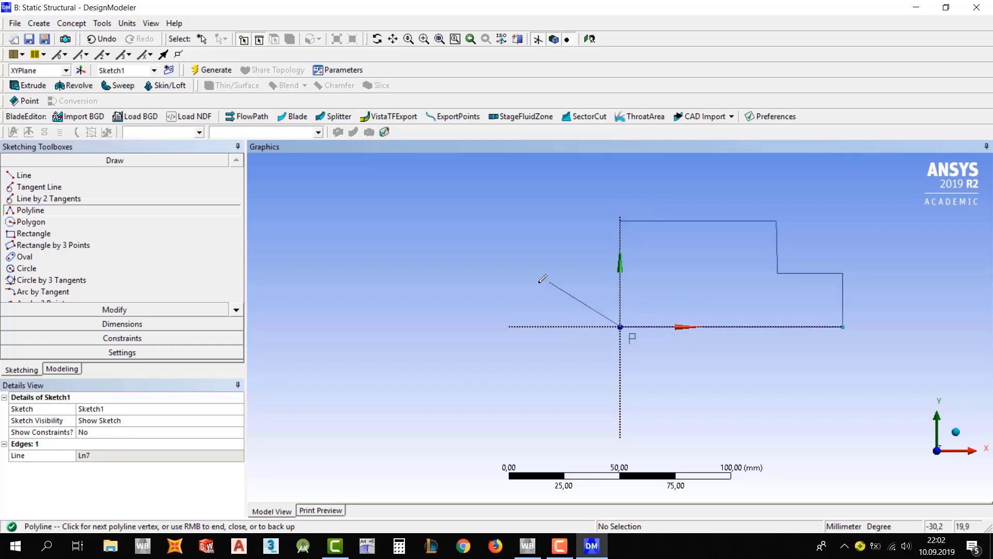
key("Escape")
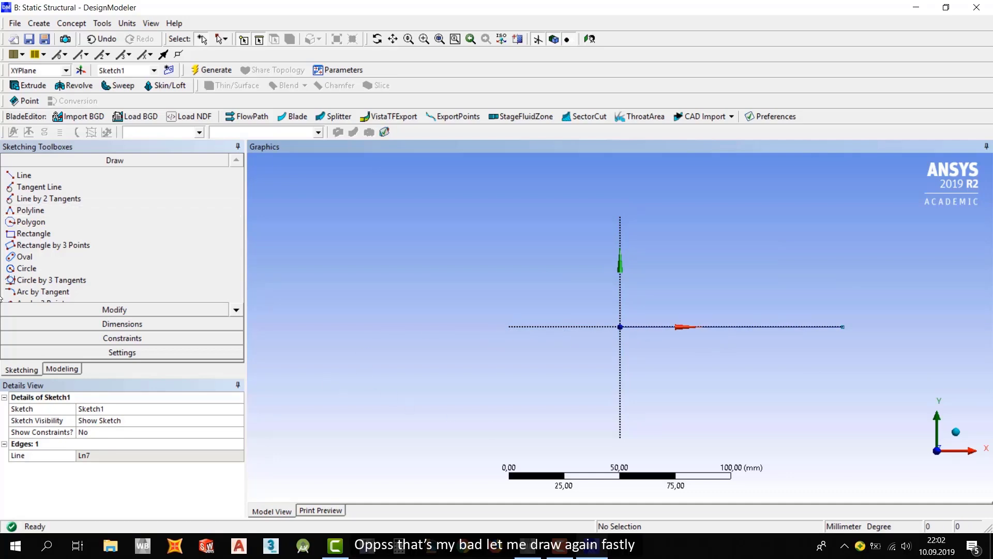
Step: Draw a stepped polyline from the line's free end to the origin, about 45 mm tall with an upper part about 50 mm wide, using Closed End
left_click(30, 210)
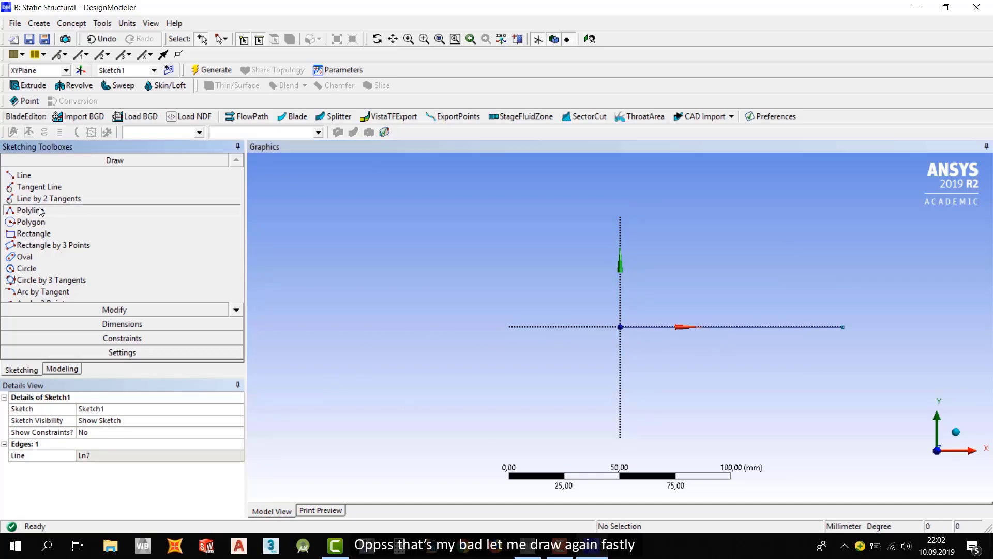
left_click(844, 327)
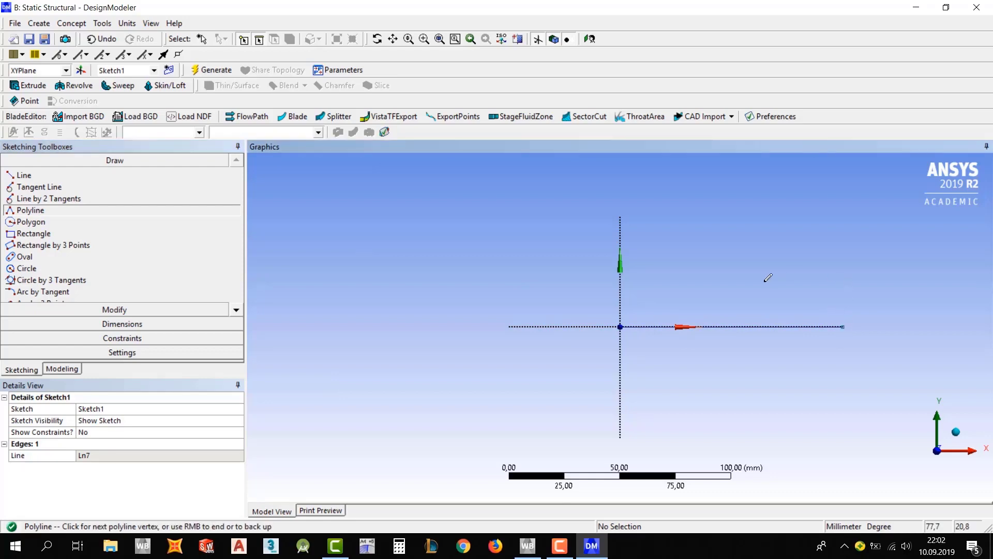
left_click(844, 285)
left_click(732, 287)
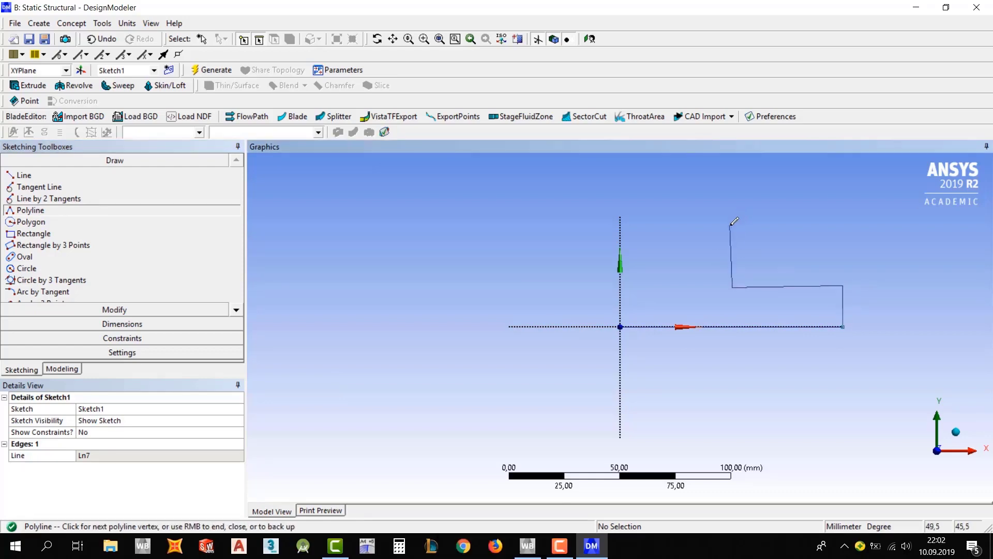
left_click(731, 226)
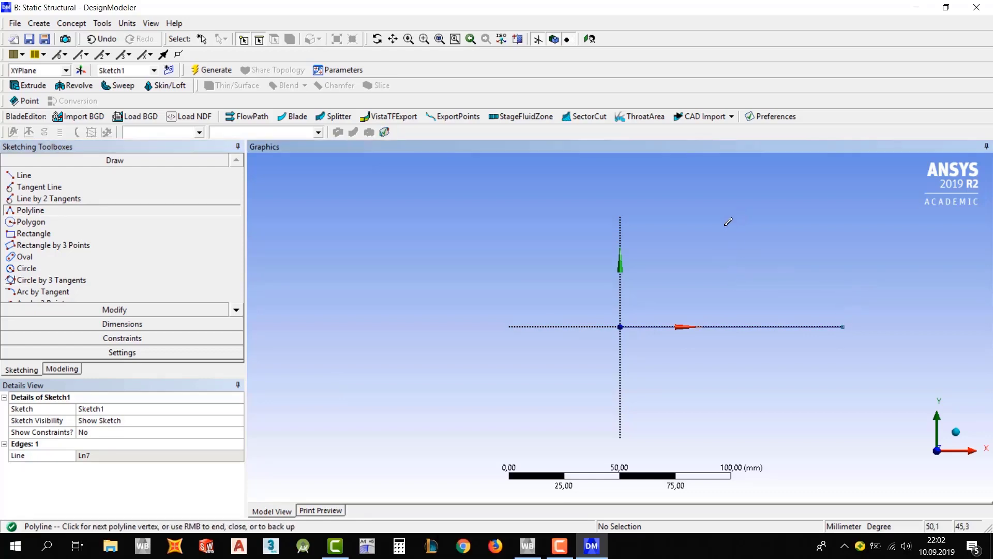
left_click(621, 228)
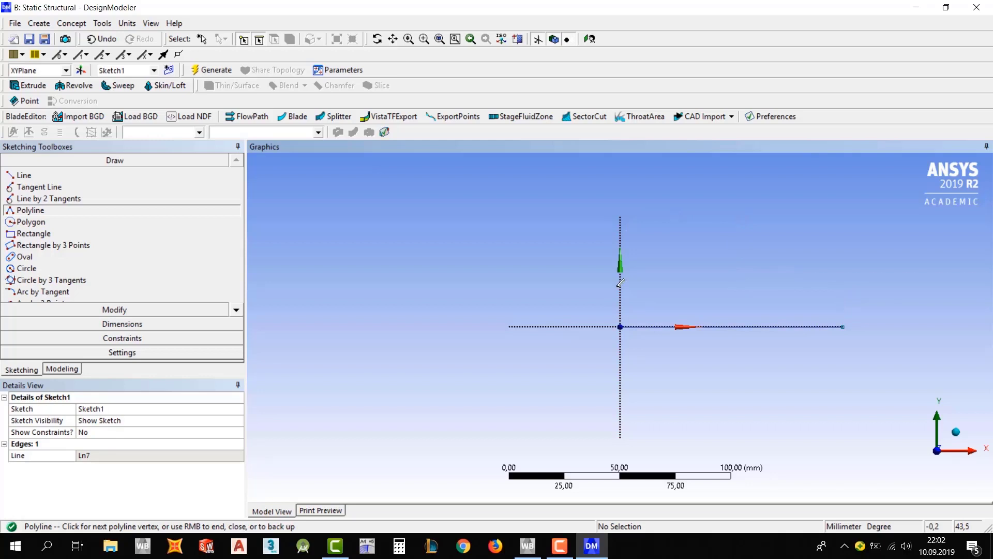
left_click(621, 326)
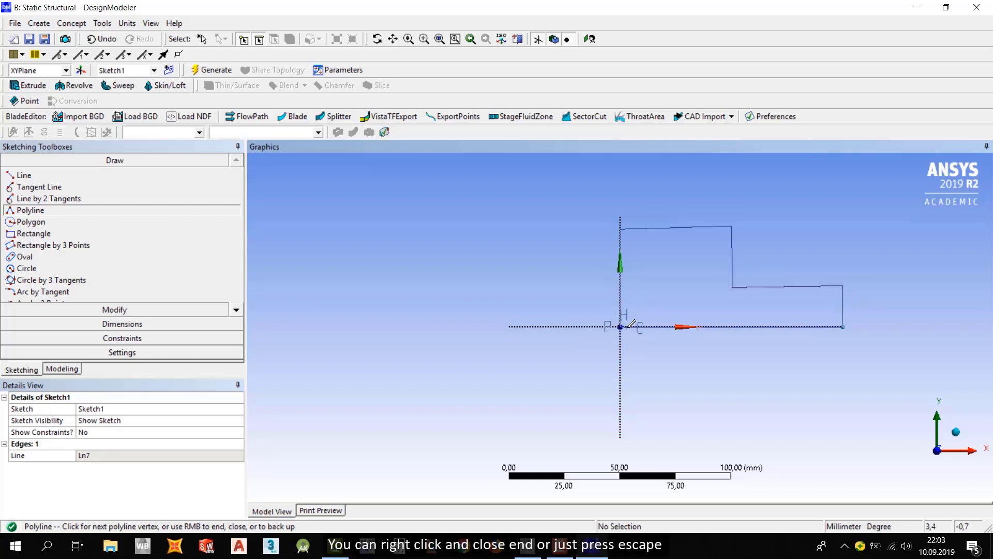
right_click(589, 364)
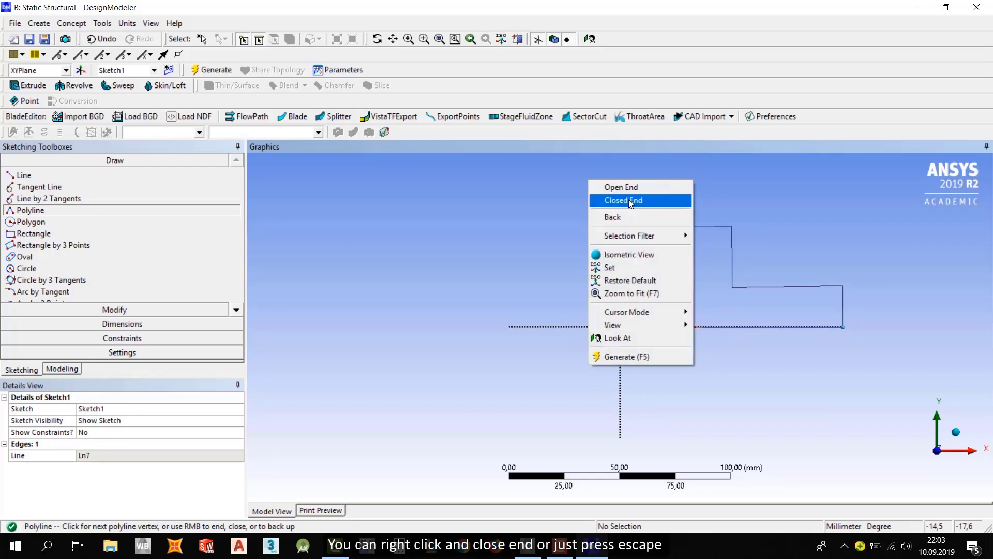
left_click(631, 203)
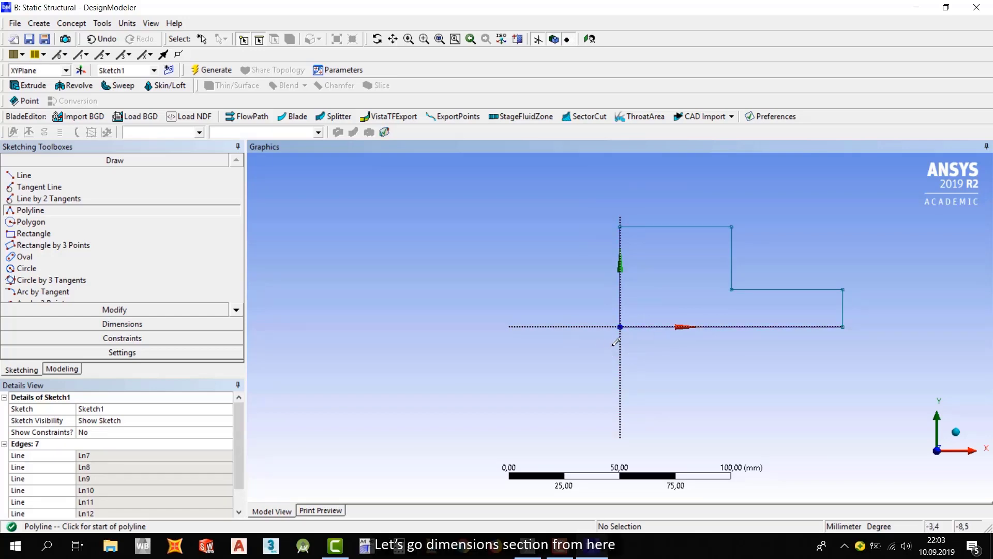
Step: Add General dimensions to the profile's full-height edge on the Y axis, its upper edge, the step's vertical edge and the base line
left_click(113, 325)
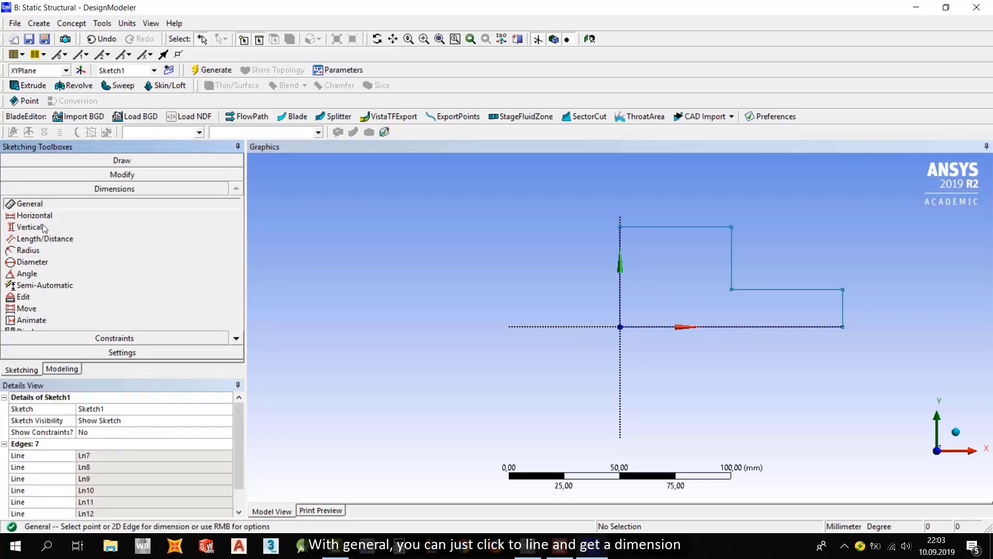
left_click(620, 283)
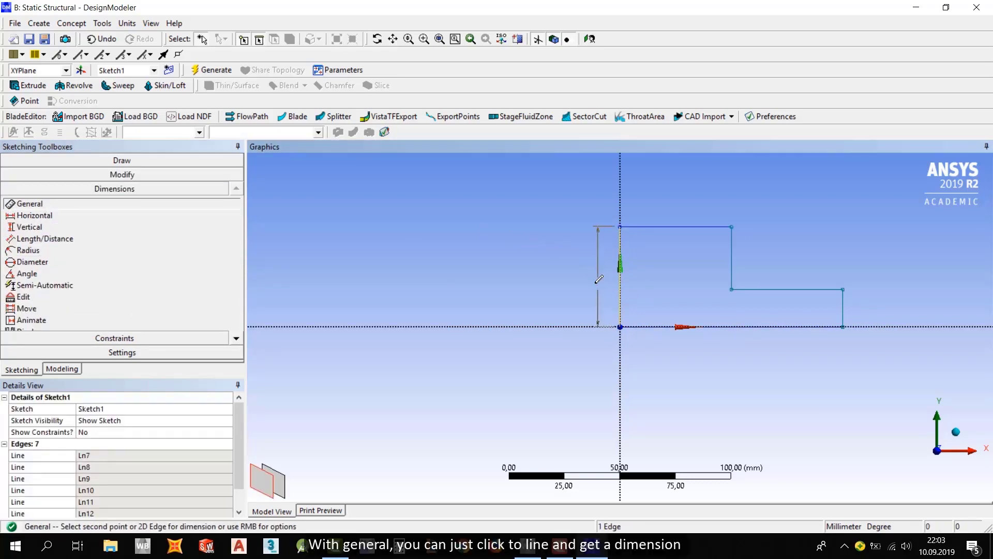
left_click(600, 270)
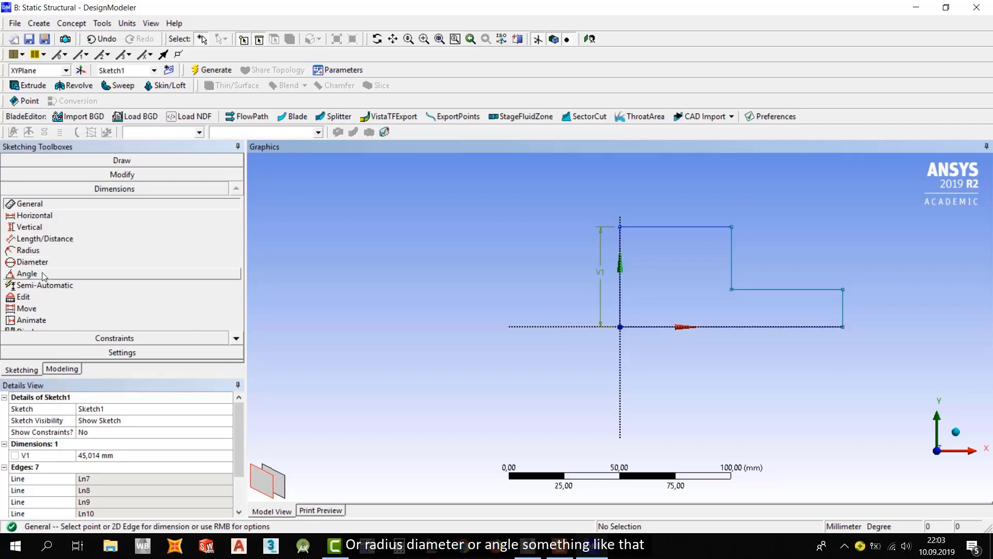
left_click(655, 228)
left_click(666, 207)
left_click(734, 264)
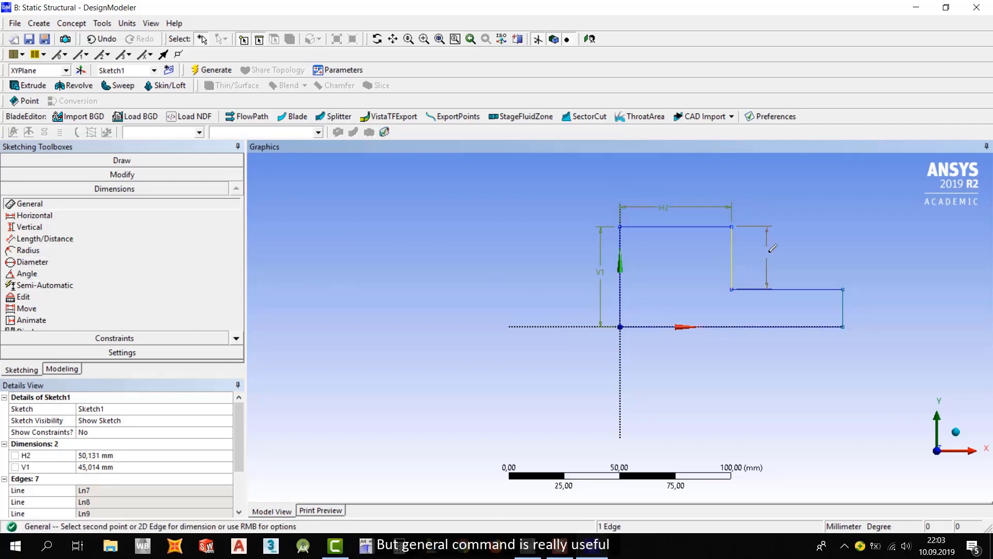
left_click(768, 259)
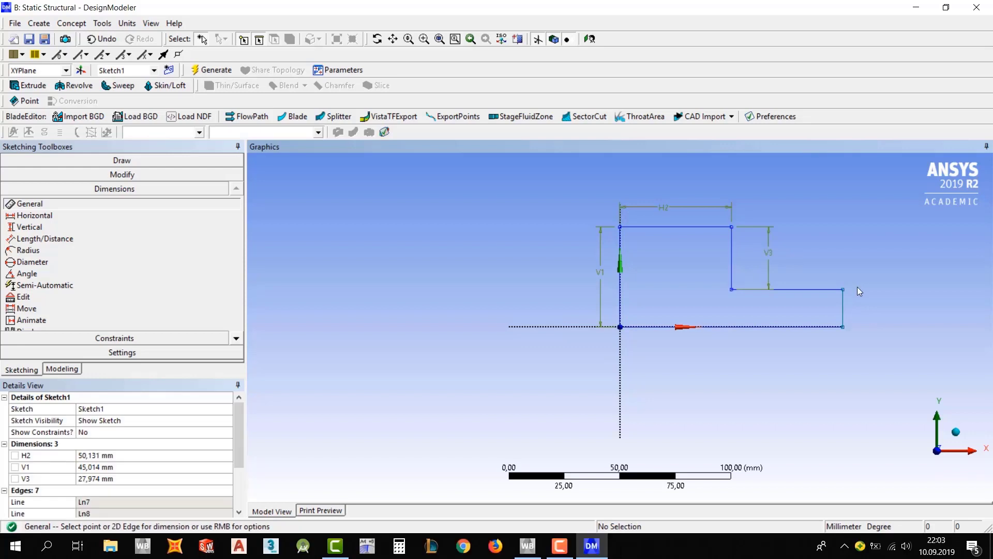
left_click(781, 327)
left_click(767, 365)
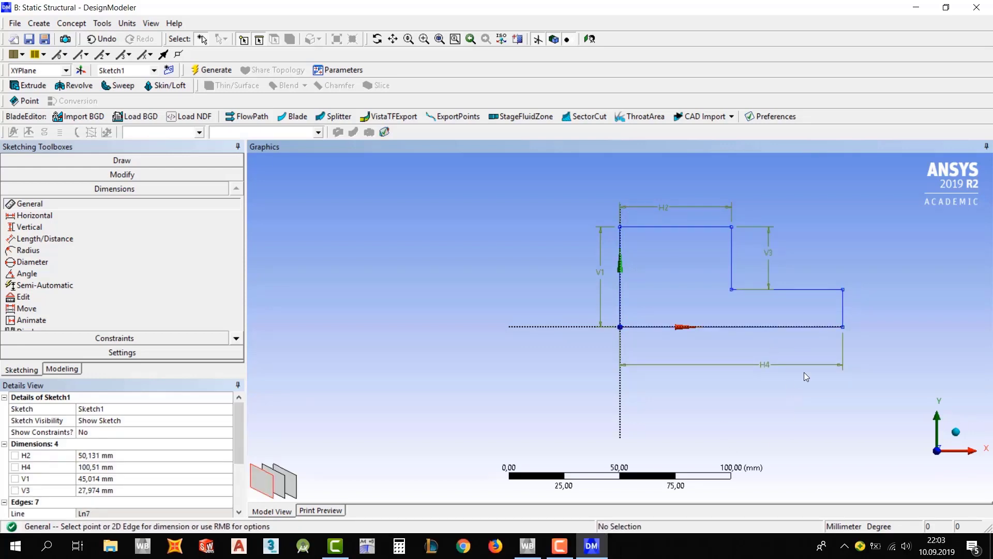
Step: Try to dimension the short vertical edge at the far end of the base line
left_click(846, 309)
left_click(861, 306)
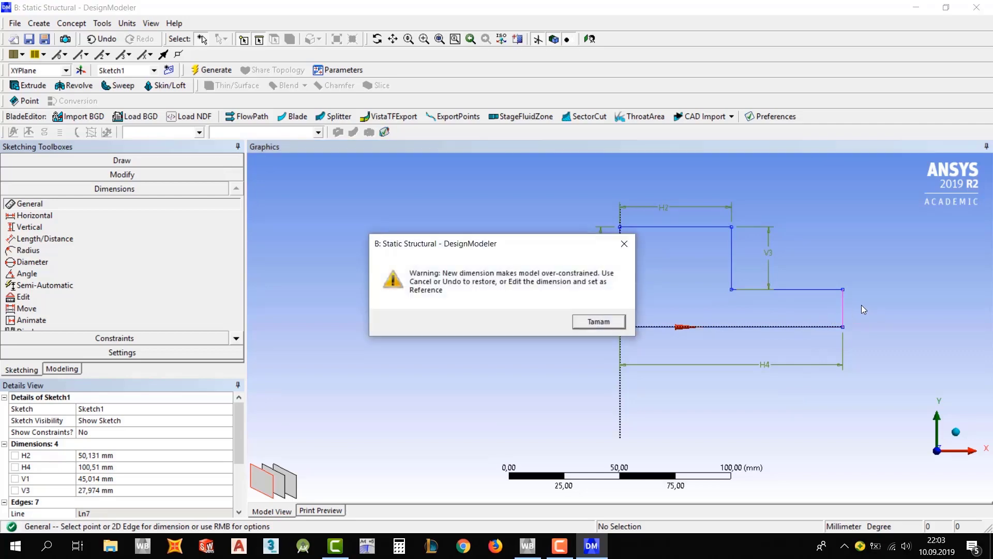
left_click(599, 322)
left_click(685, 326)
right_click(702, 323)
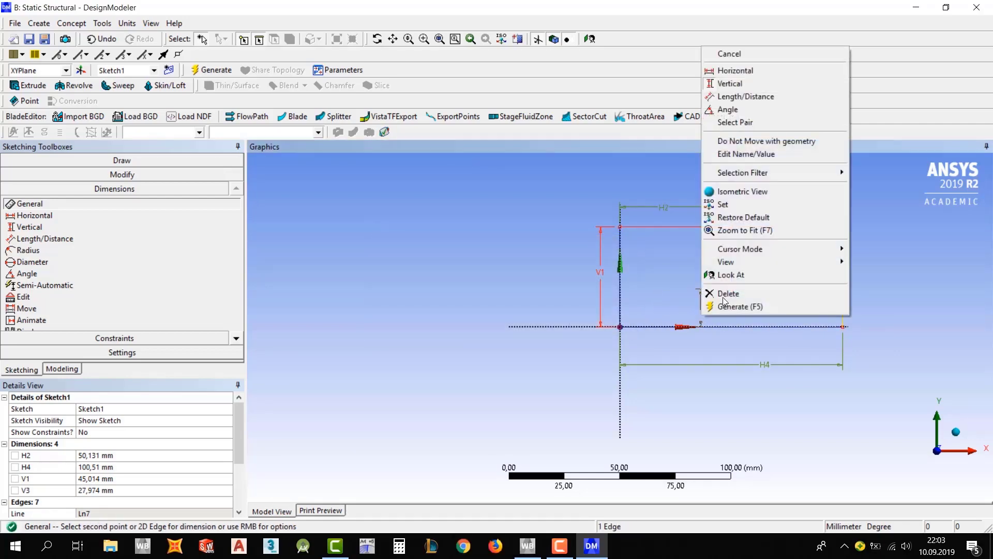
left_click(740, 54)
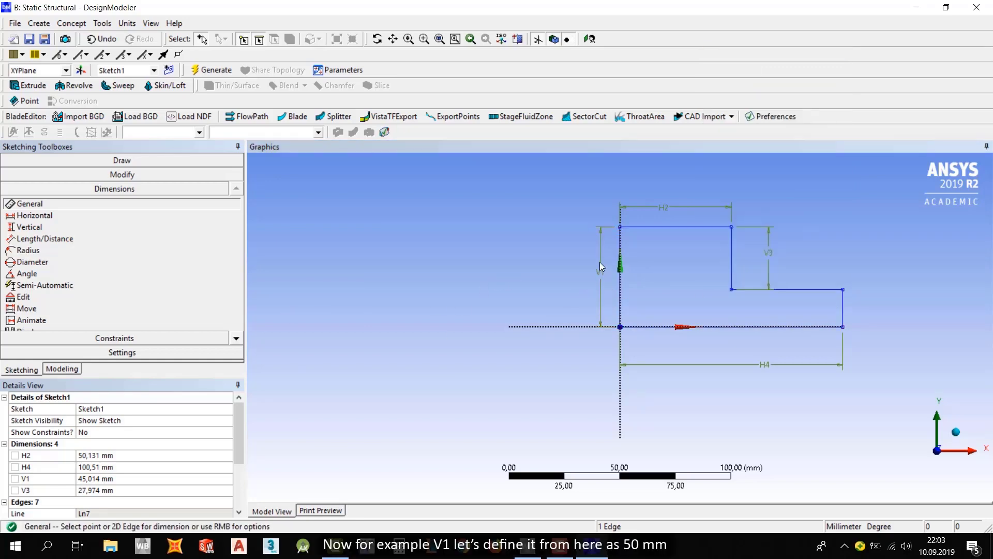
Step: Set the profile's full height V1 to 50 mm and its base length H4 to 100 mm
left_click(92, 479)
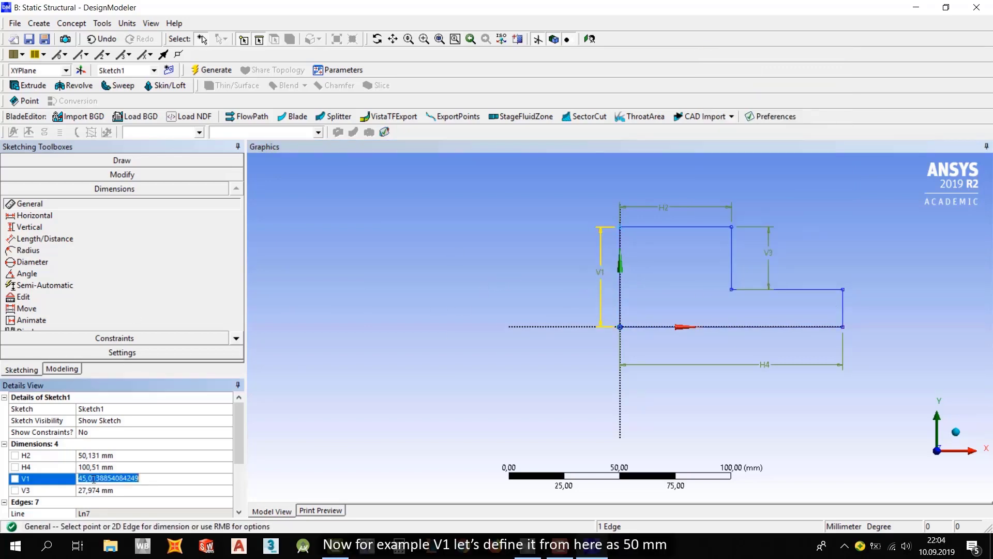
type("50")
key("Return")
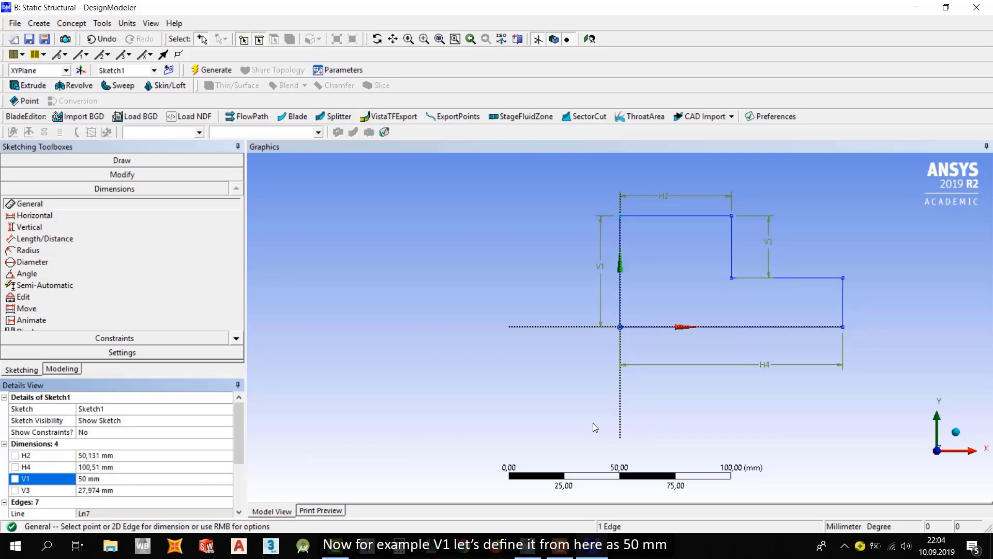
left_click(103, 466)
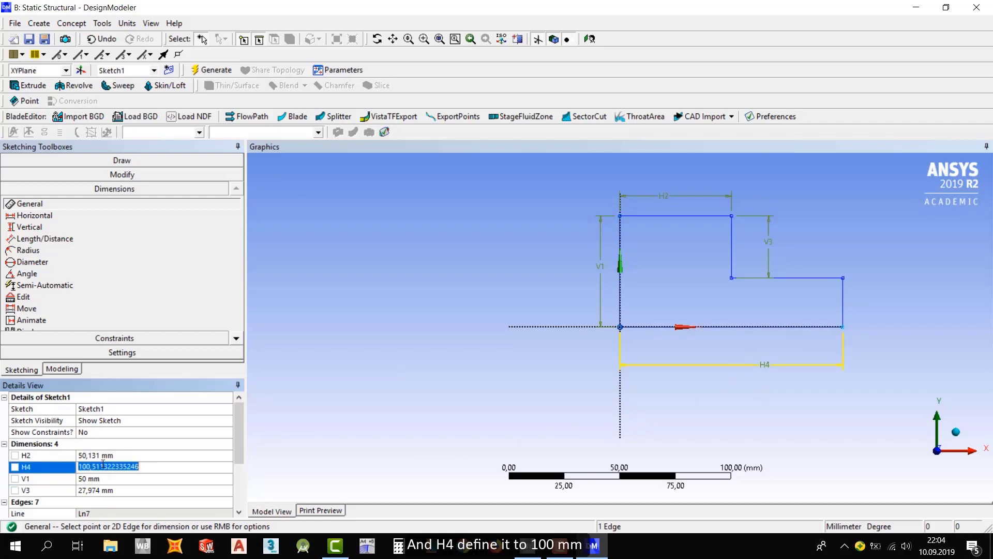
type("100")
key("Return")
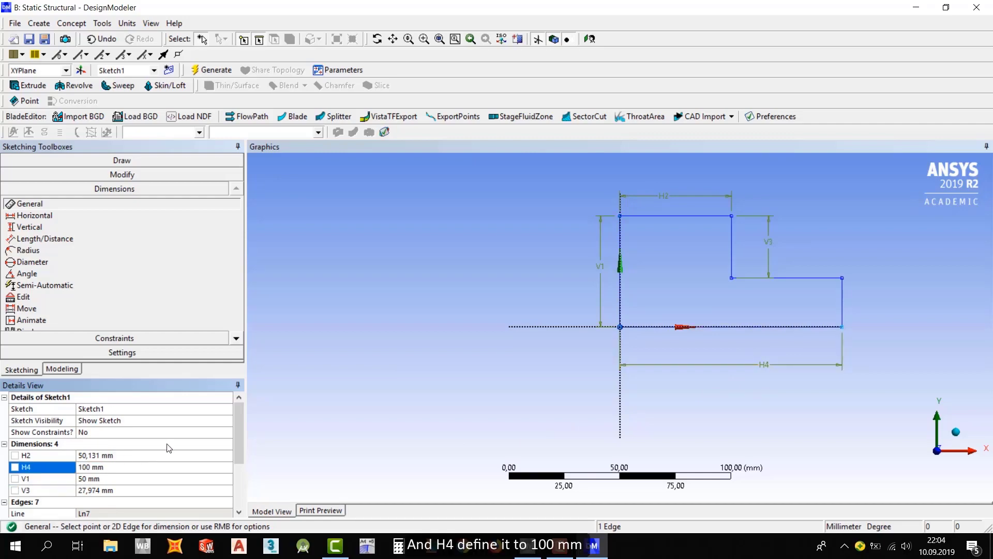
Step: Set the profile's upper edge length H2 to 70 mm and its step height V3 to 30 mm
left_click(113, 455)
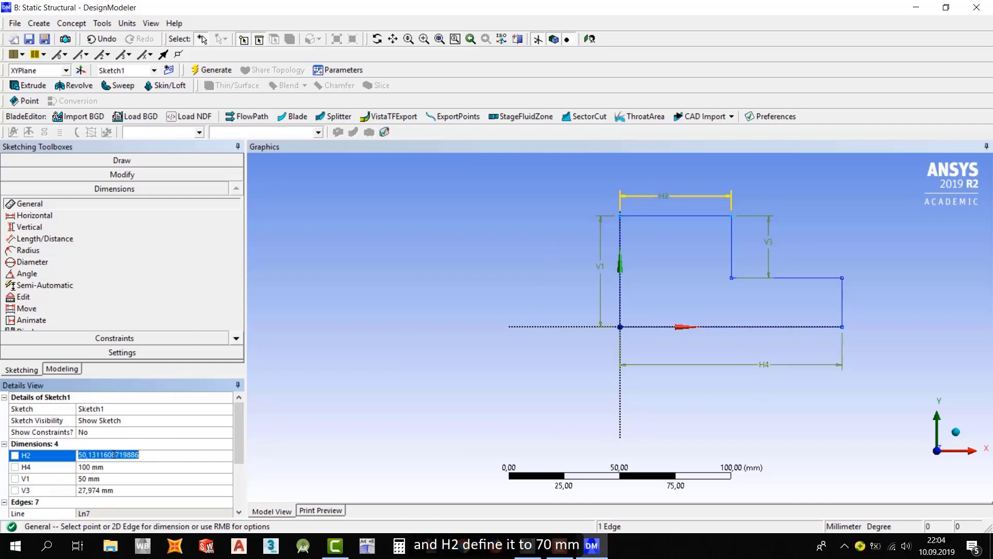
type("70")
key("Return")
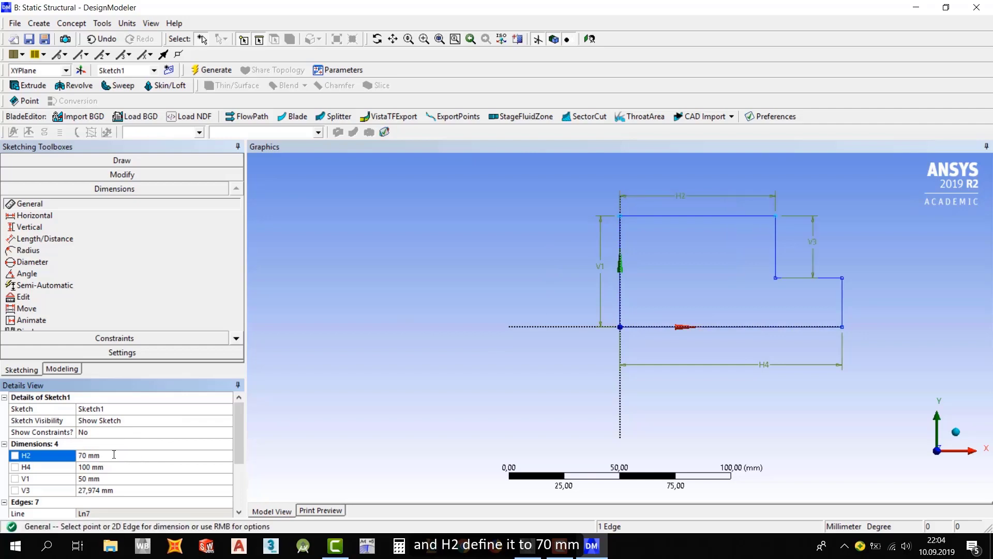
left_click(98, 490)
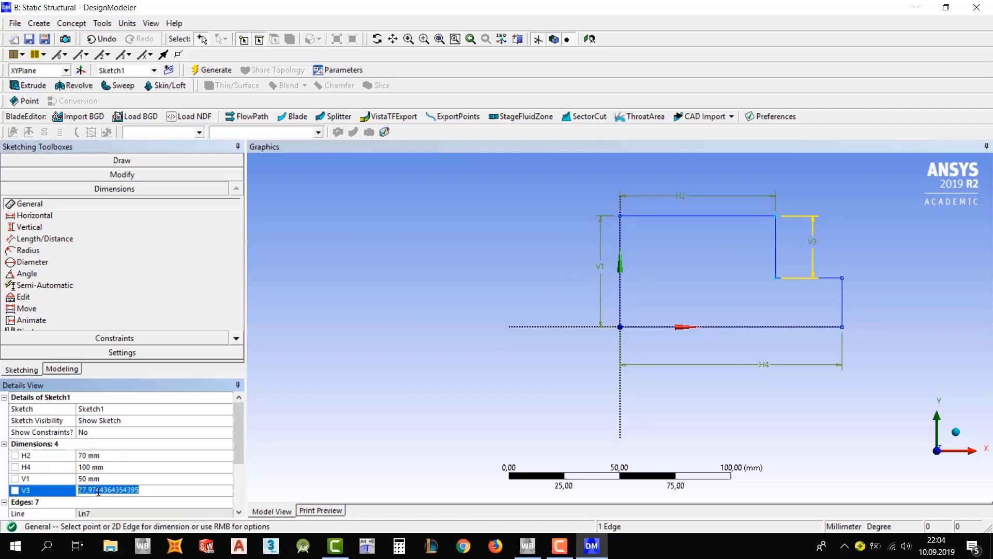
type("30")
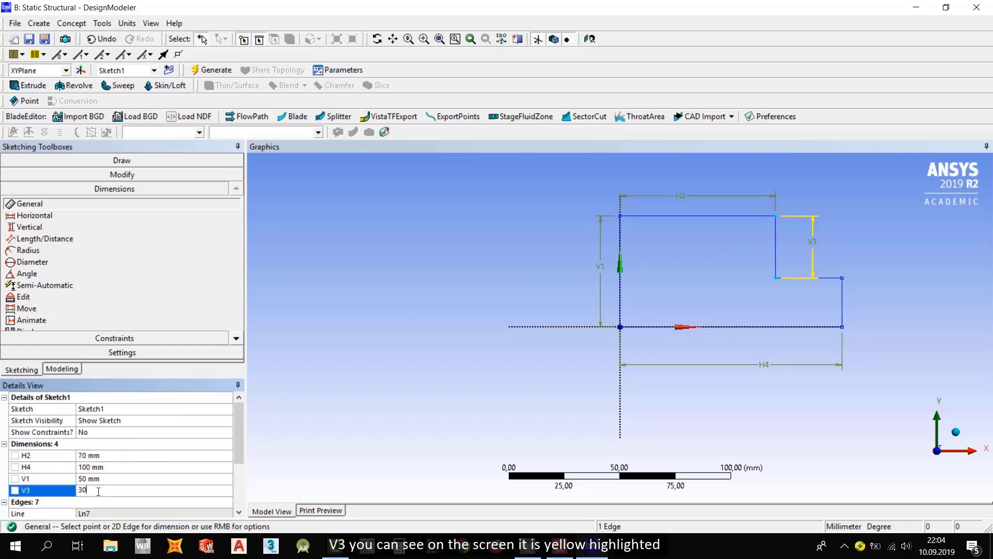
key("Return")
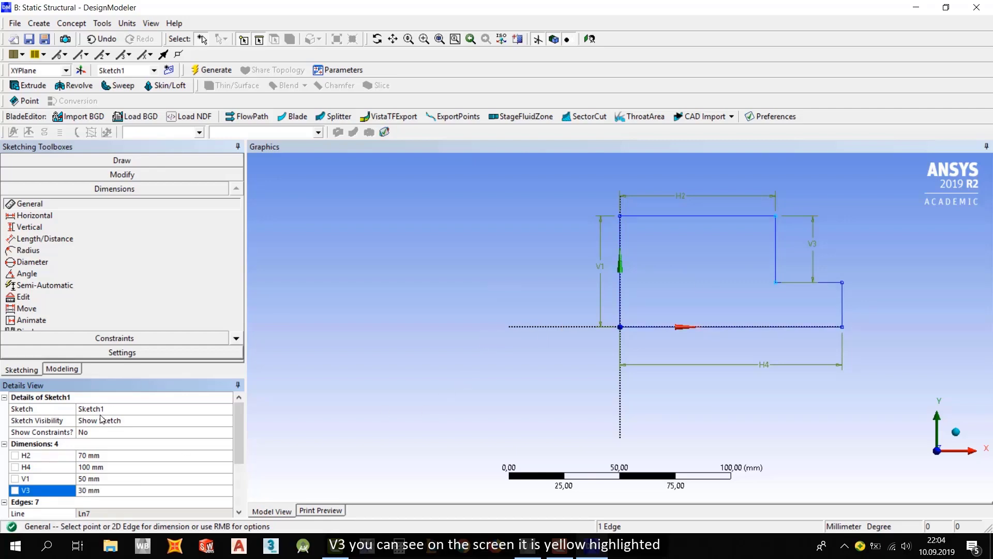
Step: Fillet the inner corner of the step with a 2.5 mm radius
scroll(626, 279, "down", 1)
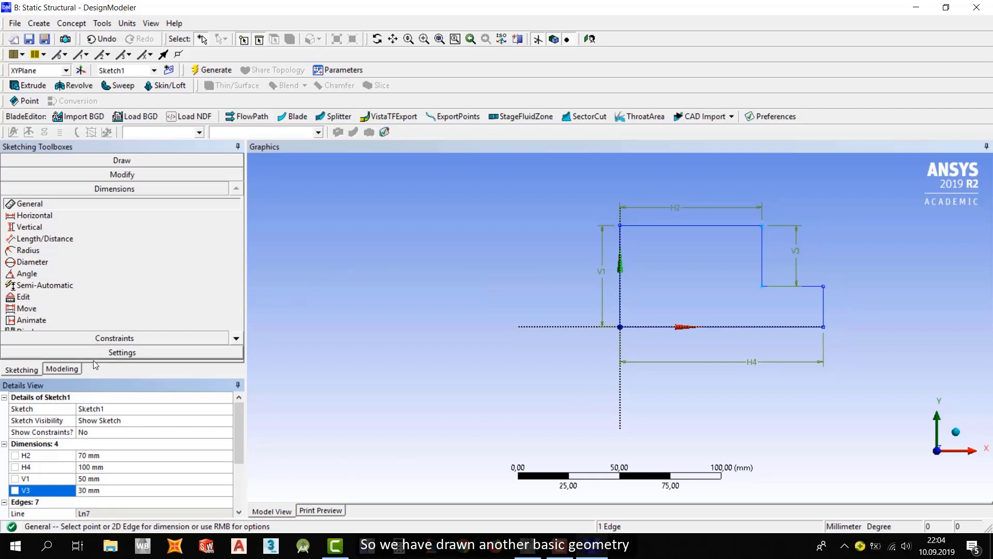
left_click(126, 175)
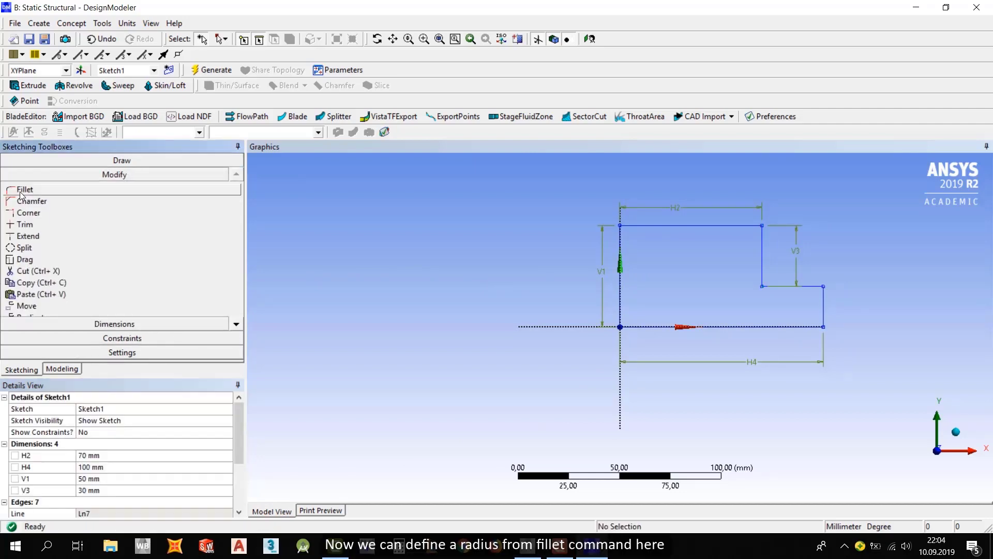
left_click(23, 189)
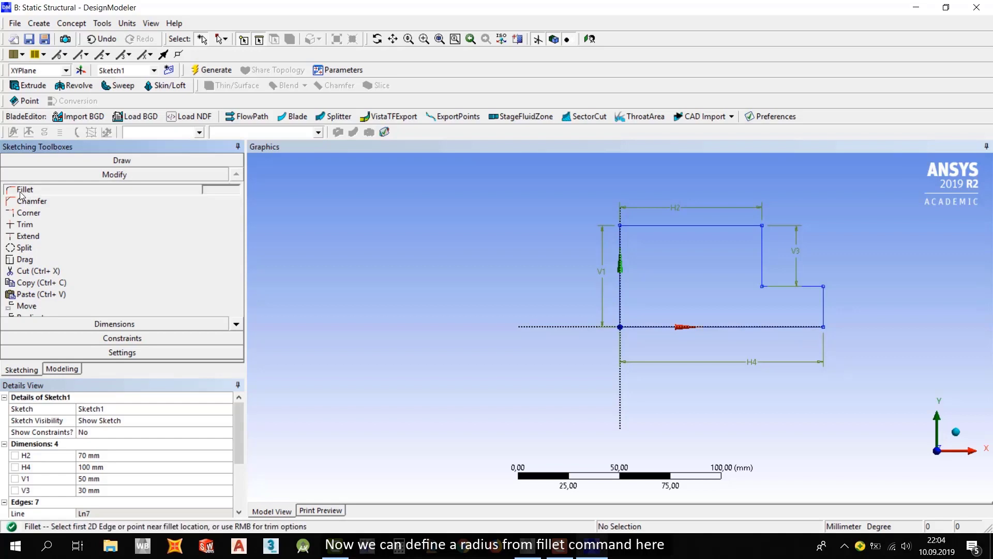
left_click(762, 287)
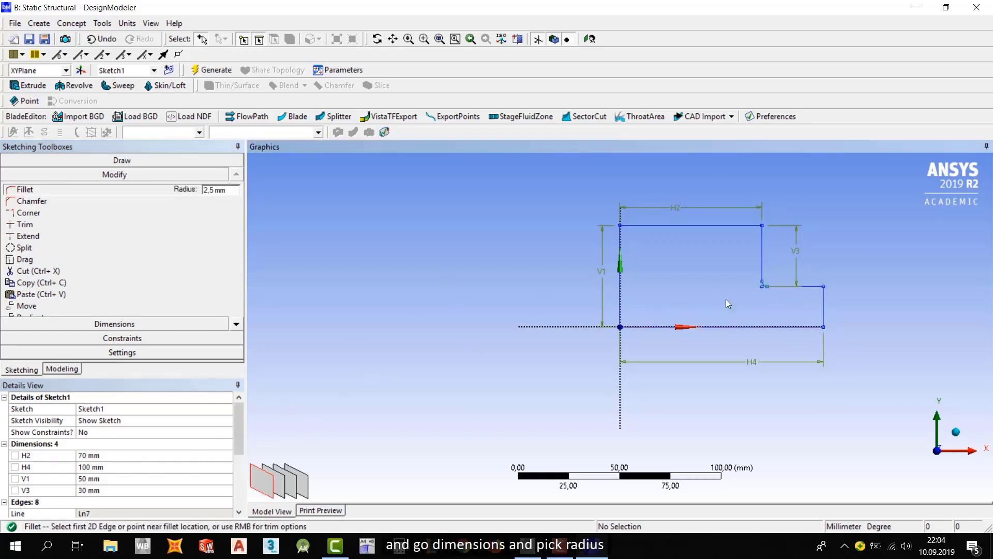
Step: Add a Radius dimension to the fillet arc at the step's inner corner, placing it outside the arc
left_click(108, 324)
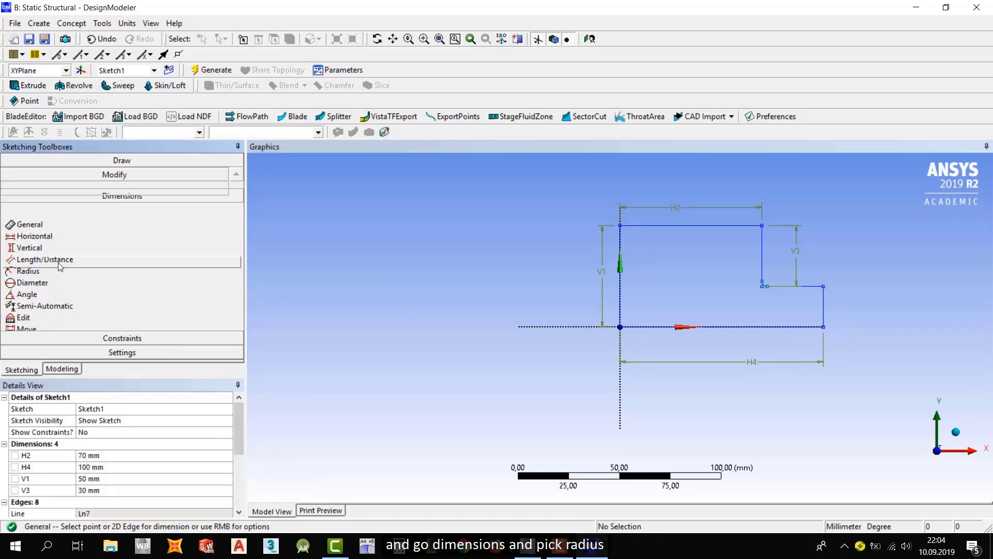
left_click(28, 250)
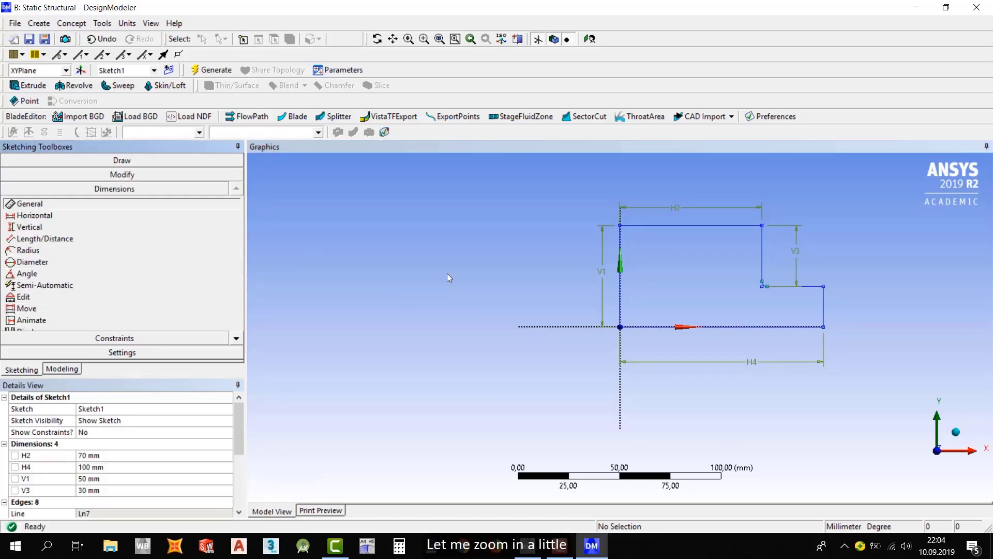
scroll(764, 283, "up", 6)
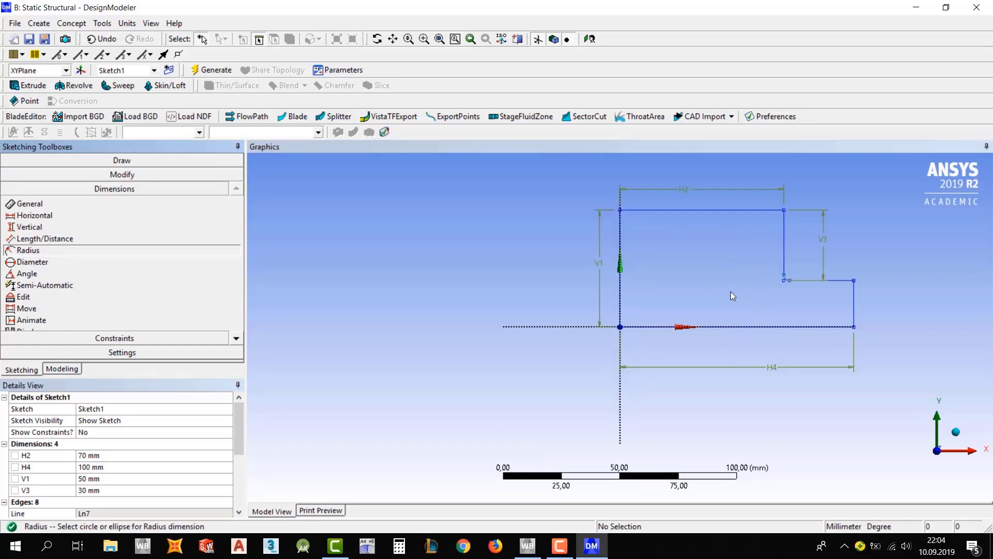
scroll(915, 278, "down", 2)
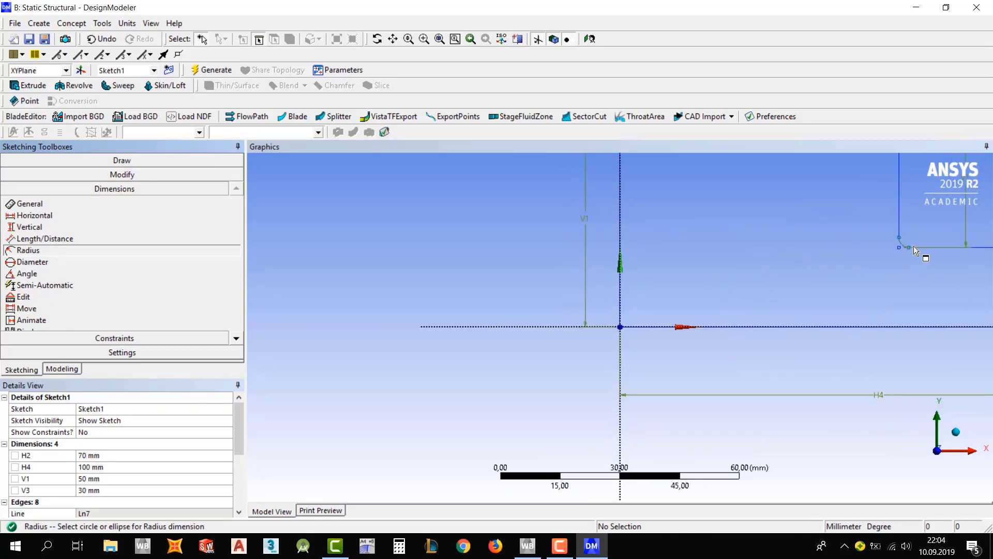
mouse_move(832, 250)
middle_mouse_down()
mouse_move(769, 264)
mouse_move(778, 259)
middle_mouse_up()
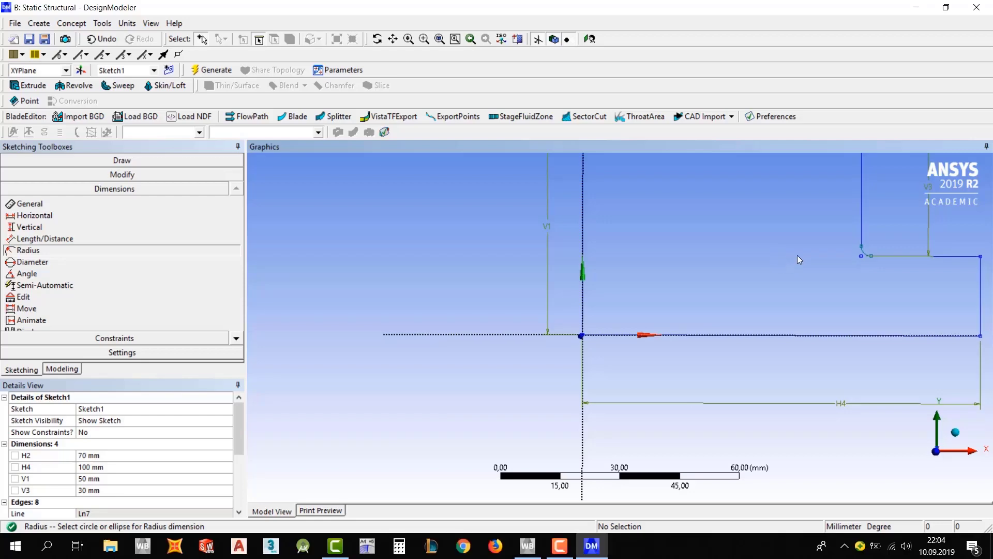
mouse_move(799, 260)
middle_mouse_down()
mouse_move(688, 303)
mouse_move(714, 248)
mouse_move(776, 311)
middle_mouse_up()
left_click(928, 471)
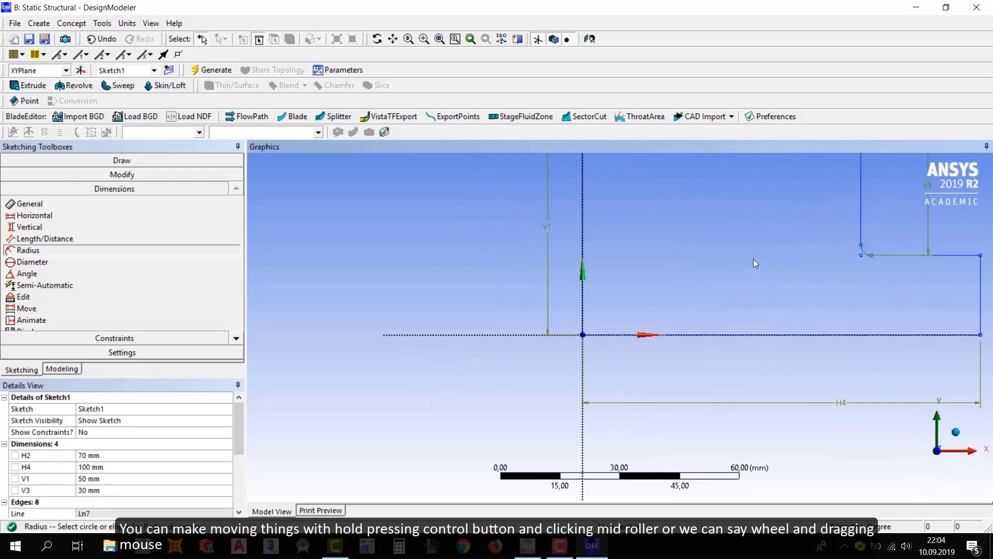
middle_click_drag(754, 257, 551, 342, "ctrl")
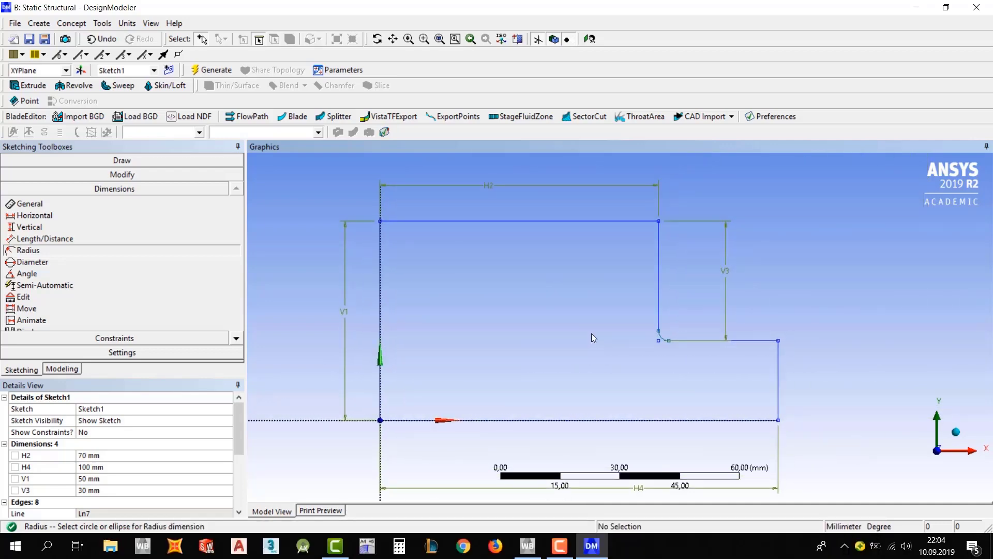
mouse_move(592, 334)
middle_mouse_down("shift")
mouse_move(591, 222)
mouse_move(619, 366)
mouse_move(633, 191)
middle_mouse_up("shift")
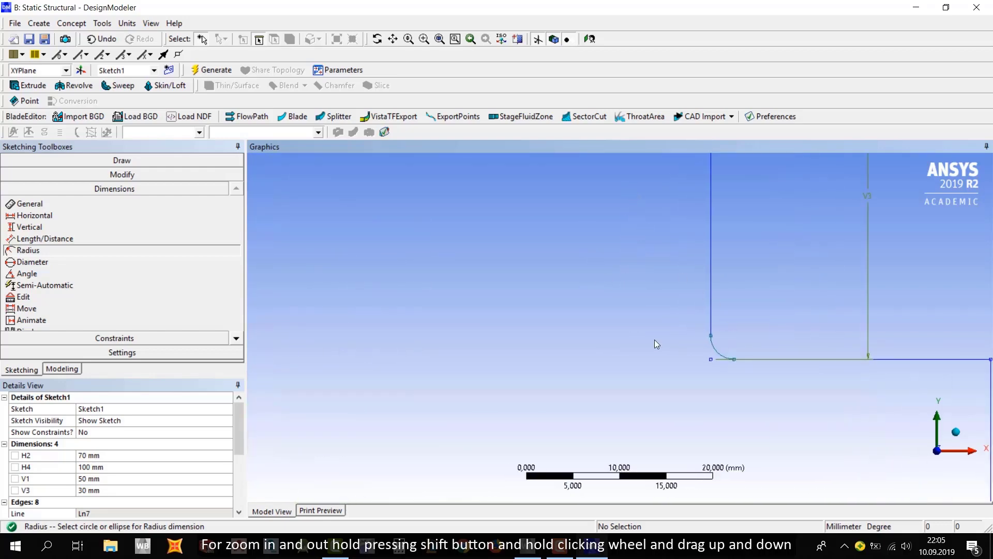
left_click(716, 351)
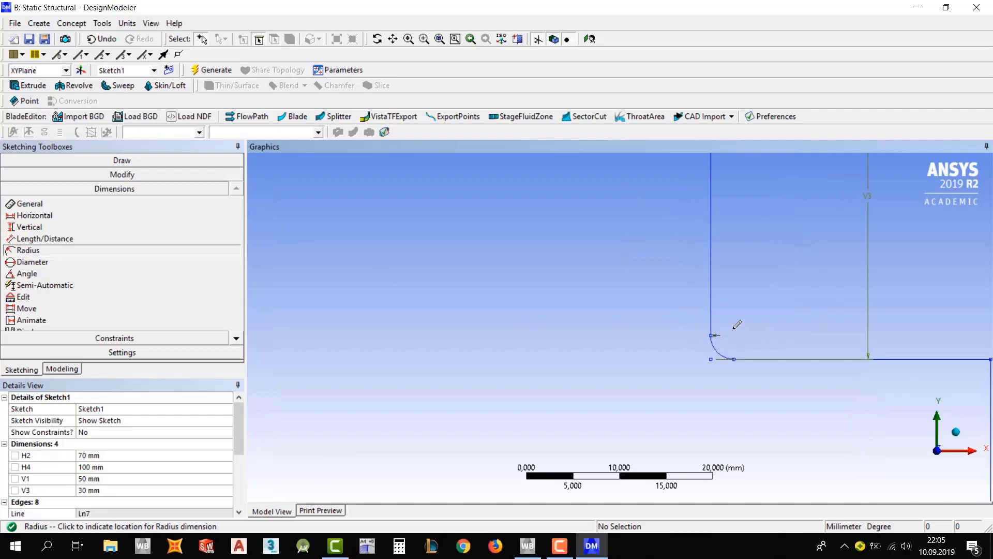
left_click(672, 372)
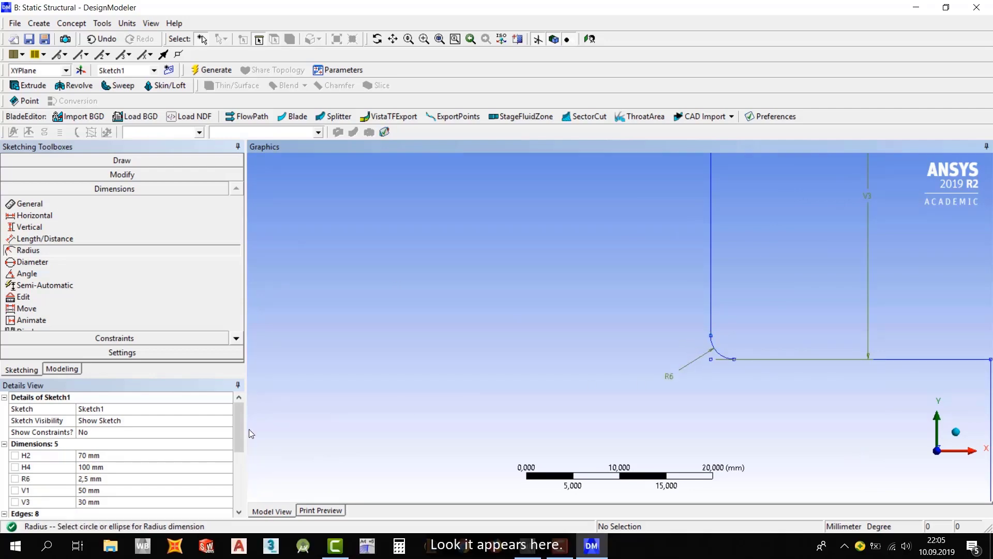
Step: Set the fillet's radius dimension R6 to 10 mm
left_click(99, 478)
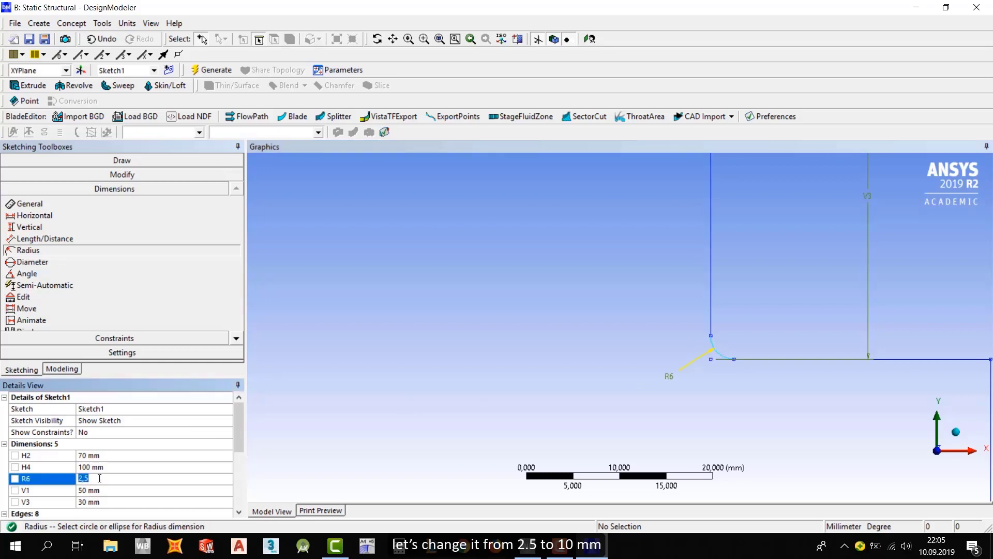
type("10")
key("Return")
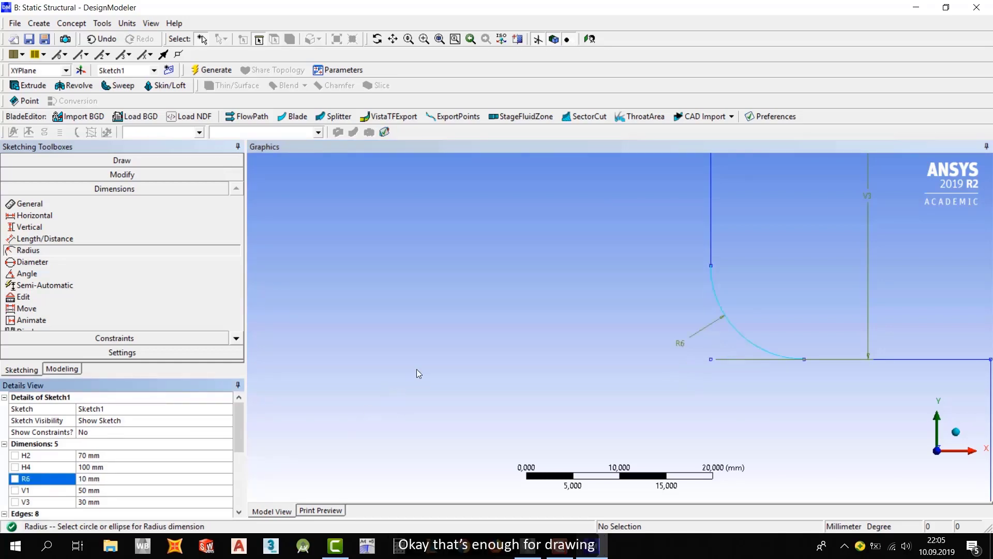
Step: Switch from sketching to modeling mode and select Sketch1 under the XYPlane
scroll(540, 385, "down", 2)
scroll(538, 385, "down", 3)
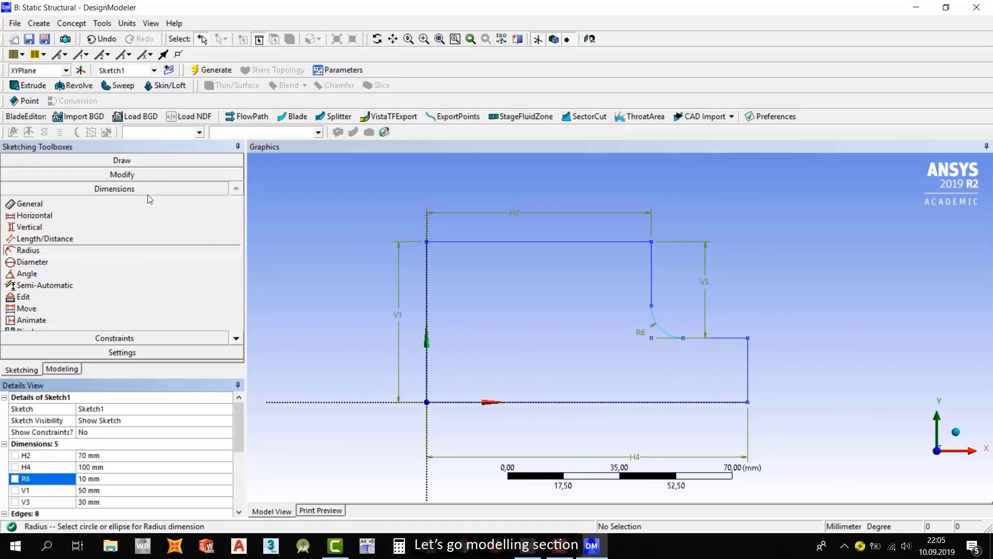
left_click(129, 160)
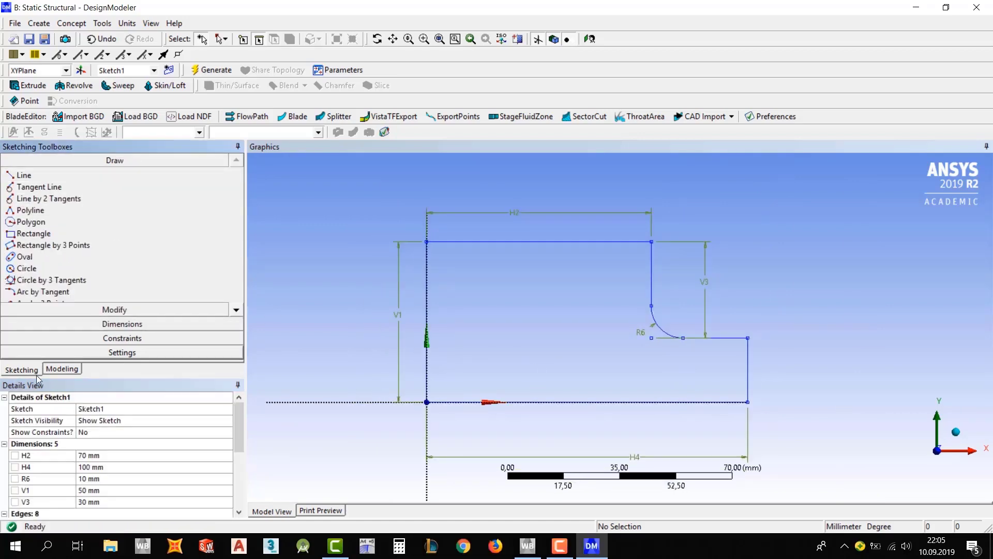
left_click(55, 371)
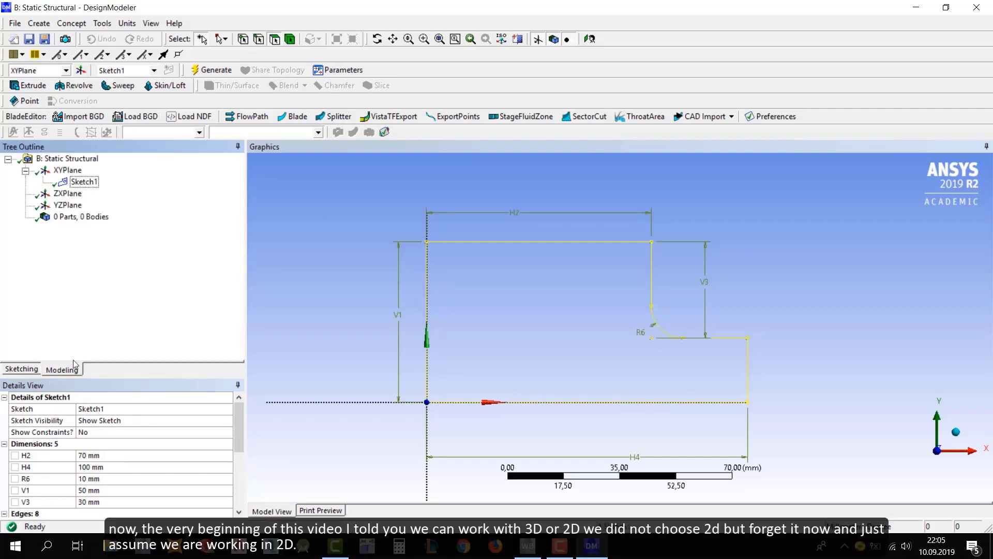
left_click(85, 183)
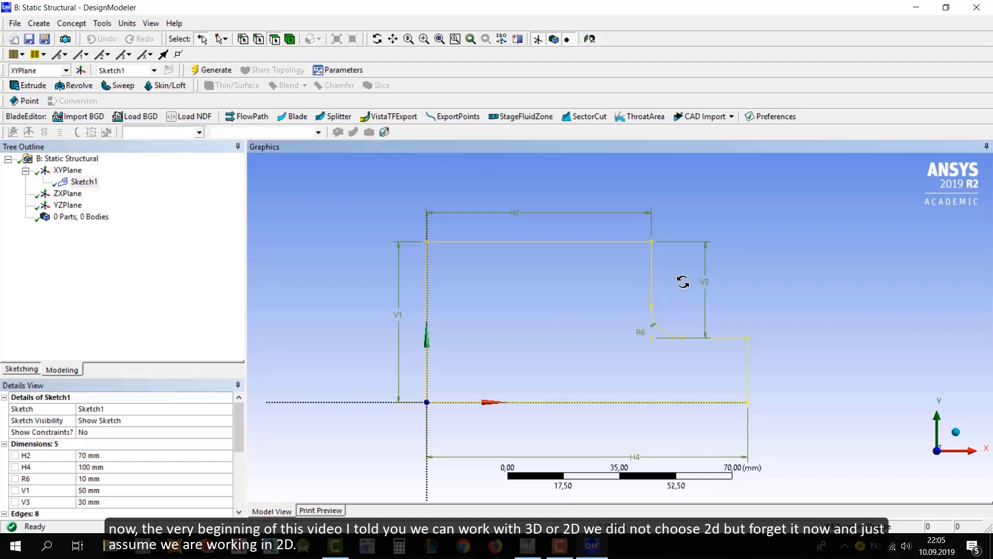
middle_click_drag(681, 282, 604, 311)
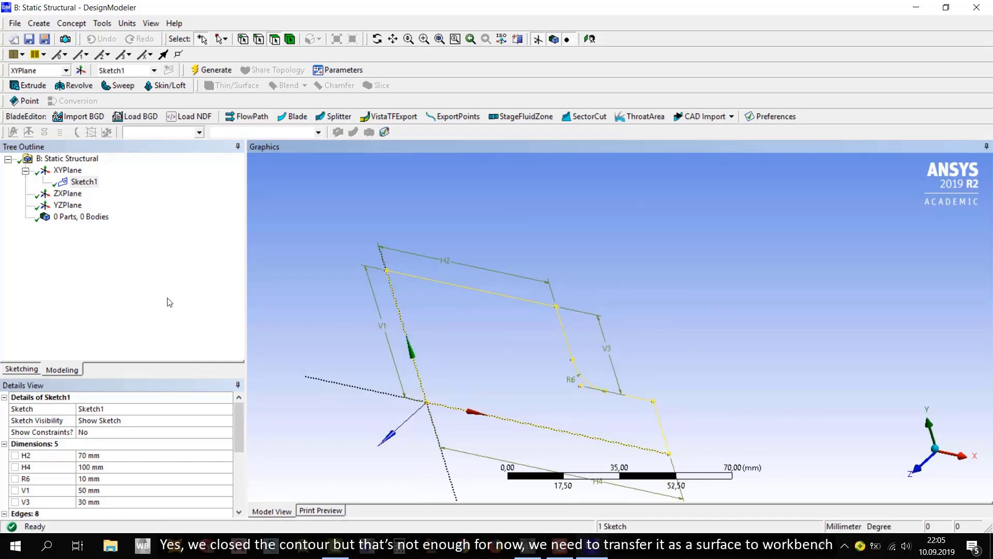
left_click(84, 182)
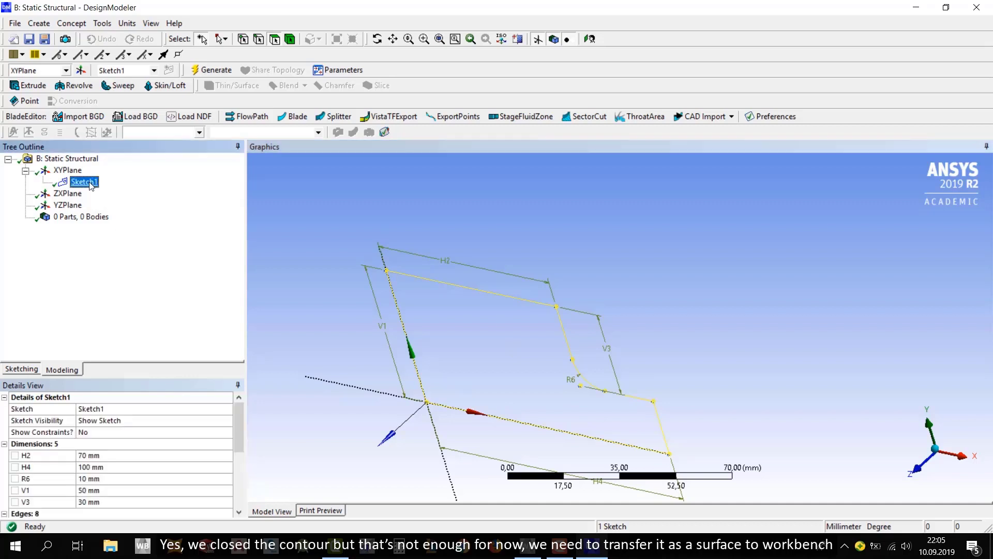
Step: Start a Surfaces From Sketches feature and assign Sketch1 under the XYPlane as its base object
left_click(45, 27)
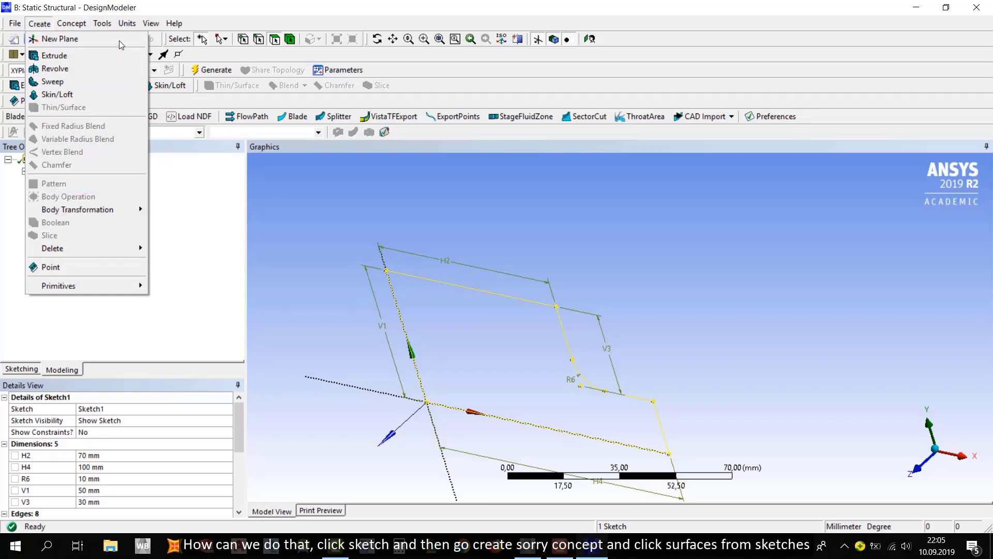
mouse_move(77, 24)
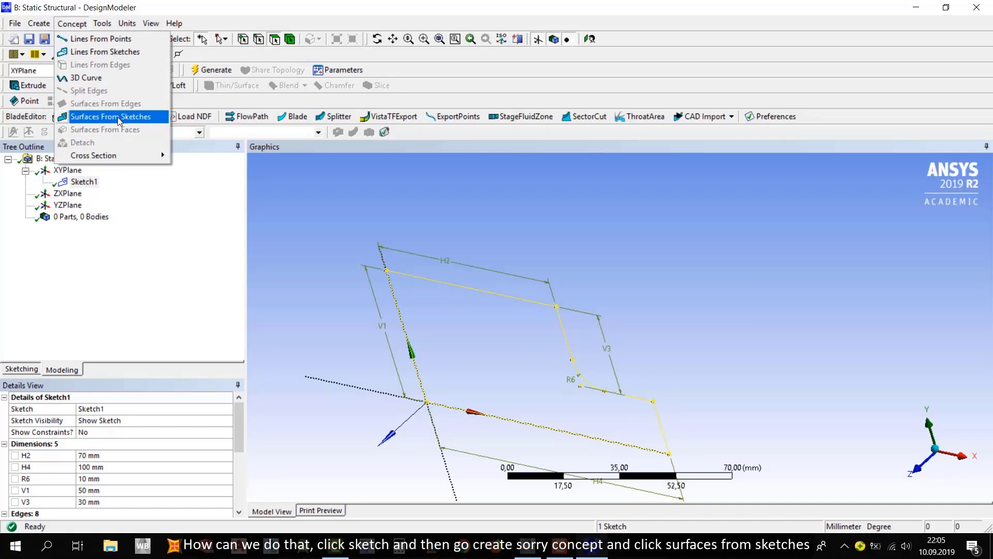
left_click(120, 120)
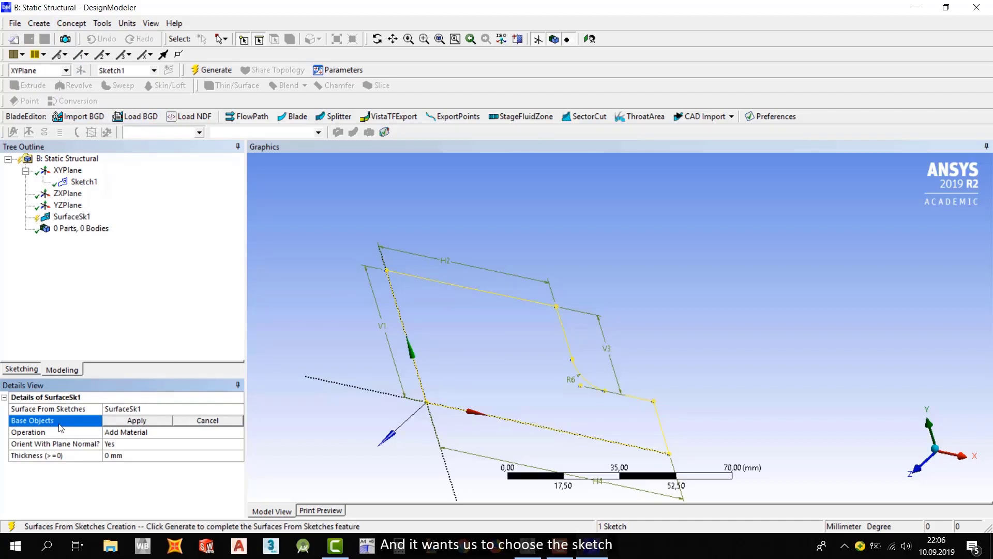
left_click(137, 421)
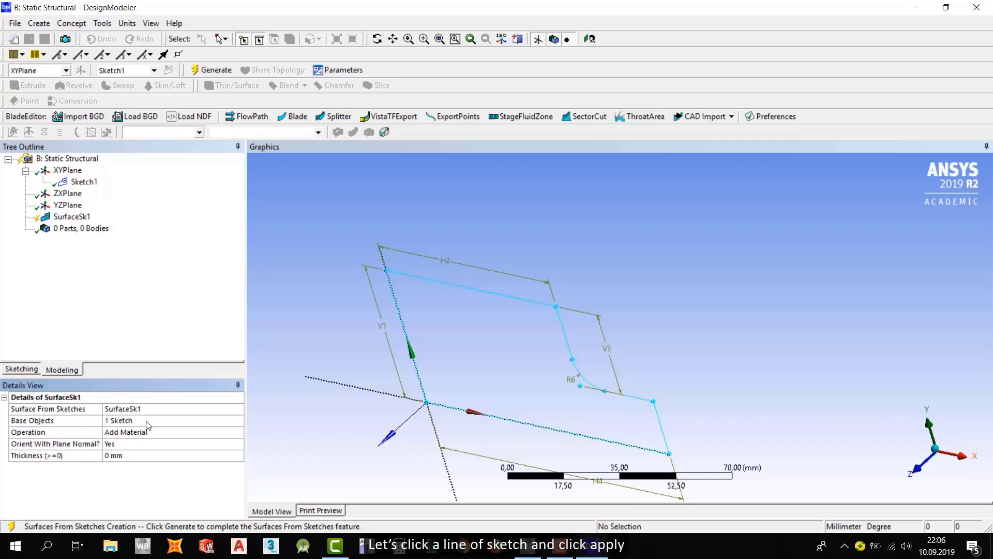
left_click(148, 422)
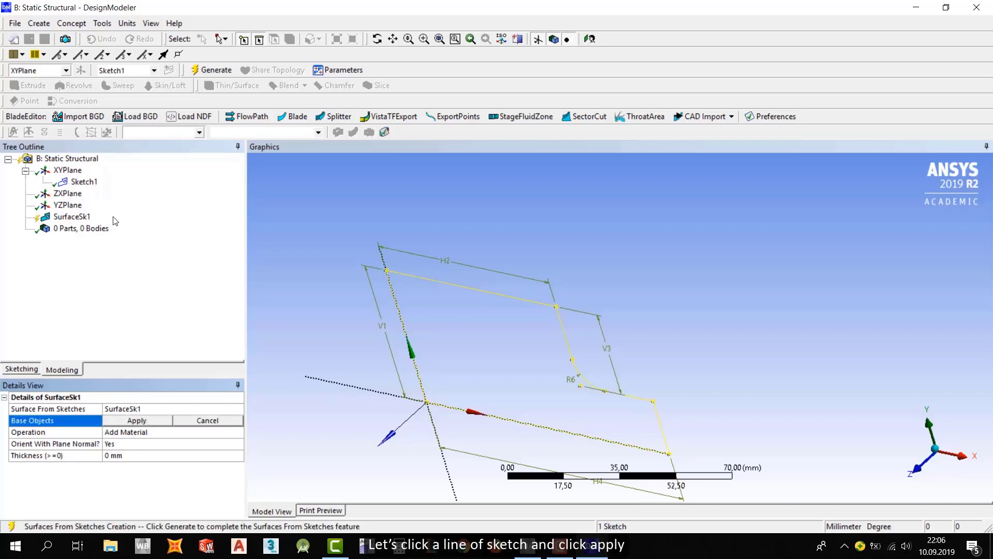
left_click(84, 182)
left_click(140, 421)
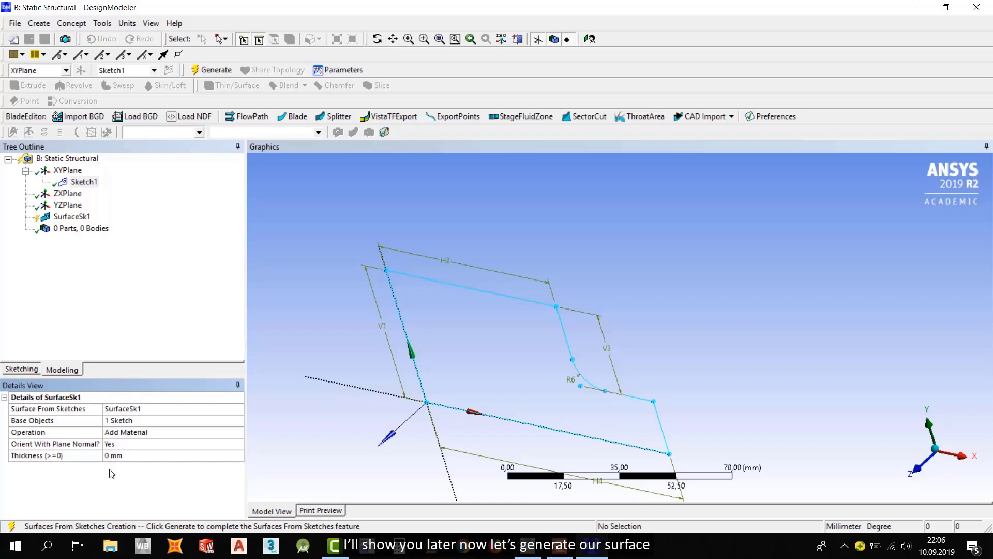
Step: Choose Add Material as the operation of the surface feature and generate the surface
left_click(155, 432)
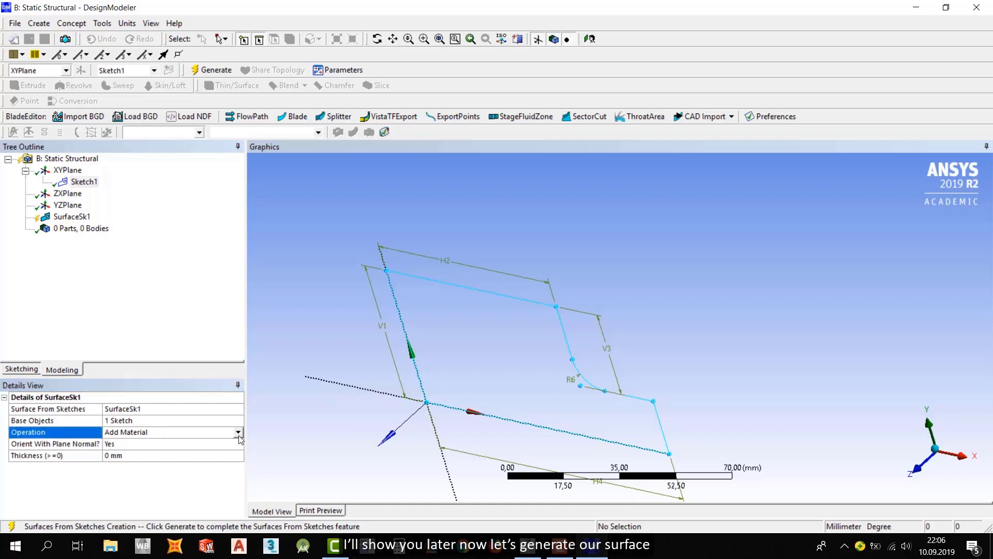
left_click(239, 433)
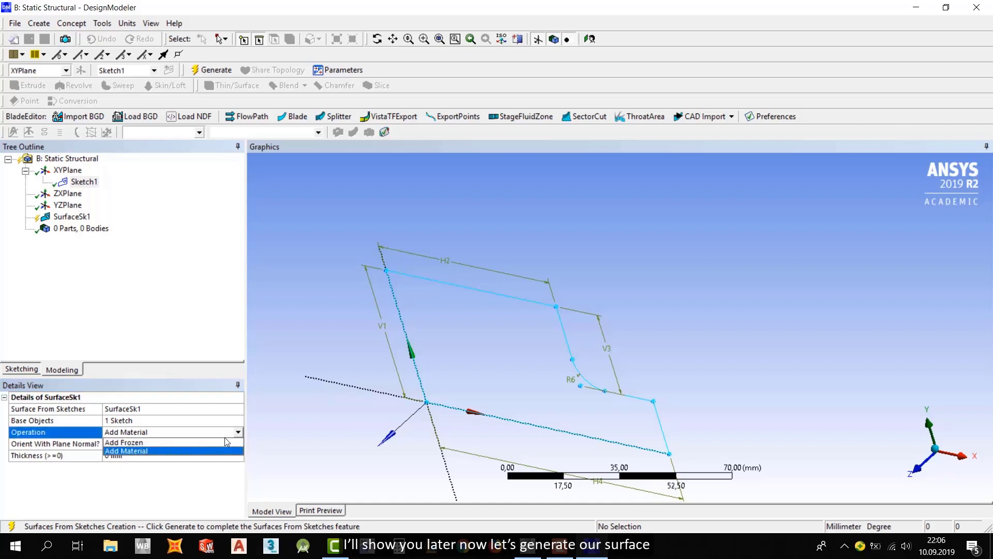
left_click(182, 451)
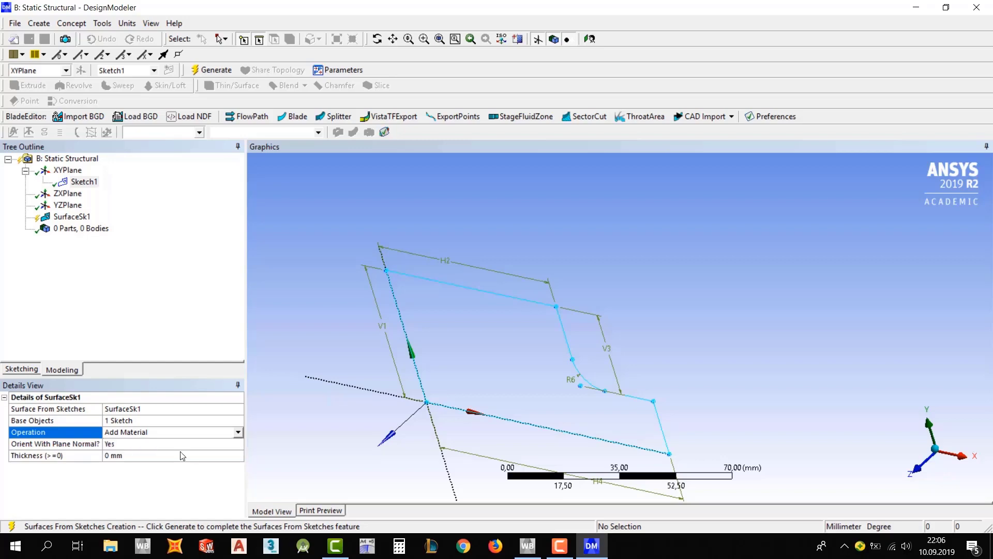
left_click(72, 217)
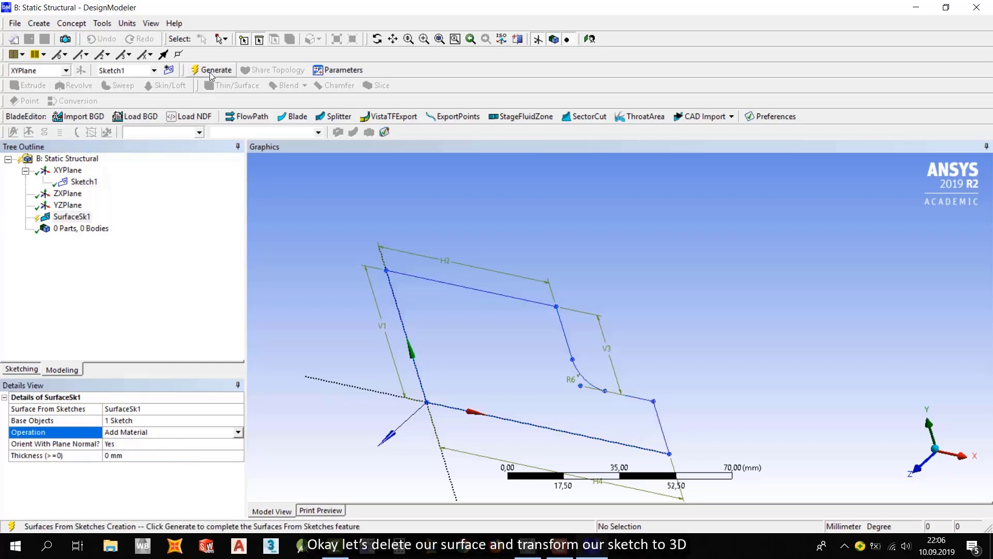
left_click(210, 73)
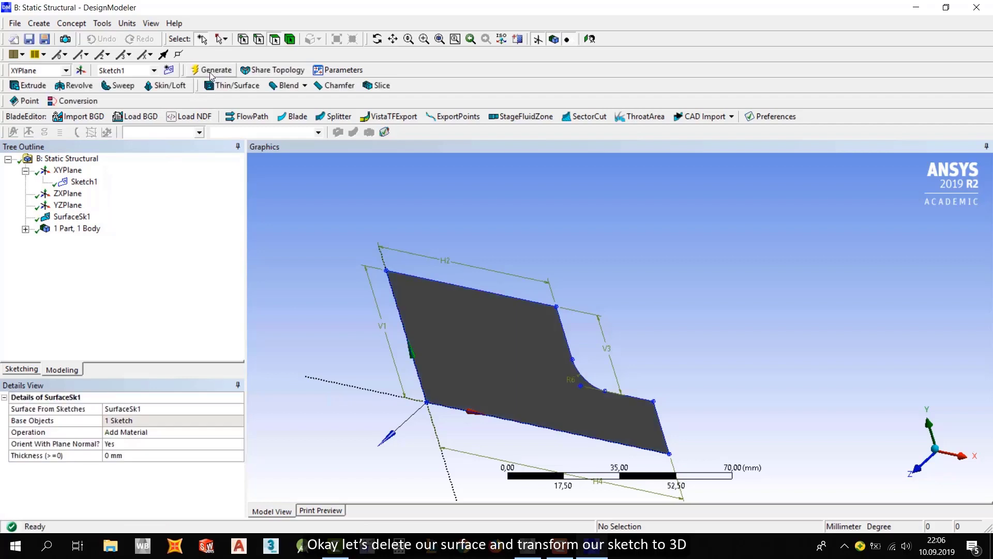
Step: Delete the generated surface feature SurfaceSk1 from the model, keeping Sketch1
middle_click_drag(533, 207, 445, 244)
left_click(77, 218)
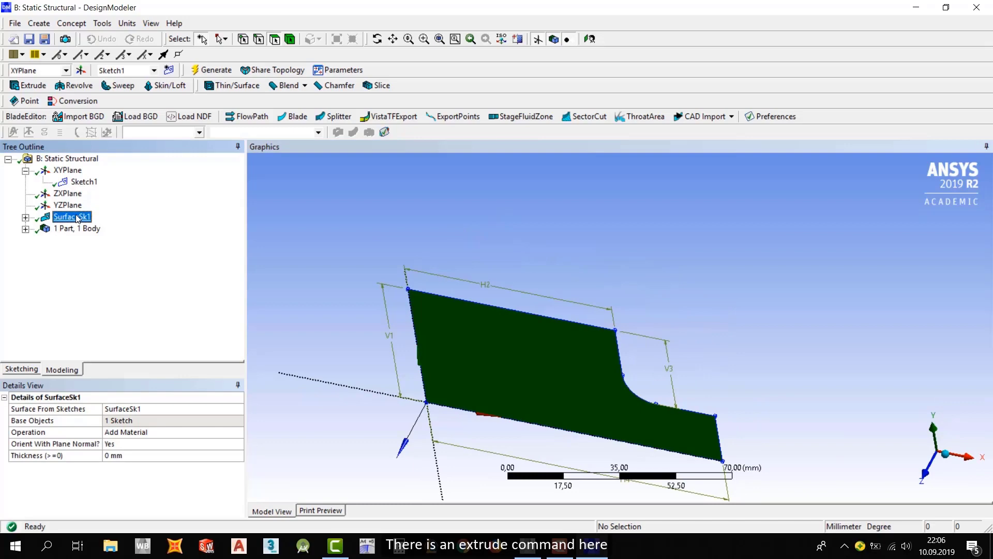
key("Delete")
key("Return")
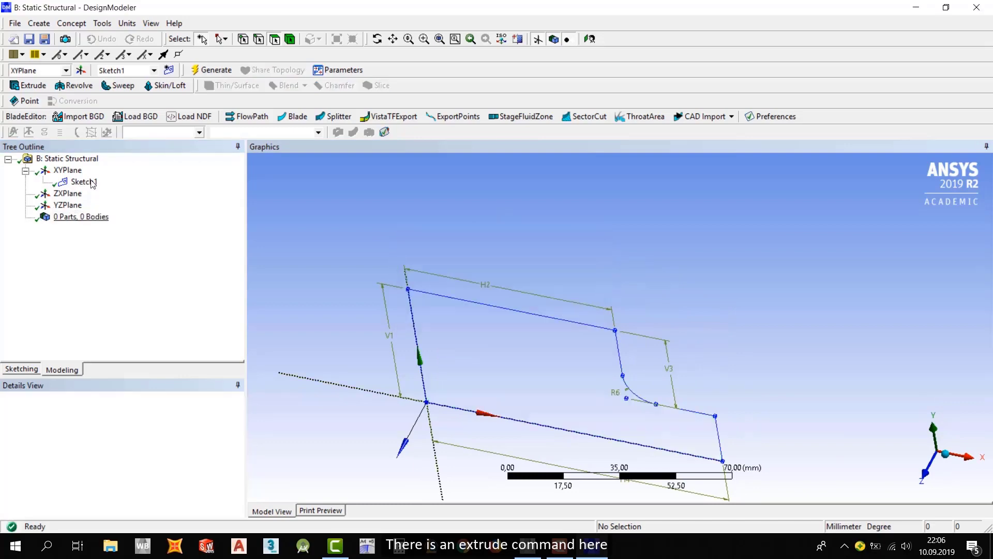
Step: Extrude Sketch1 to a depth of 20 mm with Add Material and generate the solid body
left_click(46, 86)
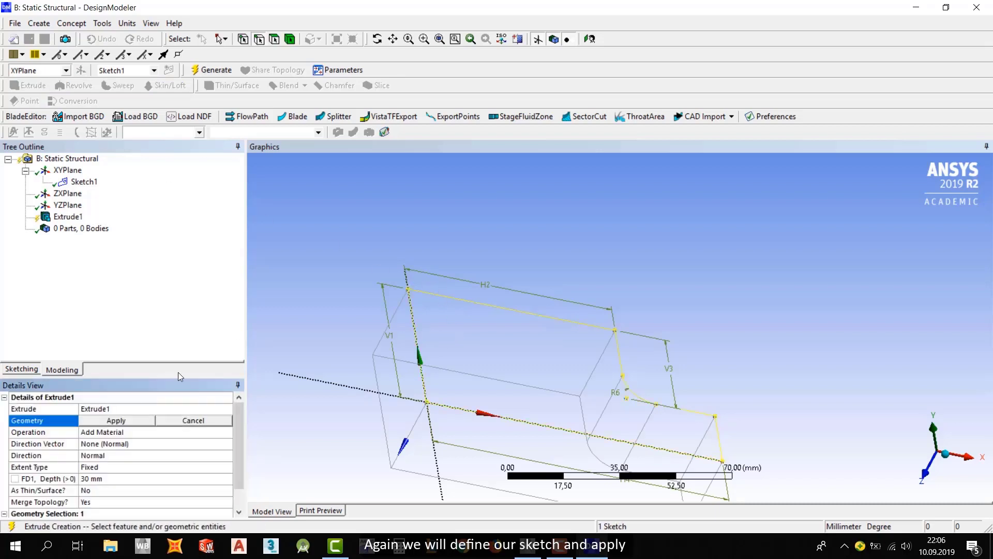
left_click(77, 182)
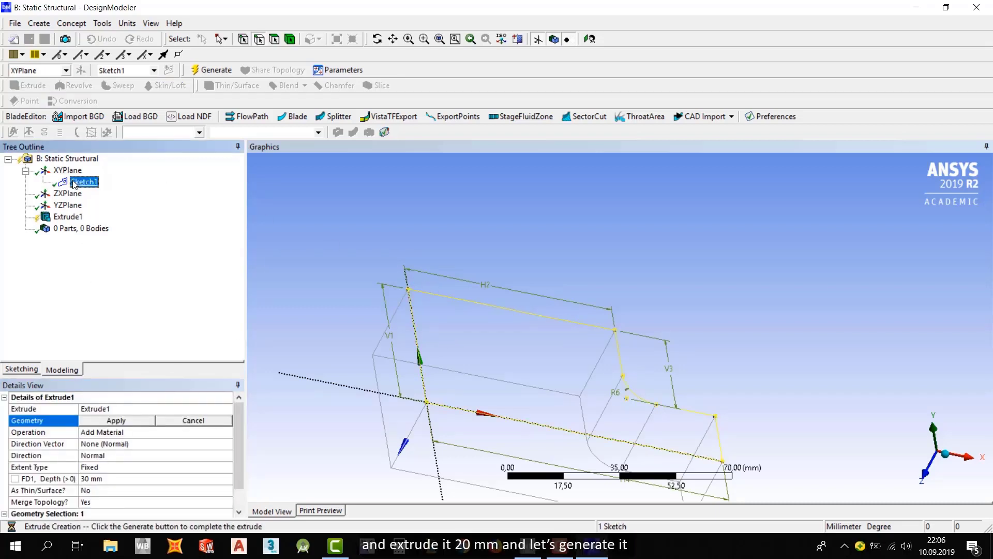
left_click(125, 419)
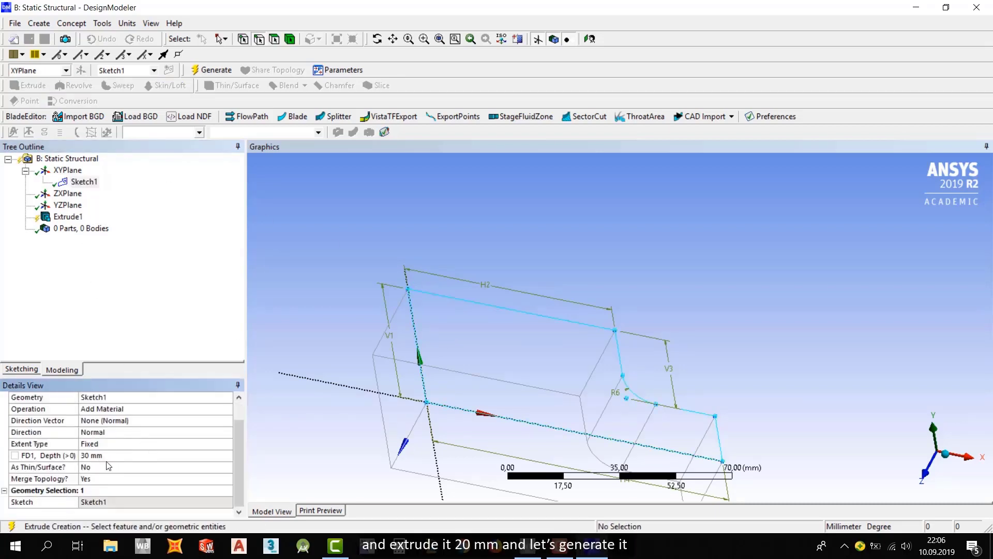
left_click(98, 455)
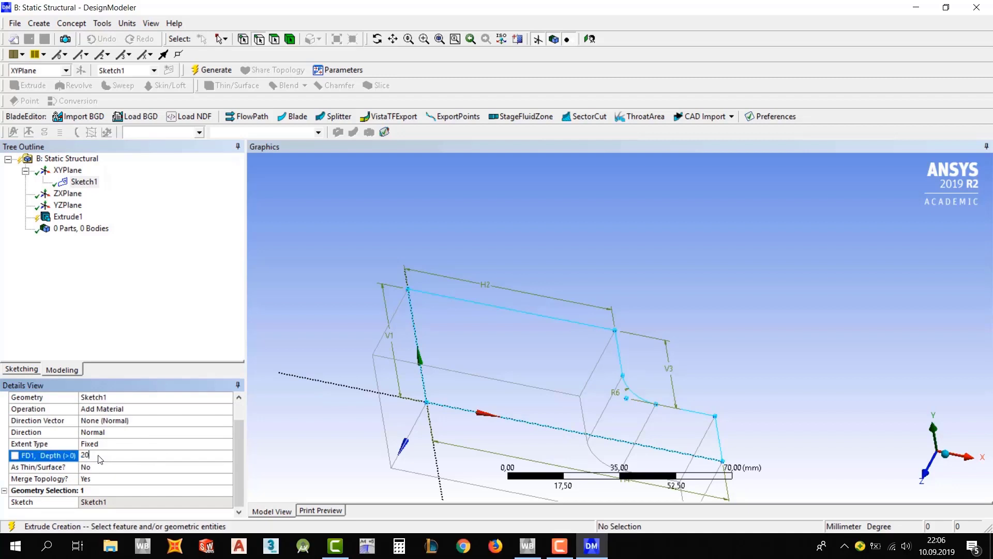
key("Return")
left_click(78, 228)
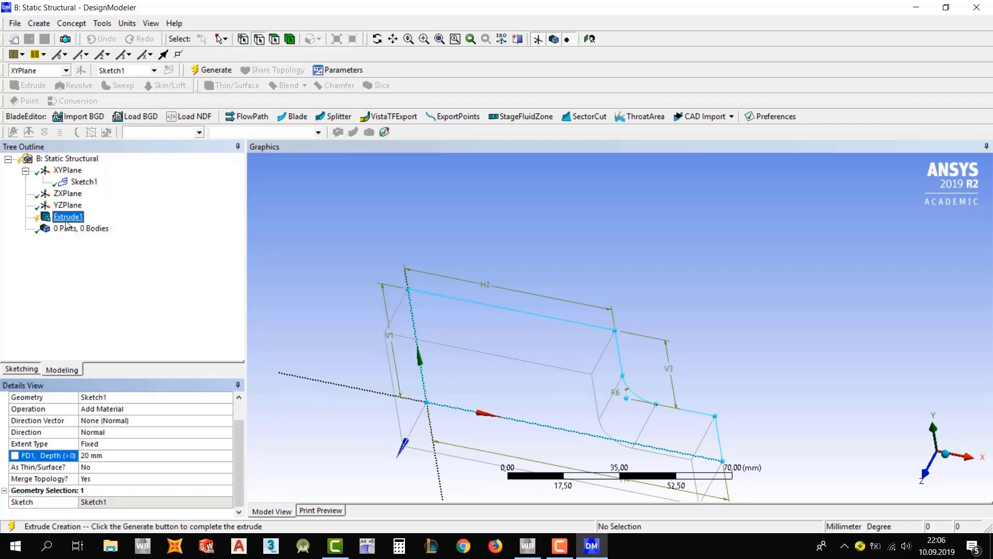
left_click(210, 68)
middle_click_drag(449, 433, 439, 412)
scroll(392, 429, "down", 1)
scroll(392, 428, "down", 2)
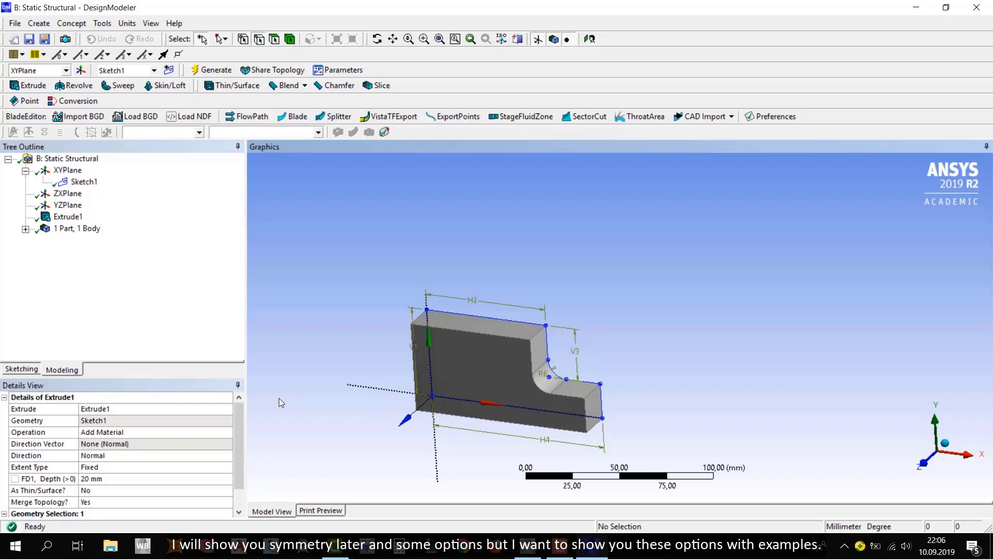
Step: Examine the extruded stepped body from several angles, including its upper face where a force could be applied
middle_click_drag(495, 339, 474, 352)
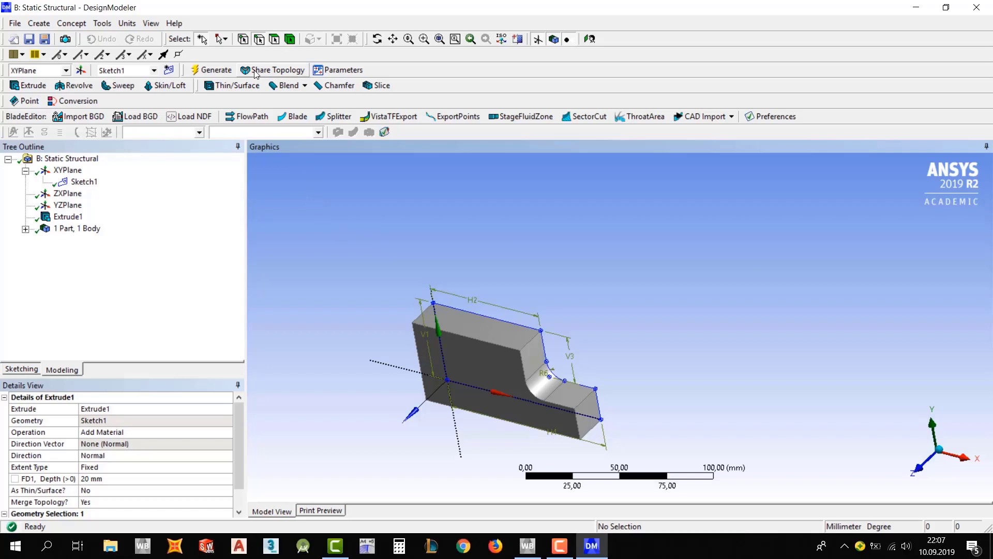
middle_click_drag(415, 237, 493, 264)
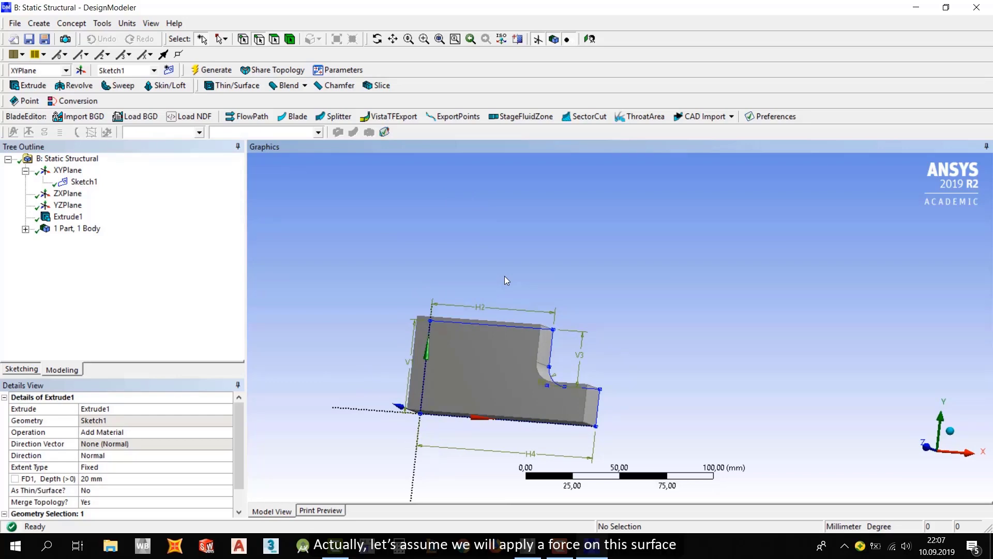
middle_click_drag(506, 280, 477, 351)
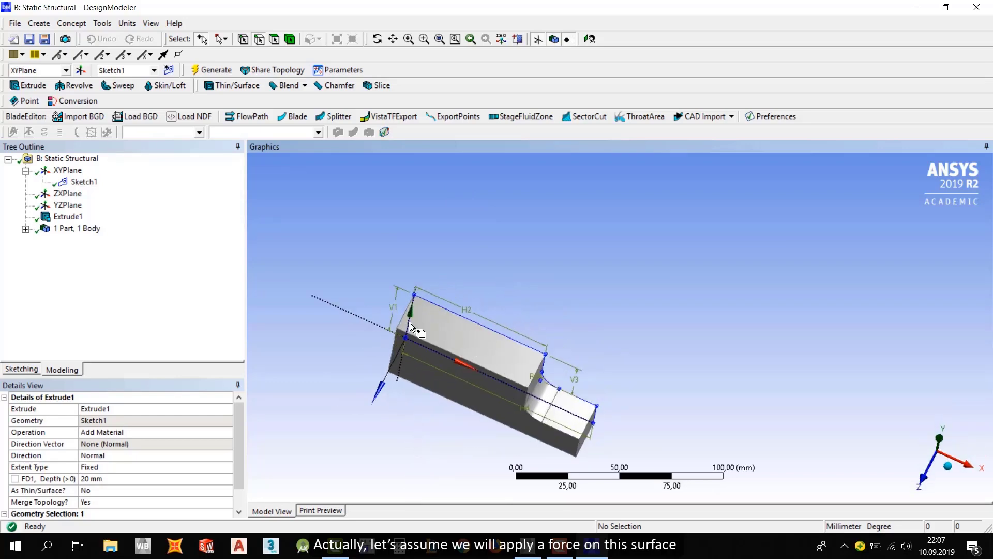
middle_click_drag(607, 361, 472, 365)
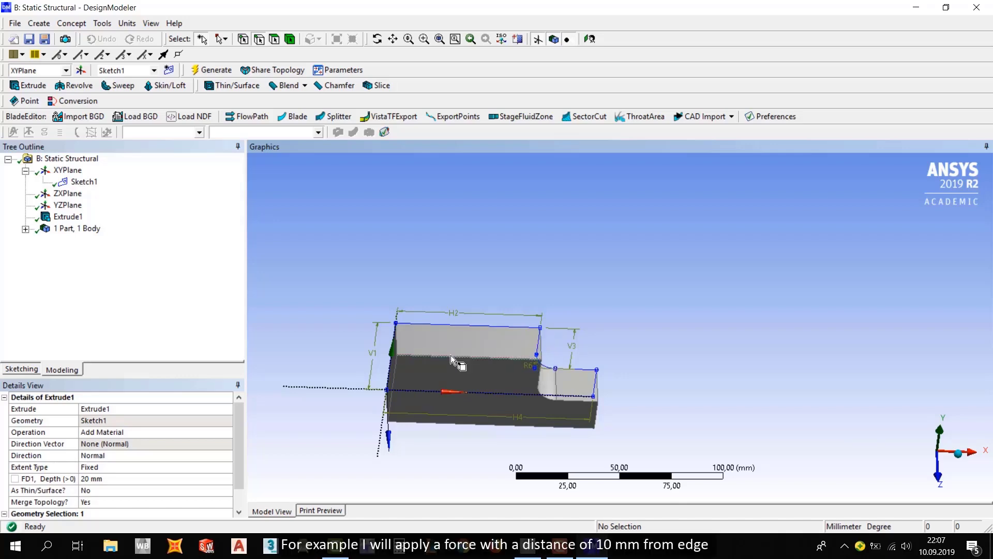
middle_click_drag(452, 355, 433, 316)
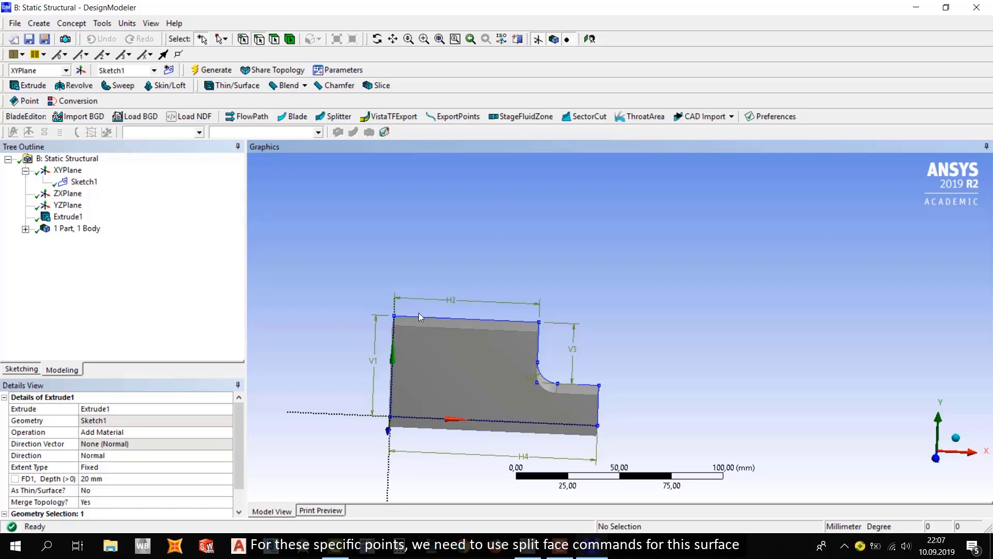
middle_click_drag(418, 313, 393, 354)
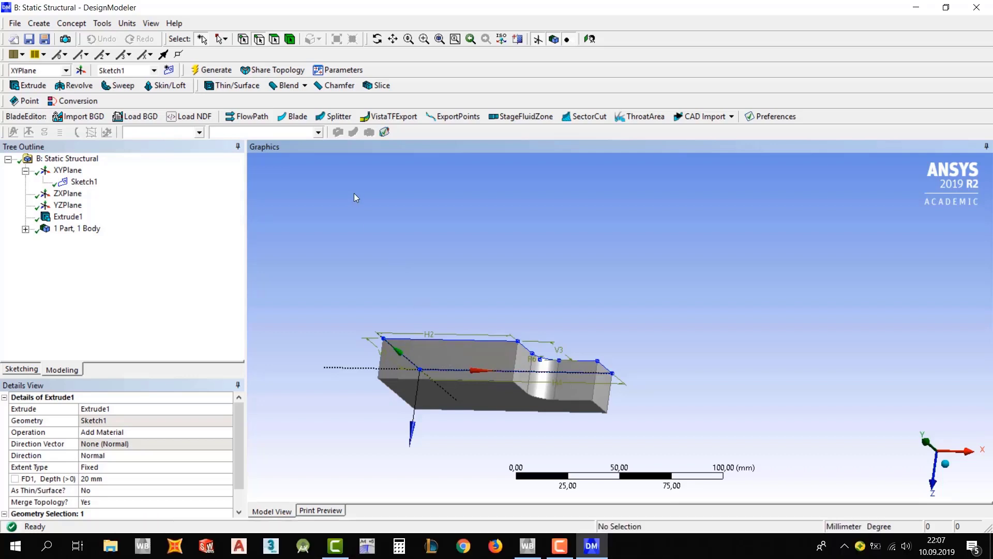
mouse_move(402, 371)
middle_mouse_down()
mouse_move(459, 353)
mouse_move(390, 359)
middle_mouse_up()
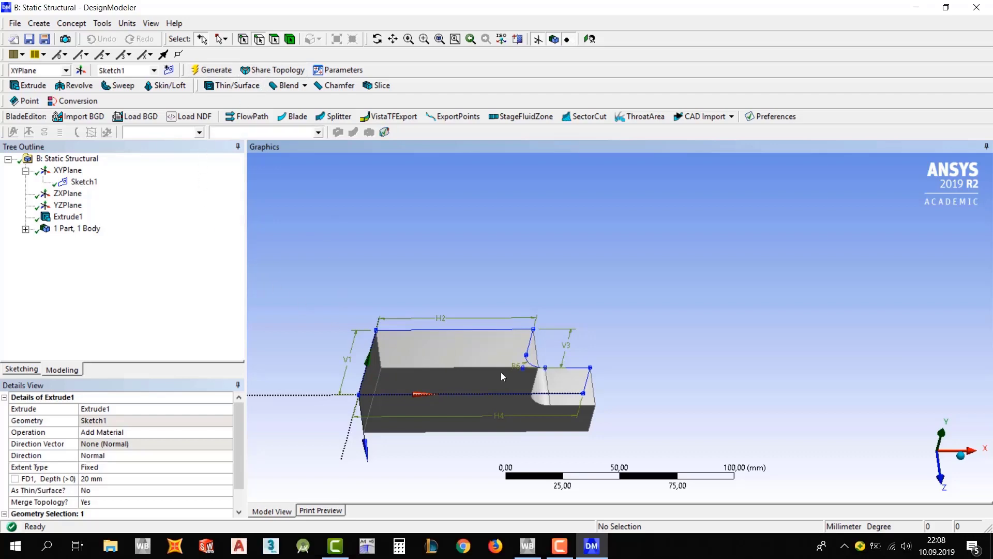
middle_click_drag(501, 371, 593, 414)
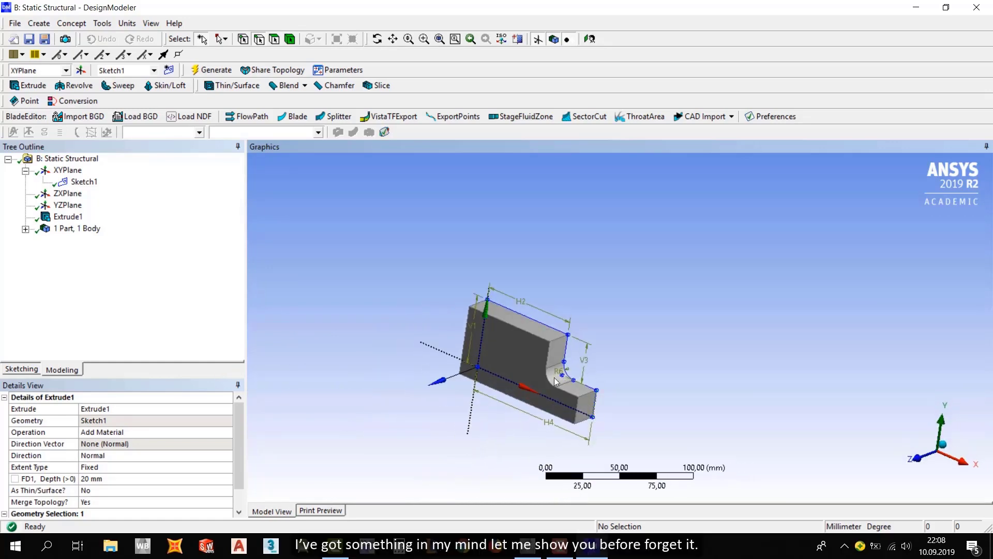
Step: Delete the Extrude1 feature from the model, keeping Sketch1
left_click(73, 217)
key("Delete")
key("Return")
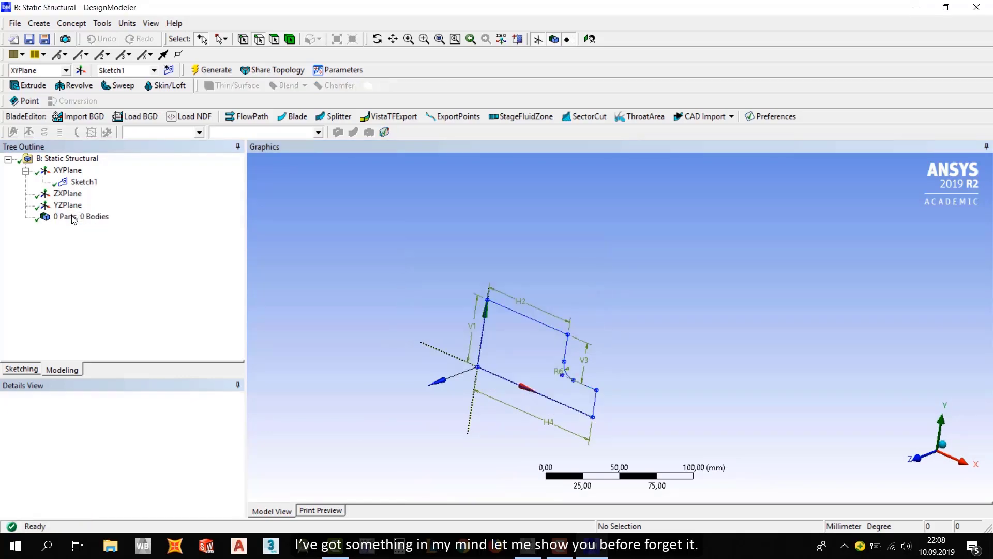
Step: Start a Surfaces From Sketches feature with Sketch1 as the base object and Add Material as the operation
left_click(103, 23)
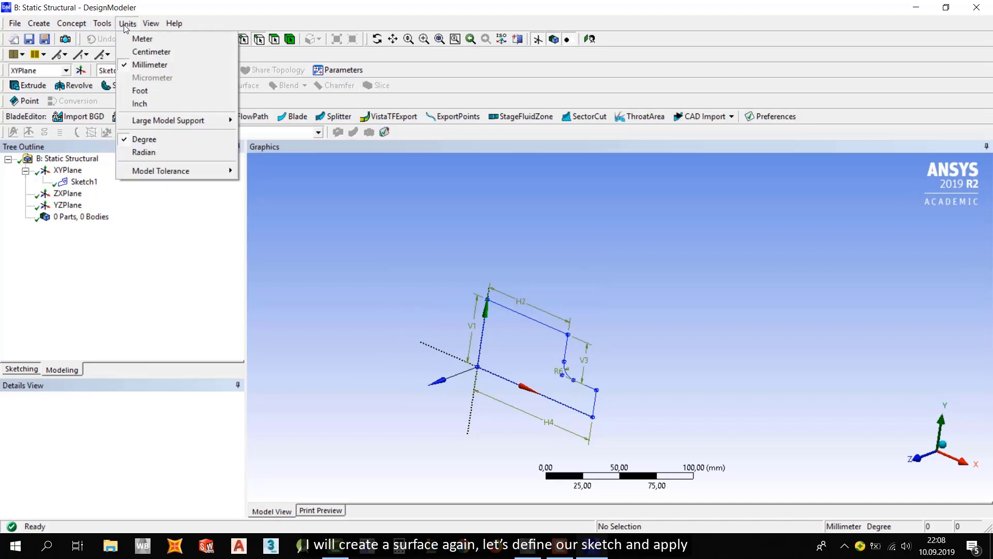
mouse_move(72, 23)
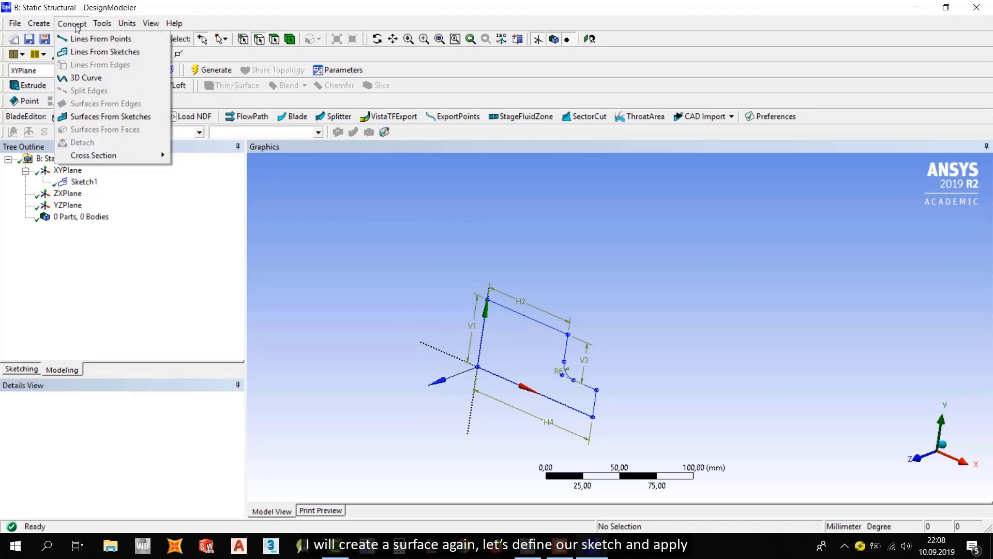
left_click(96, 122)
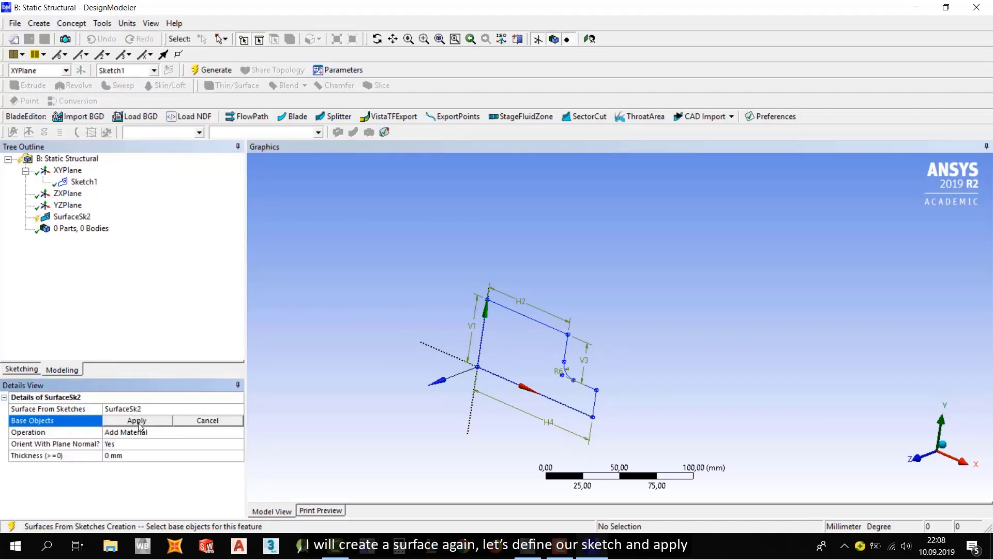
left_click(137, 421)
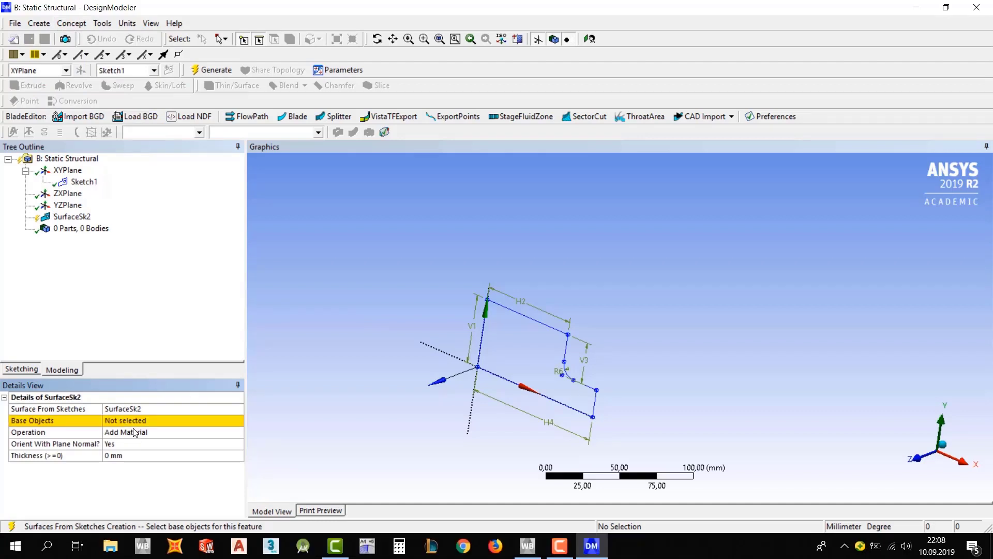
left_click(129, 420)
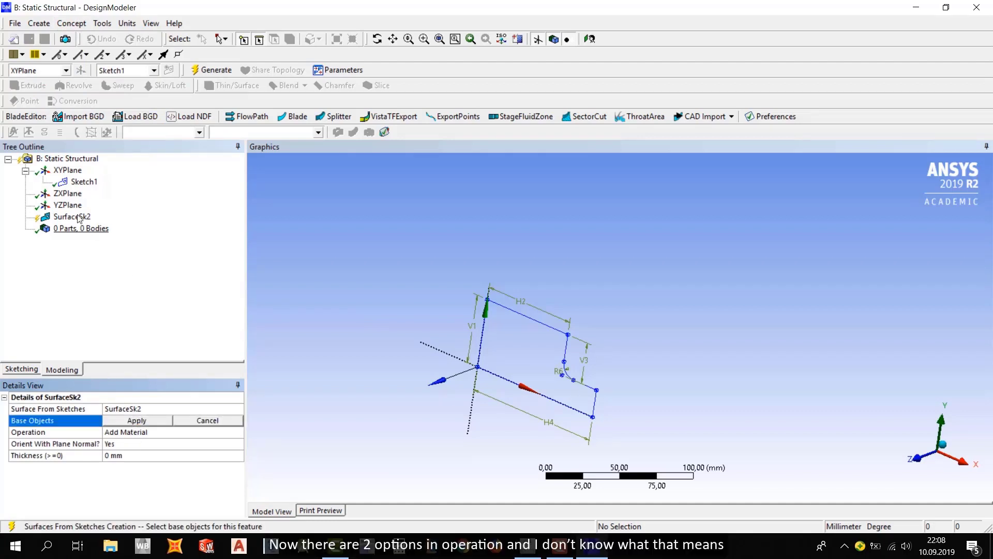
left_click(83, 181)
left_click(152, 421)
left_click(141, 434)
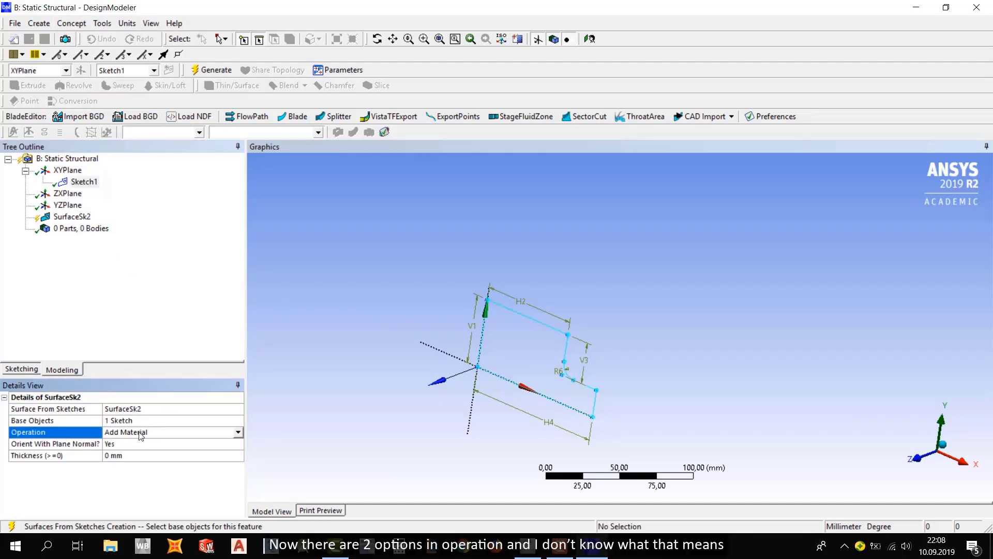
left_click(238, 432)
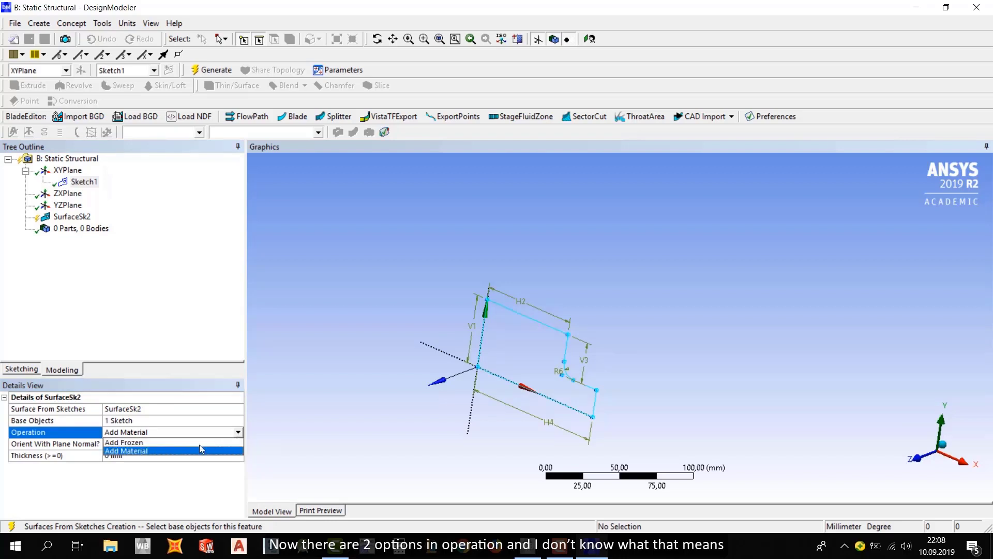
left_click(155, 451)
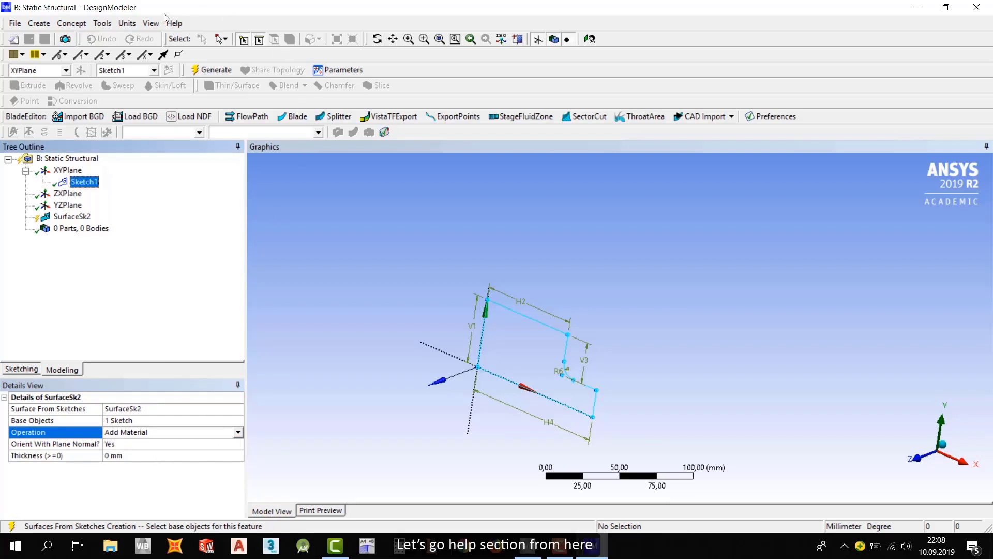
Step: Open the ANSYS DesignModeler Help in the browser and search the user's guide for "add frozen"
left_click(177, 23)
left_click(187, 34)
left_click(175, 23)
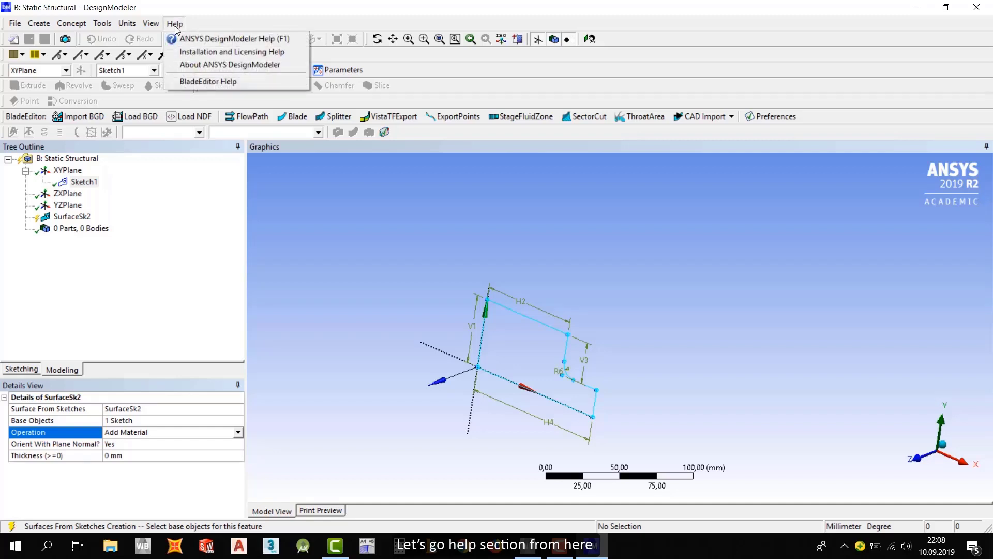
left_click(180, 39)
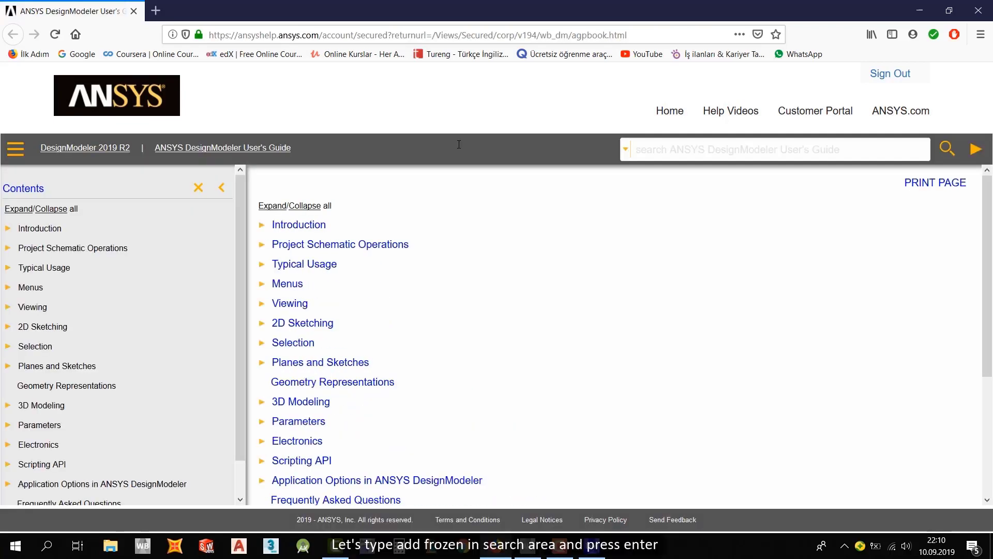
left_click(743, 147)
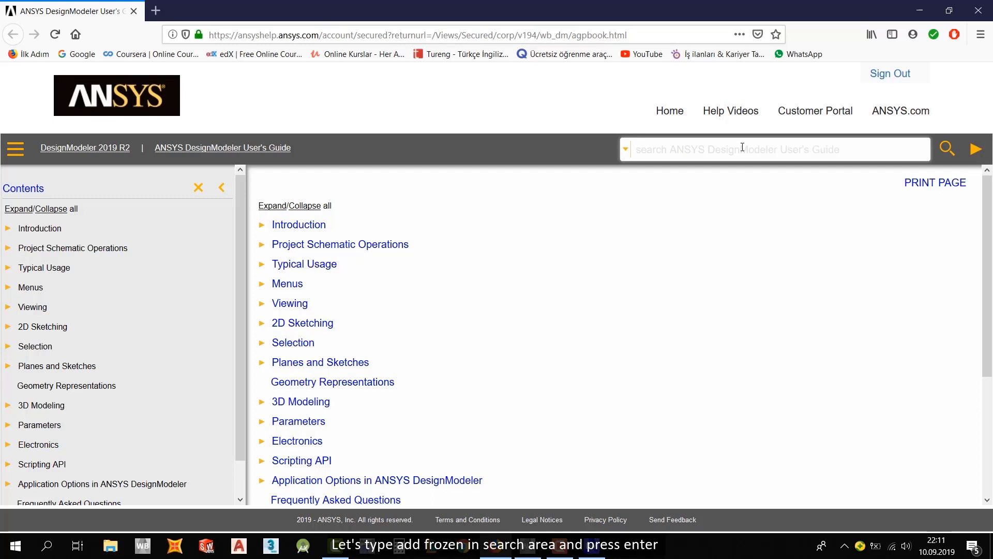
type("add frozen")
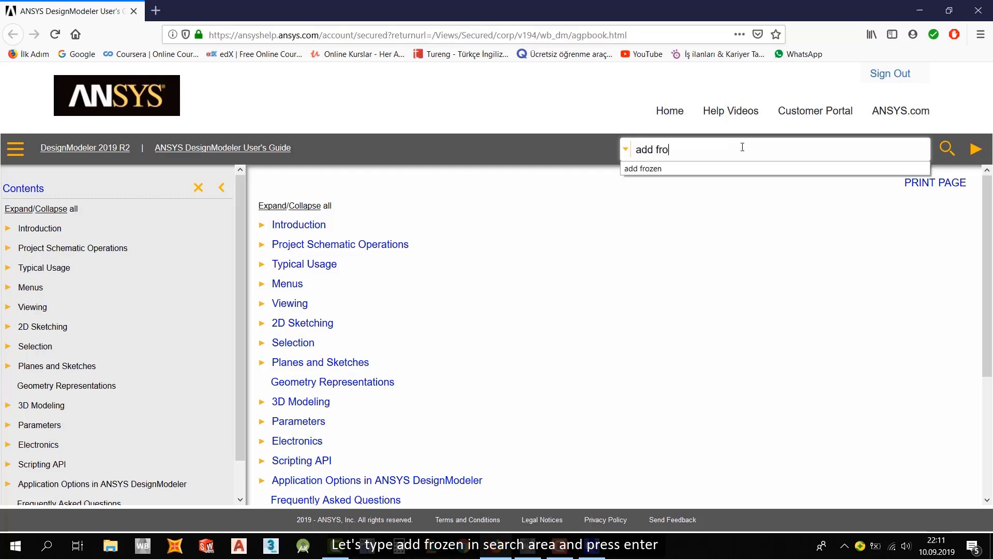
key("Return")
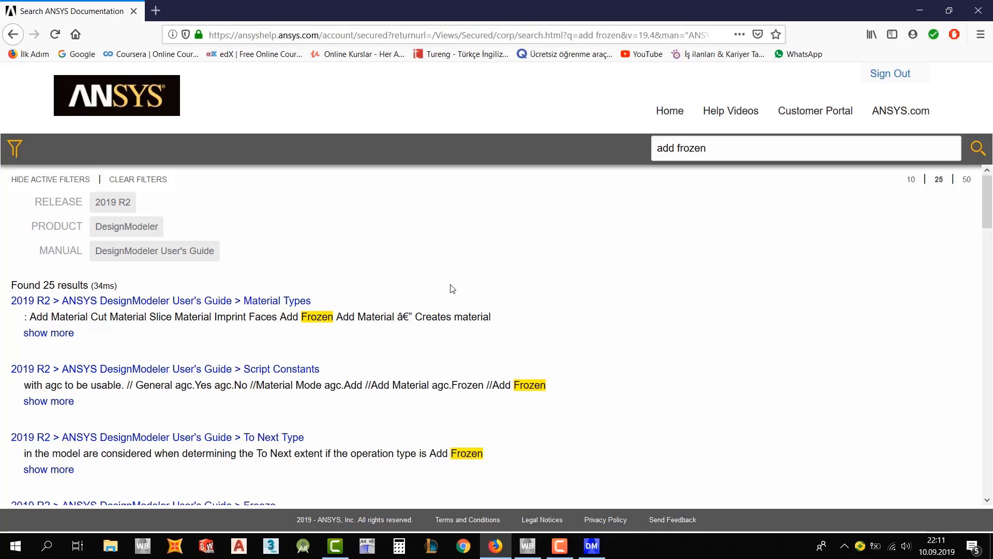
Step: Open the Material Types article from the search results and find its Add Material description
scroll(238, 285, "down", 4)
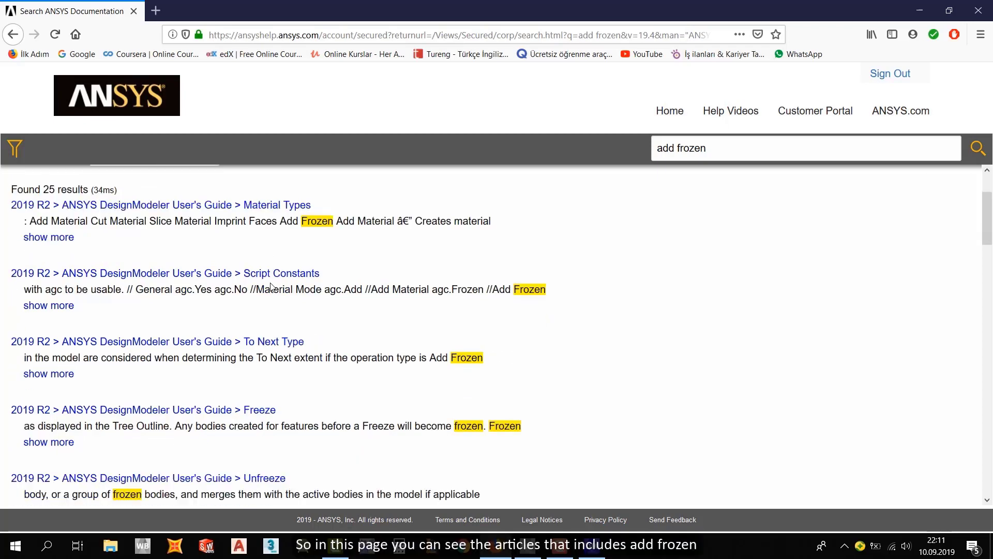
scroll(52, 256, "up", 4)
scroll(103, 269, "down", 1)
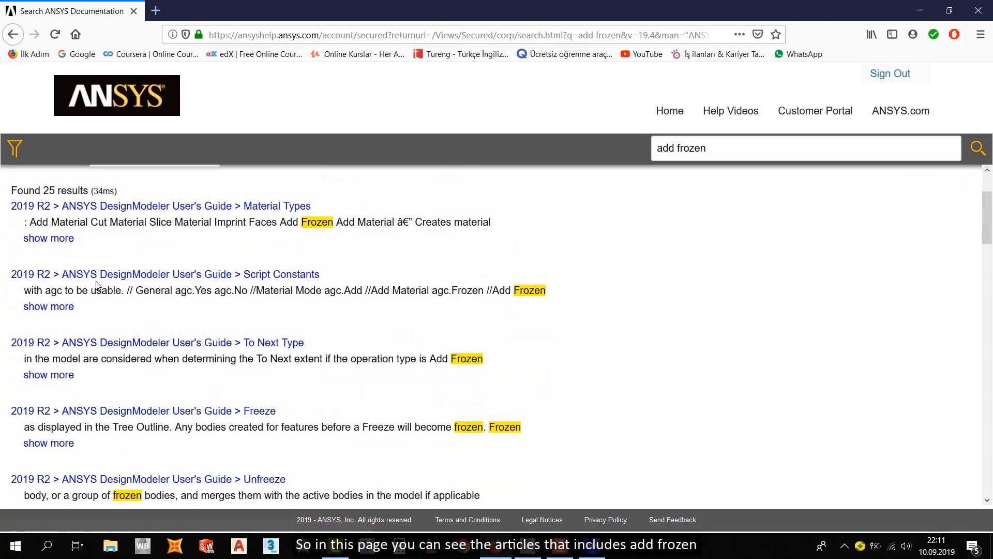
scroll(181, 286, "up", 1)
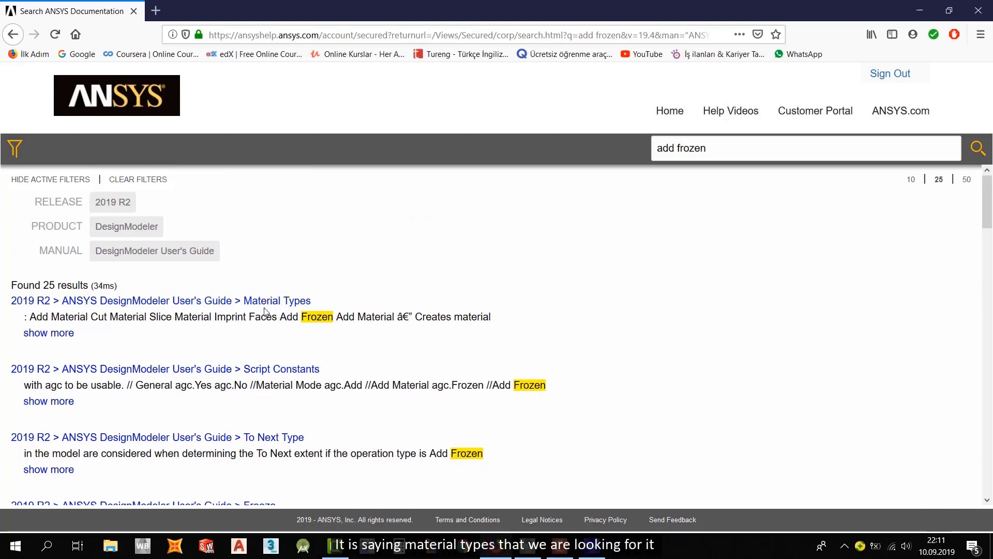
left_click(296, 309)
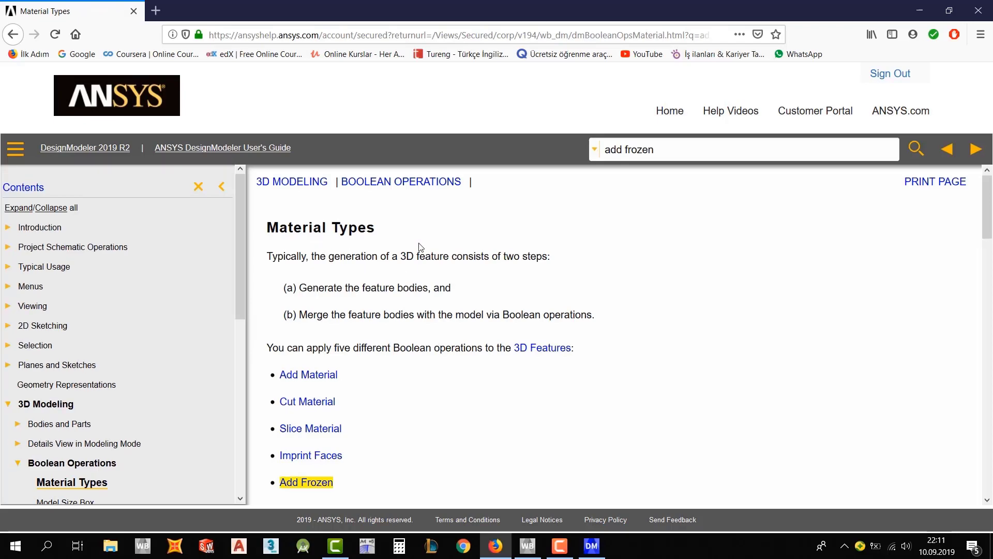
scroll(421, 247, "down", 4)
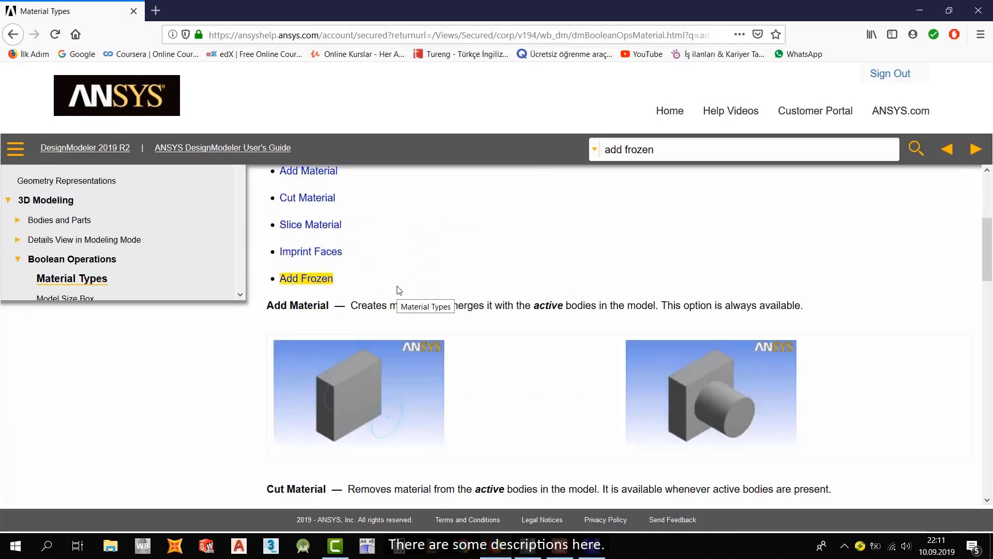
scroll(408, 313, "down", 1)
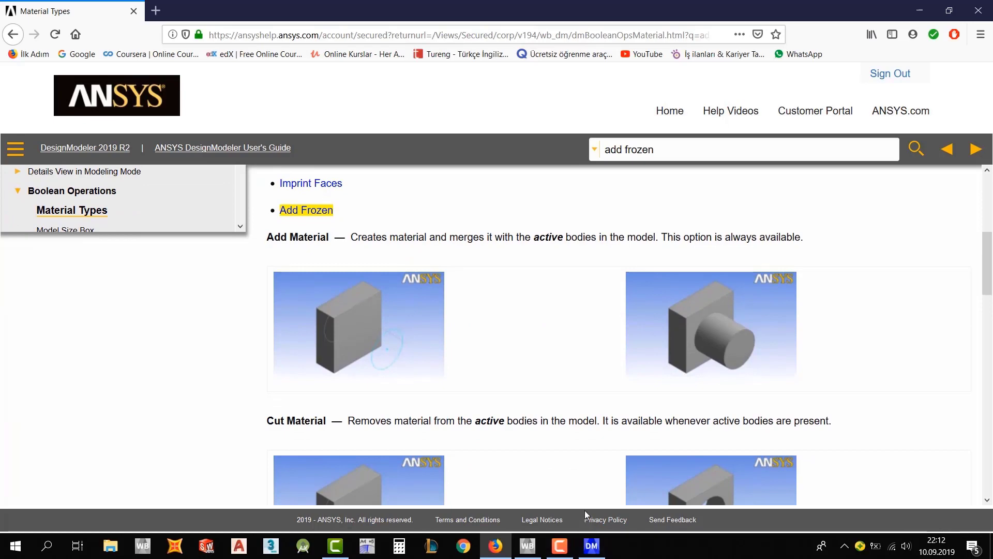
Step: Switch to DesignModeler to check the operation options of the new surface feature, and return to the help article in the browser
left_click(592, 545)
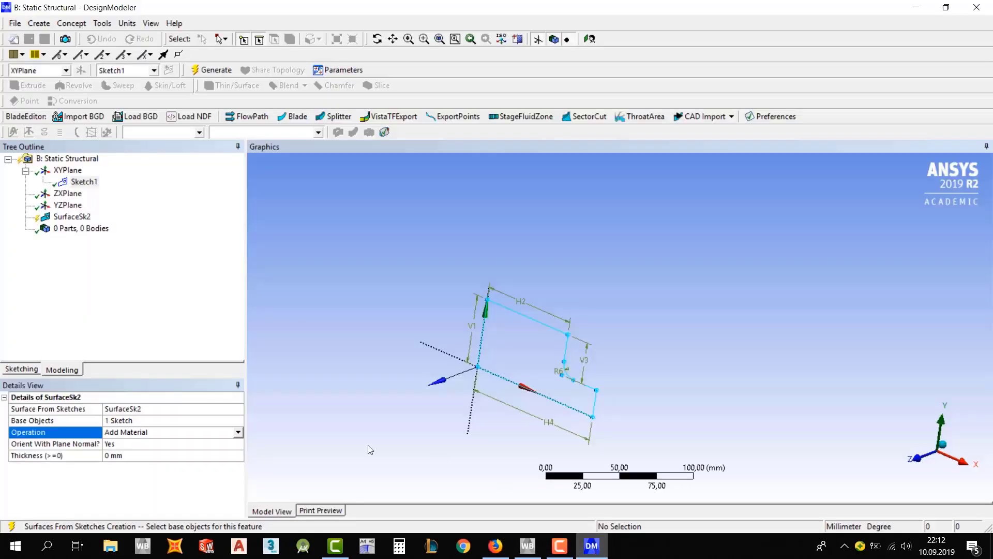
left_click(238, 432)
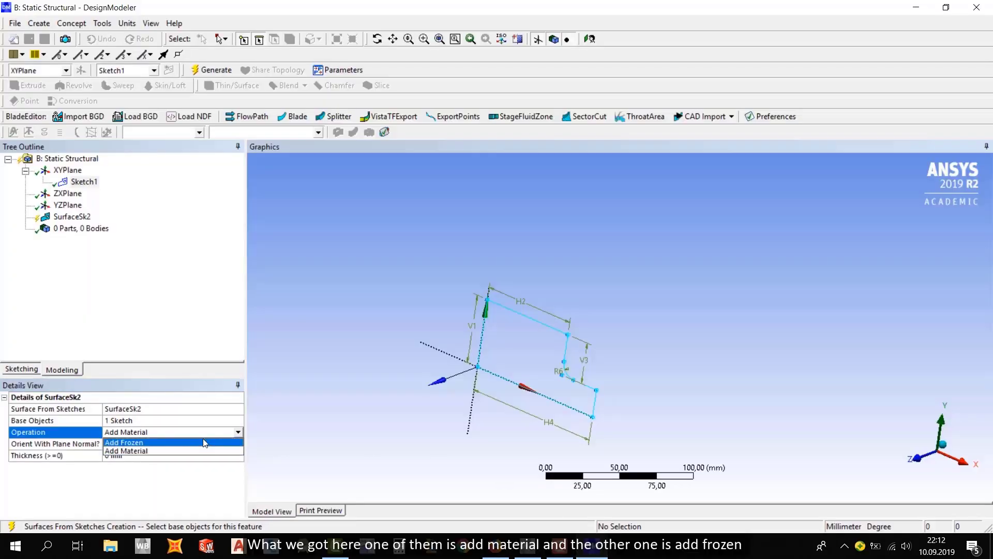
left_click(594, 547)
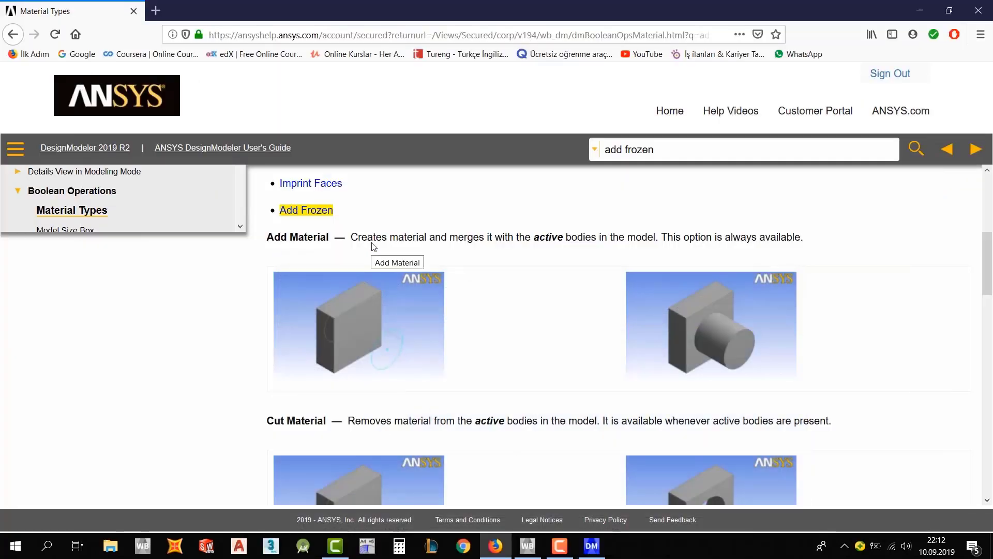
Step: Read the Add Material description in the Material Types article, including the sentence on its availability
left_click_drag(351, 238, 491, 252)
left_click(490, 252)
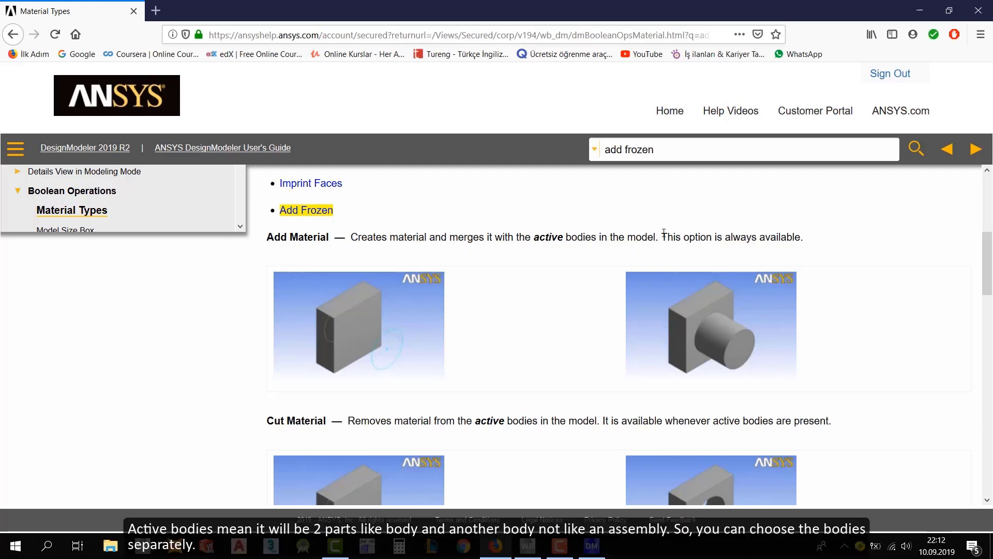
left_click_drag(664, 233, 805, 236)
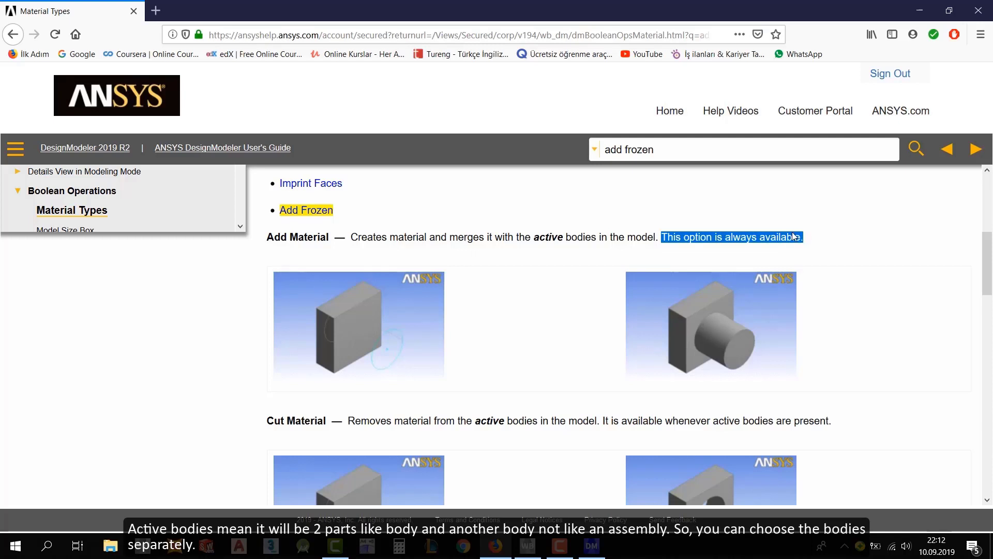
left_click(668, 237)
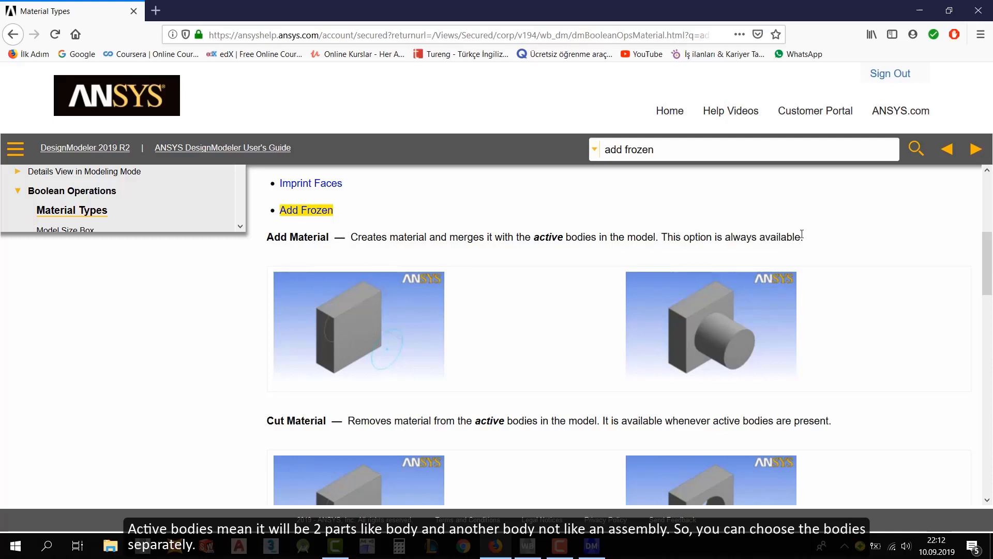
mouse_move(804, 237)
left_mouse_down()
mouse_move(636, 238)
mouse_move(806, 234)
left_mouse_up()
left_click(663, 237)
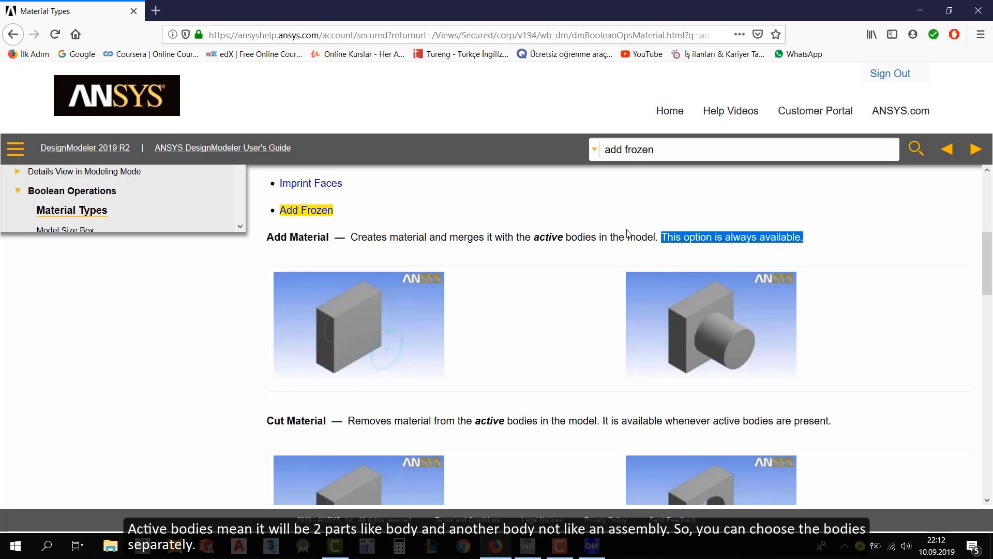
left_click(628, 231)
Step: Read the Add Frozen description in the Material Types article and examine its example images
scroll(541, 280, "down", 5)
scroll(492, 298, "down", 2)
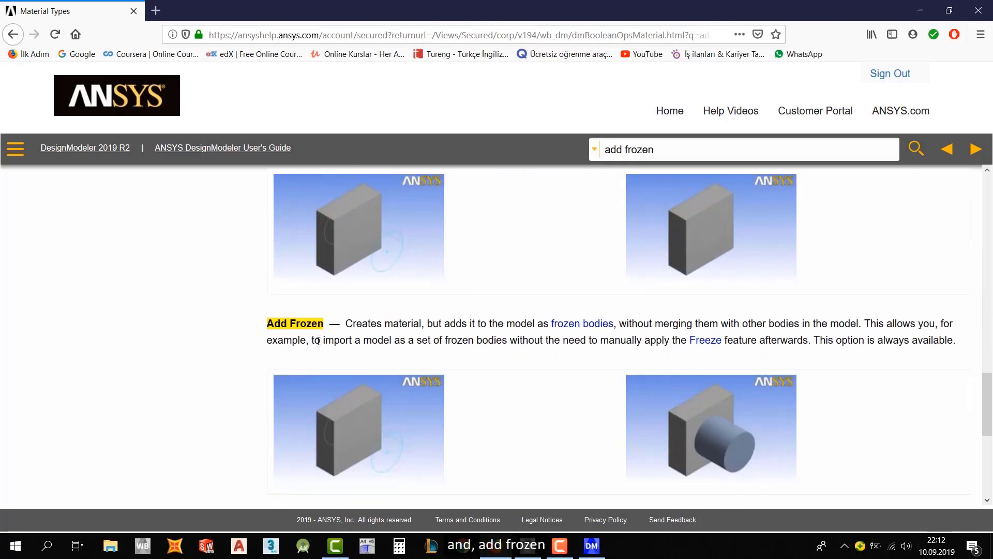
scroll(312, 342, "down", 1)
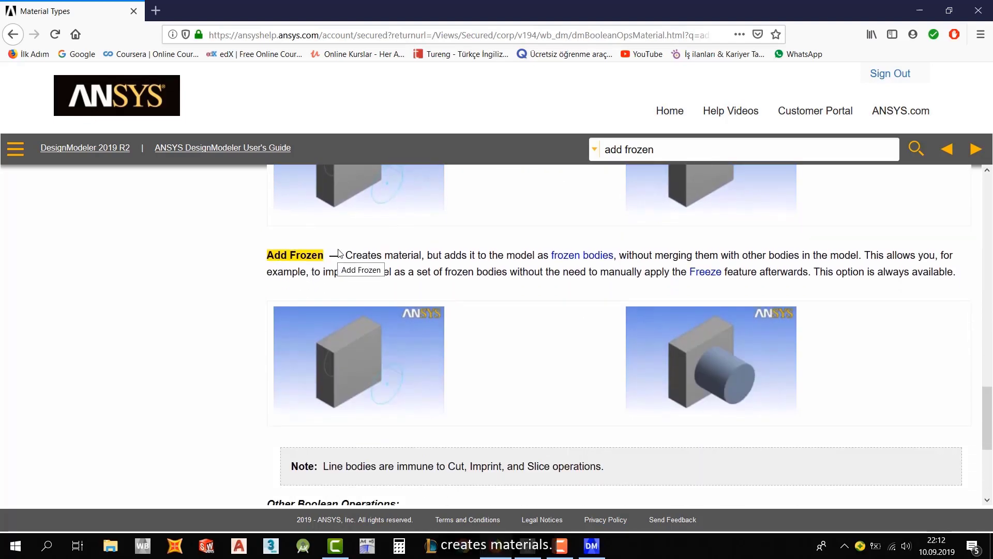
left_click_drag(349, 255, 408, 255)
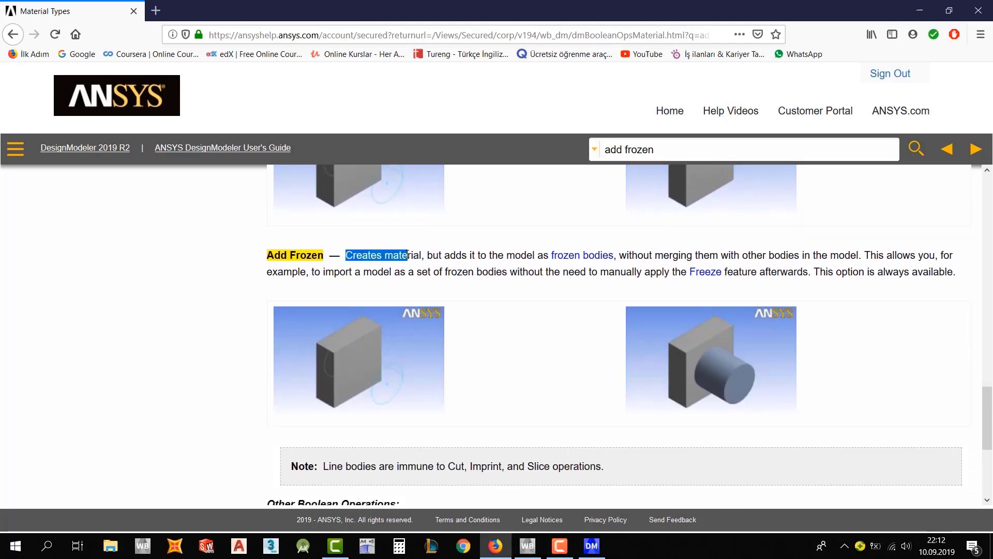
left_click(454, 257)
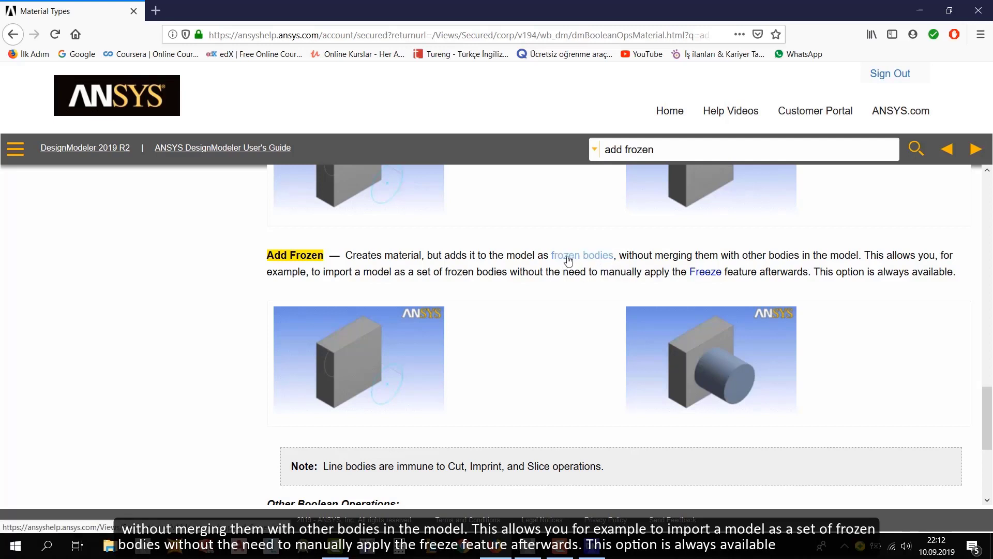
left_click_drag(670, 255, 963, 270)
left_click(907, 298)
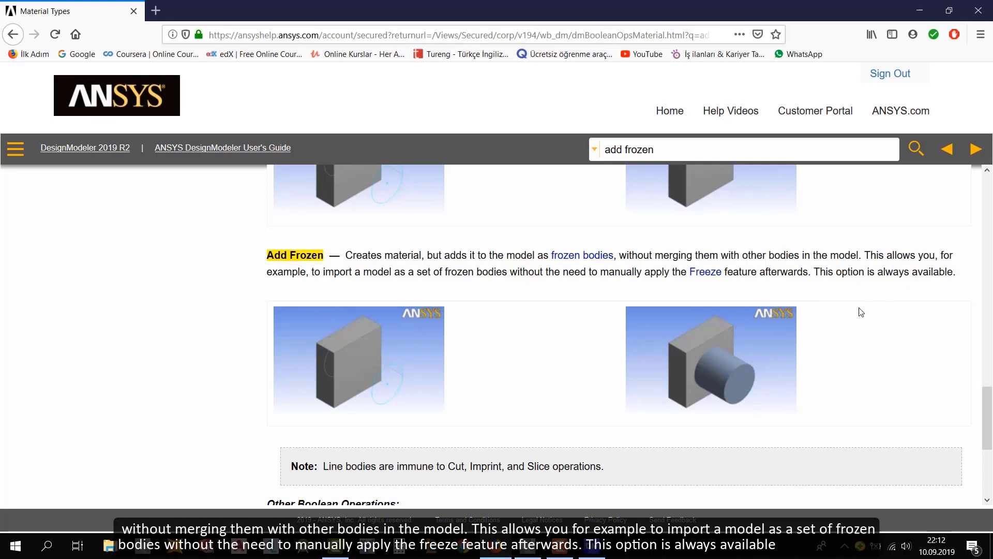
scroll(383, 403, "down", 1)
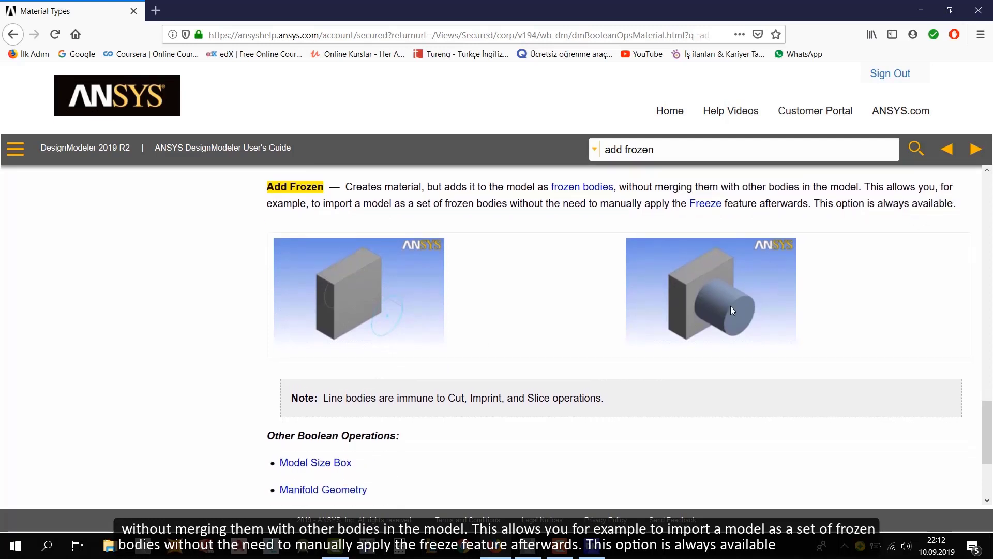
Step: Go back to the start of the Material Types article and minimize the browser to return to DesignModeler
scroll(524, 332, "up", 1)
scroll(524, 333, "up", 12)
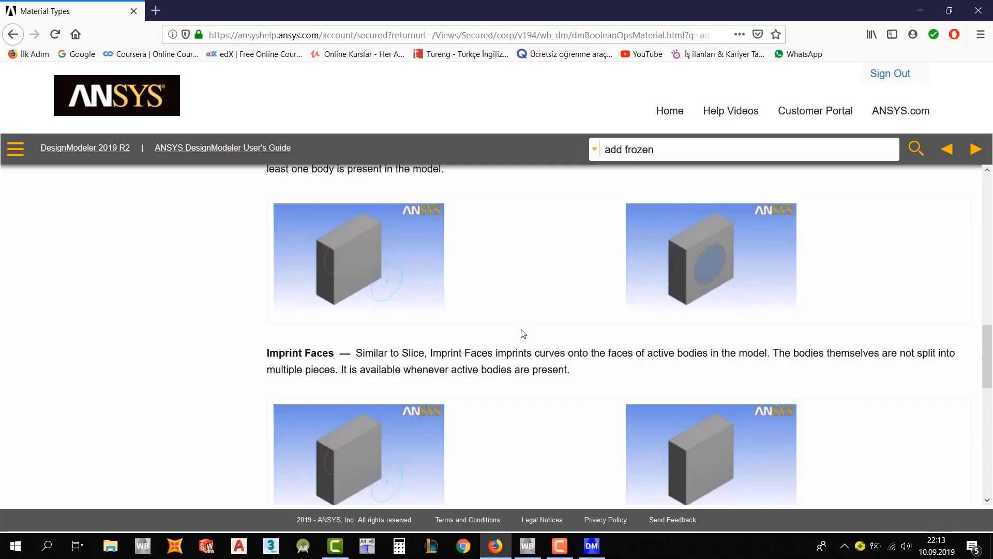
scroll(524, 333, "up", 3)
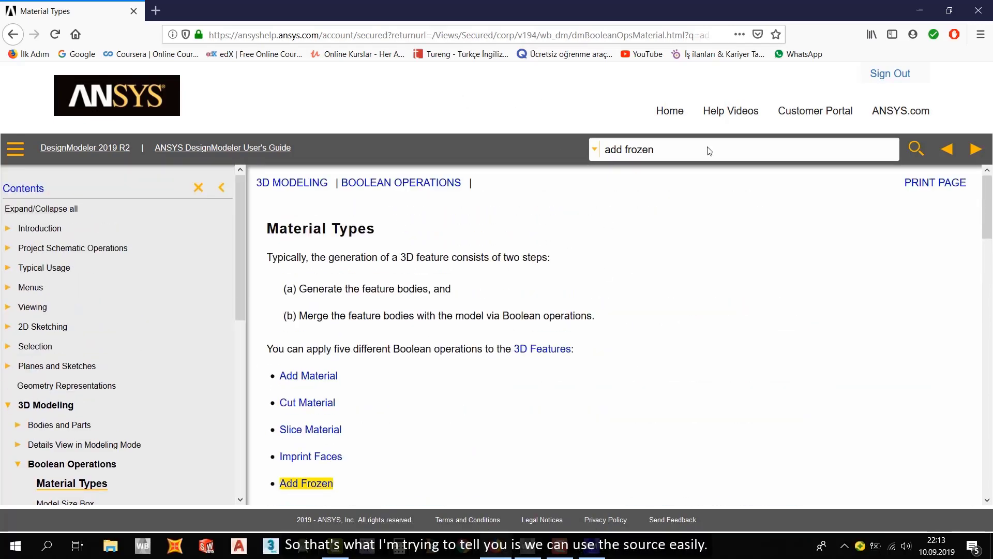
left_click(920, 11)
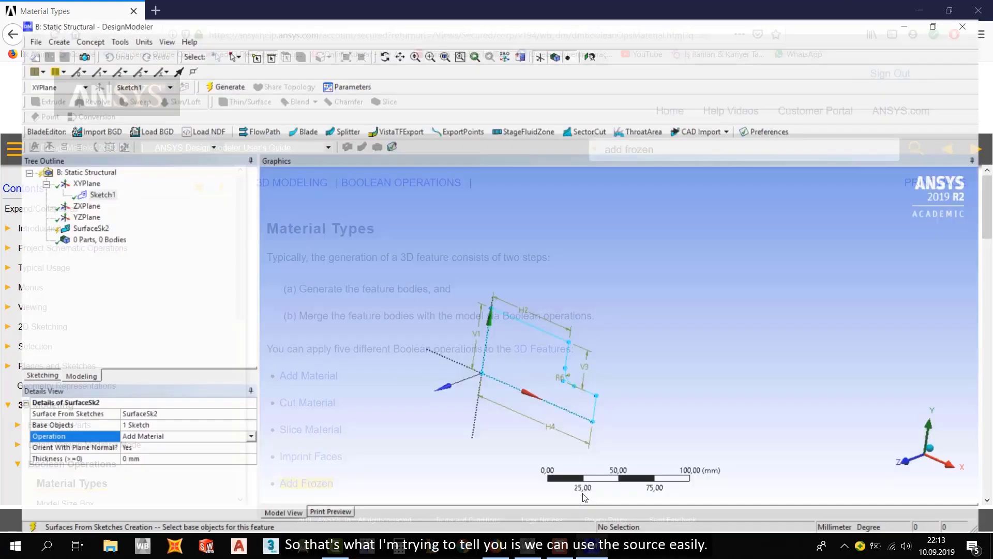
Step: Generate the surface feature from Sketch1 with the Add Material operation
left_click(495, 546)
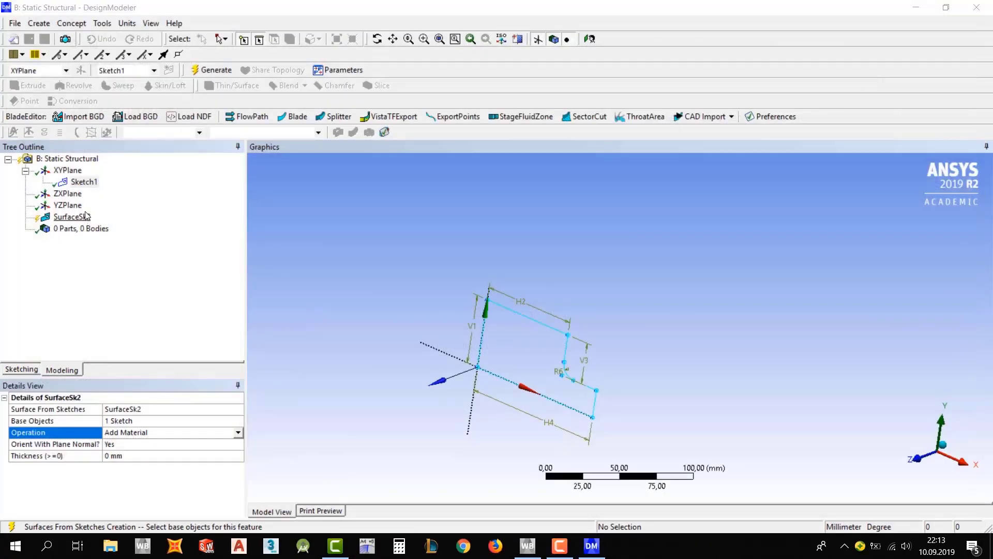
left_click(222, 75)
mouse_move(475, 273)
middle_mouse_down()
mouse_move(428, 279)
mouse_move(487, 242)
mouse_move(616, 299)
mouse_move(480, 333)
middle_mouse_up()
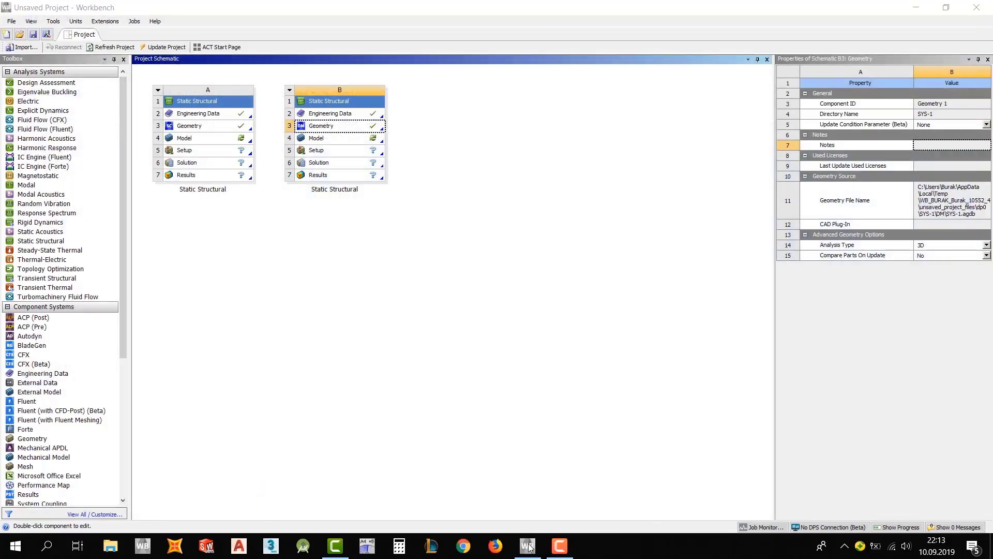
Step: Switch to Workbench and add a third Static Structural system beside the two existing systems in the project schematic
left_click(332, 274)
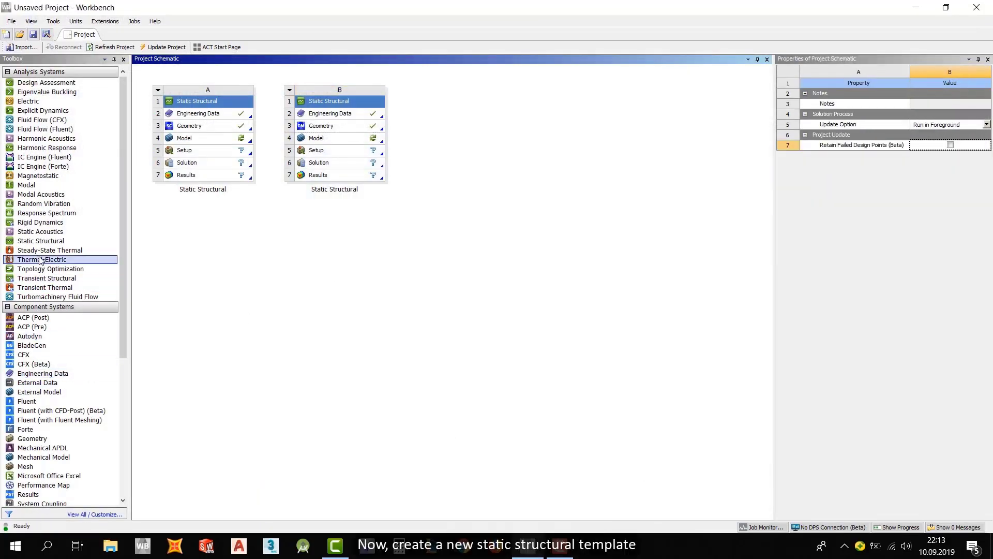
left_click_drag(41, 240, 239, 137)
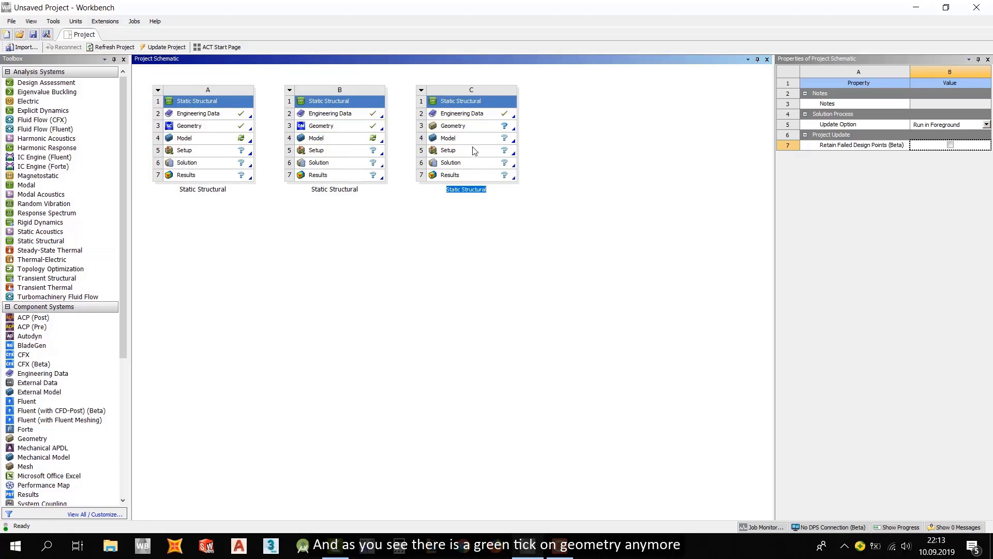
left_click(472, 116)
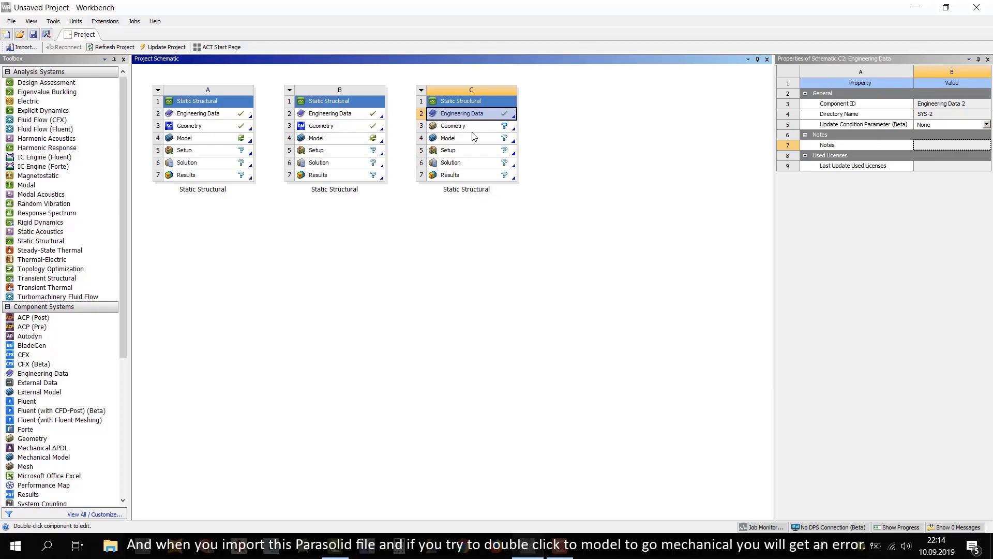
left_click(323, 139)
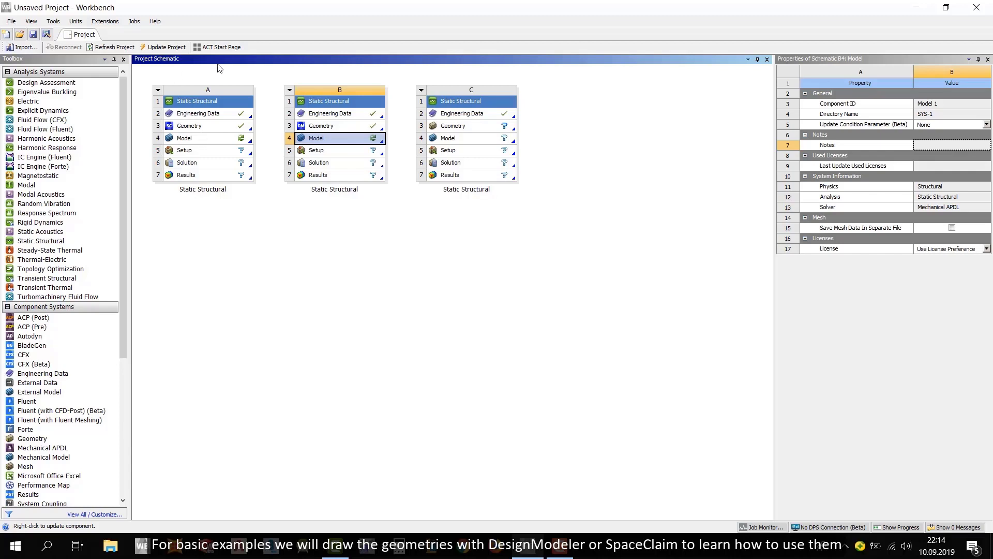
Step: Import the Parasolid file Part1.x_t from the desktop into the Geometry cell of system C
right_click(454, 127)
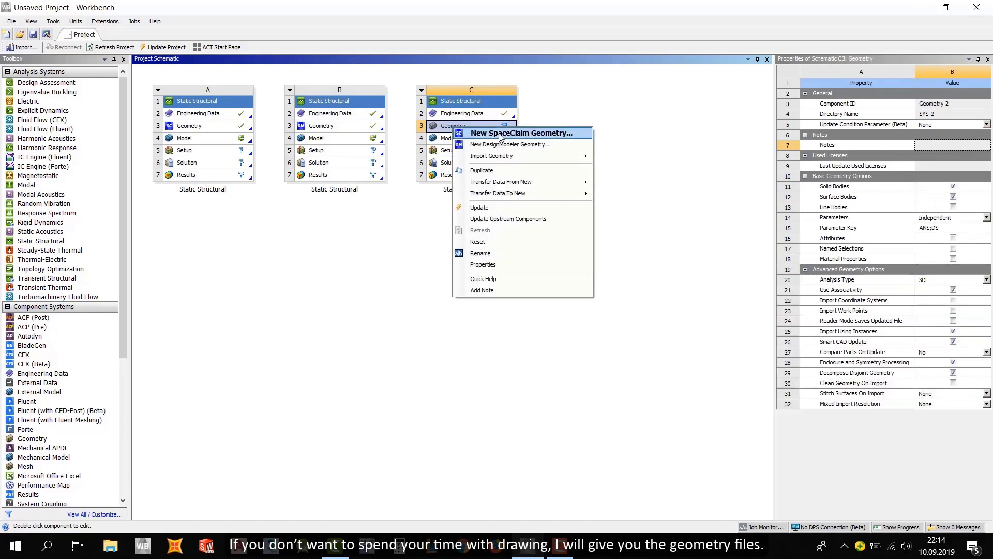
mouse_move(538, 156)
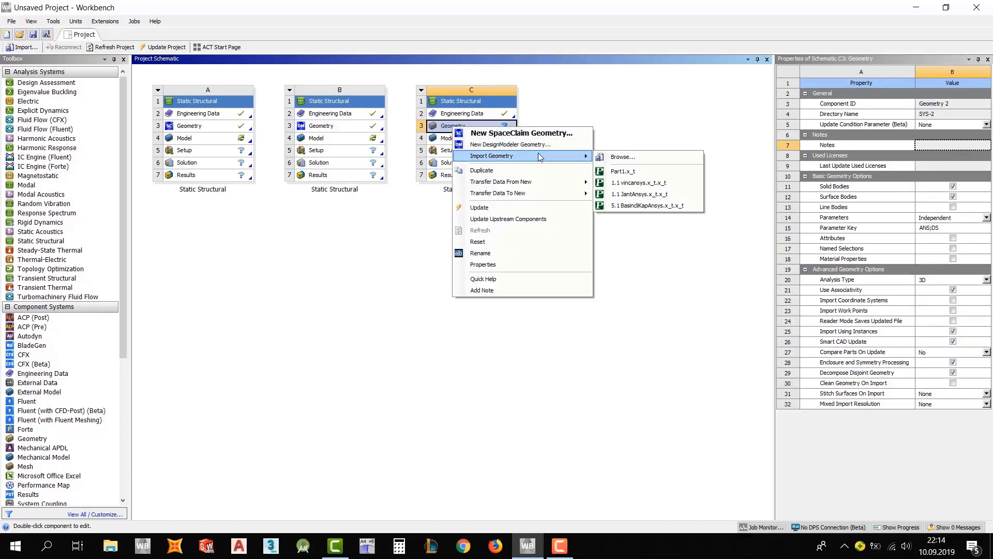
left_click(617, 159)
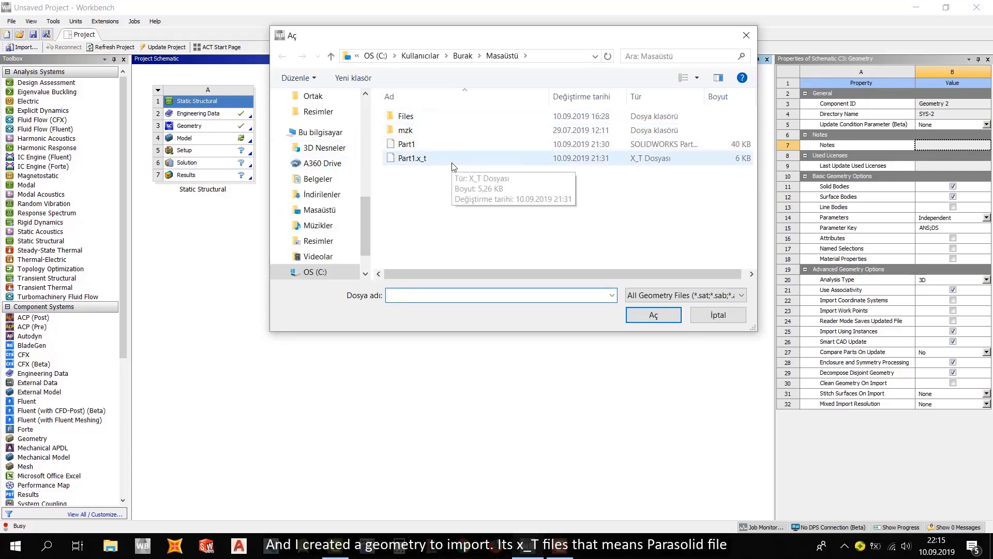
left_click(650, 160)
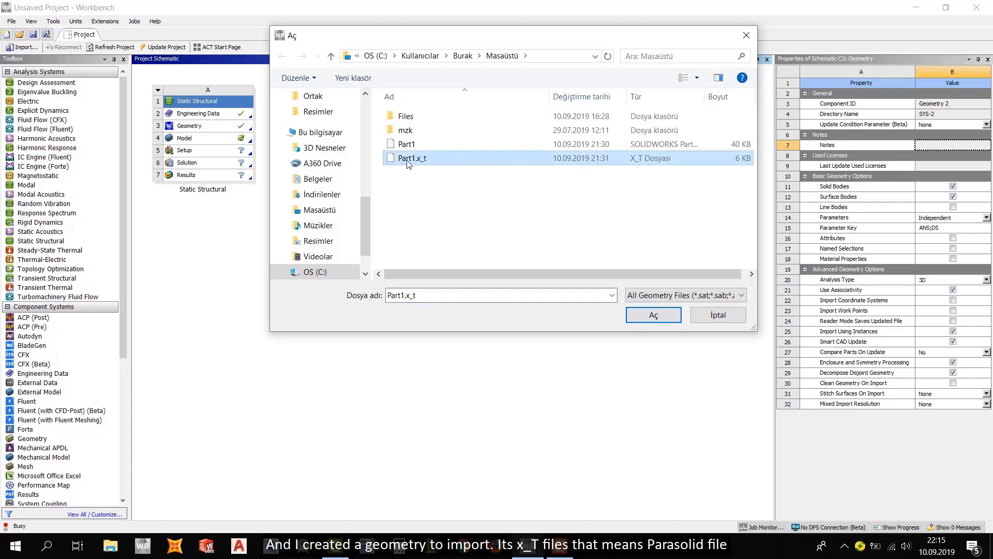
double_click(409, 159)
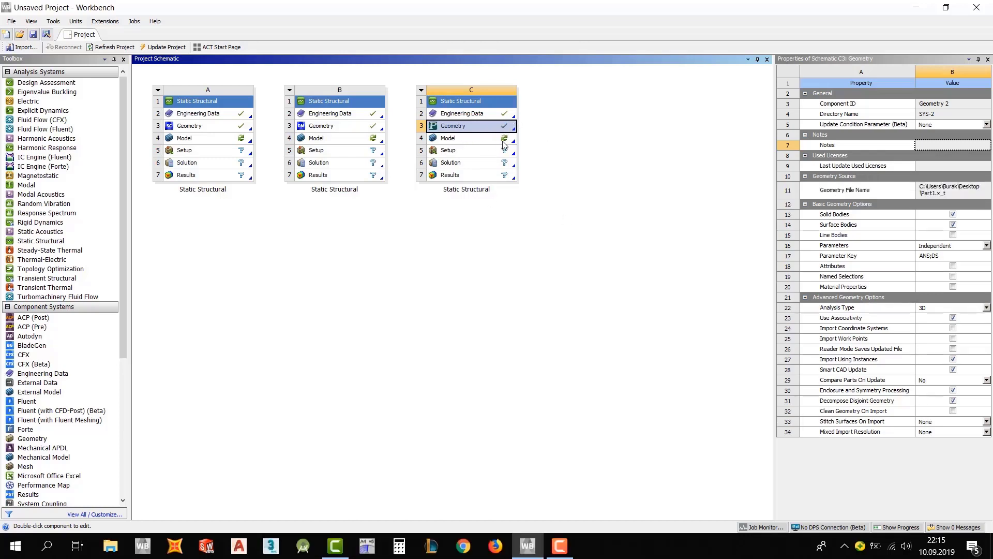
Step: Try to open the Model of system C in Mechanical with the directly imported Parasolid geometry, and dismiss the error dialogs
double_click(448, 138)
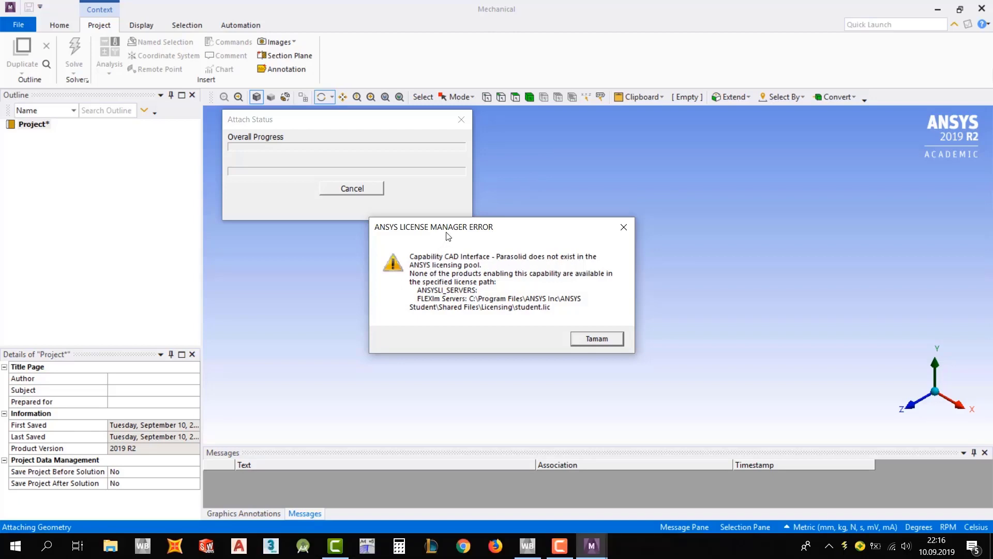
left_click_drag(491, 227, 683, 183)
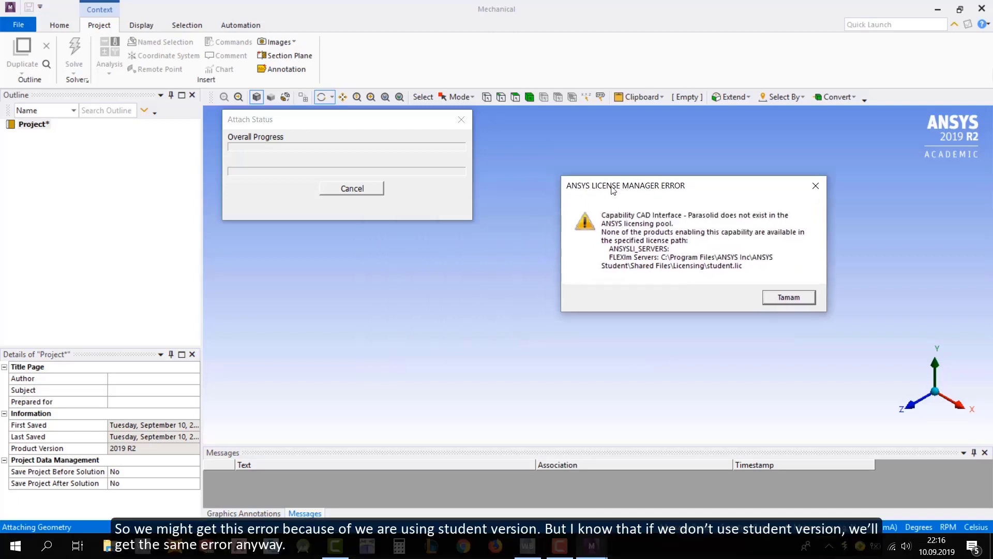
left_click_drag(611, 188, 529, 175)
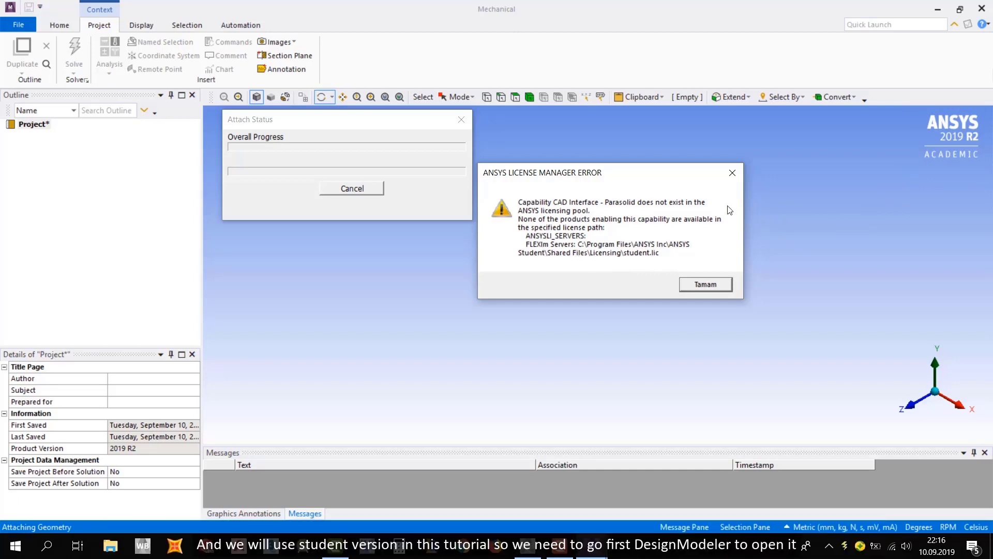
left_click_drag(608, 177, 650, 159)
left_click_drag(356, 116, 340, 136)
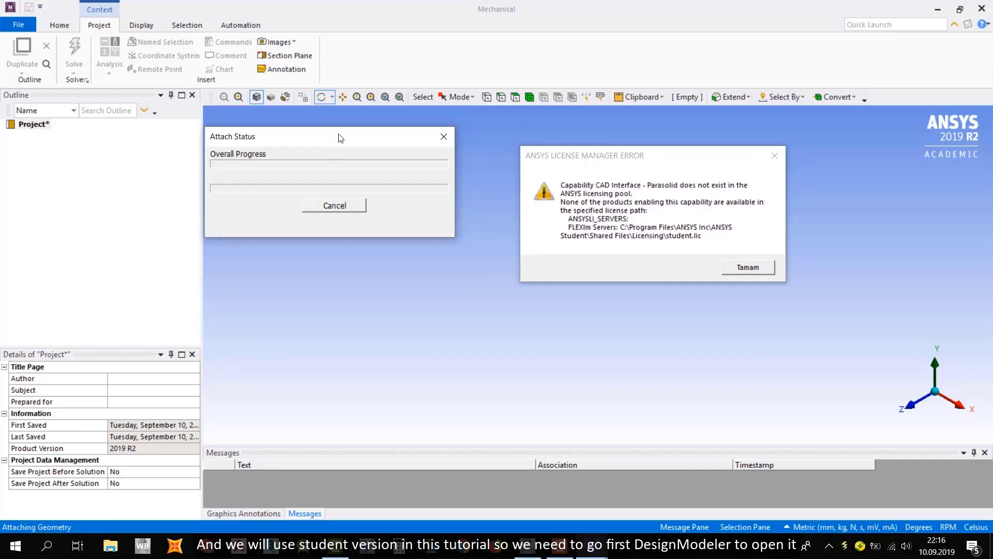
left_click_drag(576, 165, 515, 149)
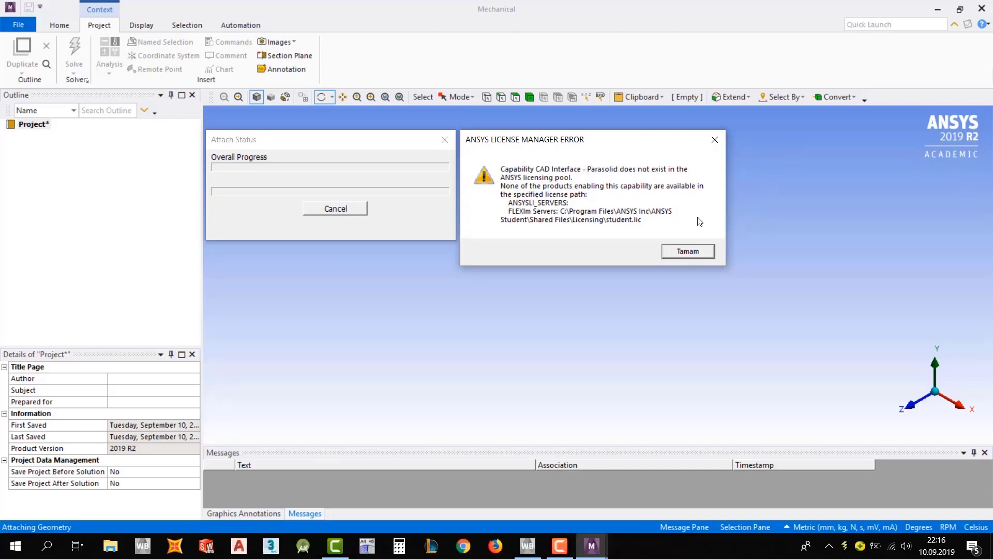
left_click(686, 252)
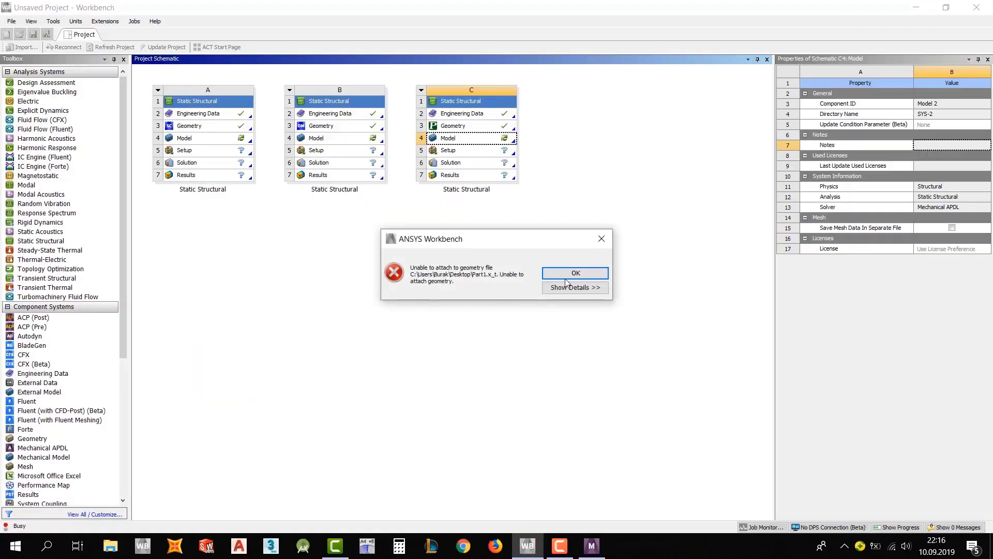
left_click(601, 242)
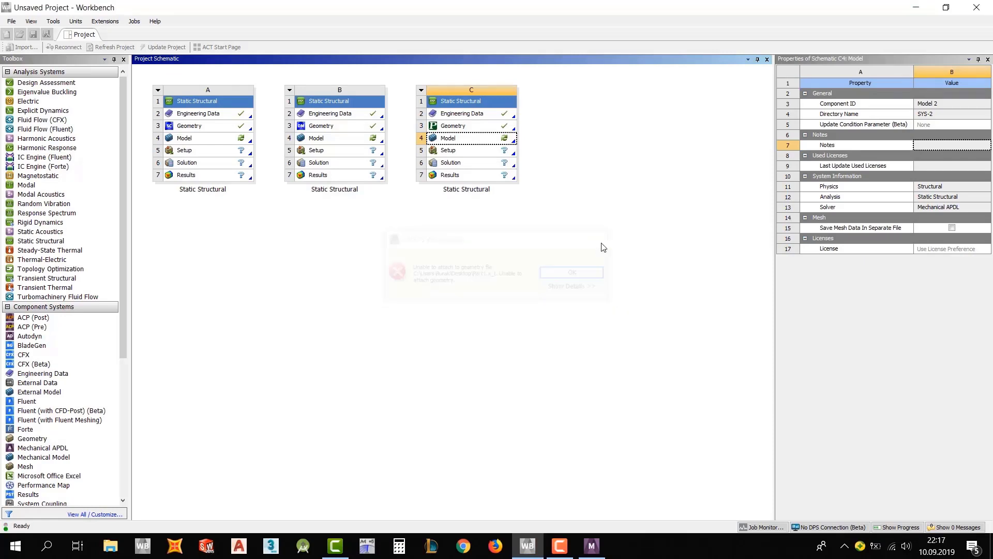
Step: Delete Static Structural system C with its unshared data from the project schematic
left_click(421, 91)
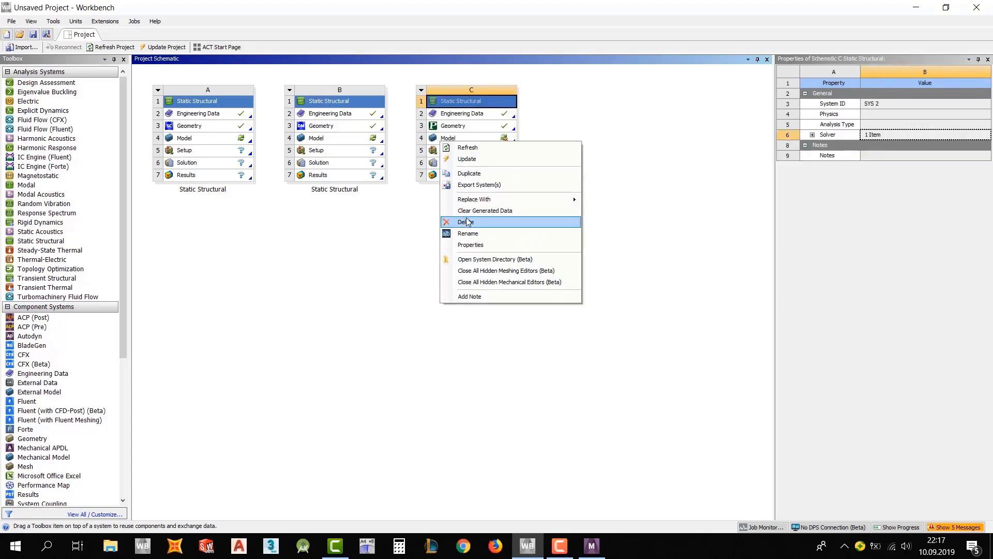
left_click(468, 221)
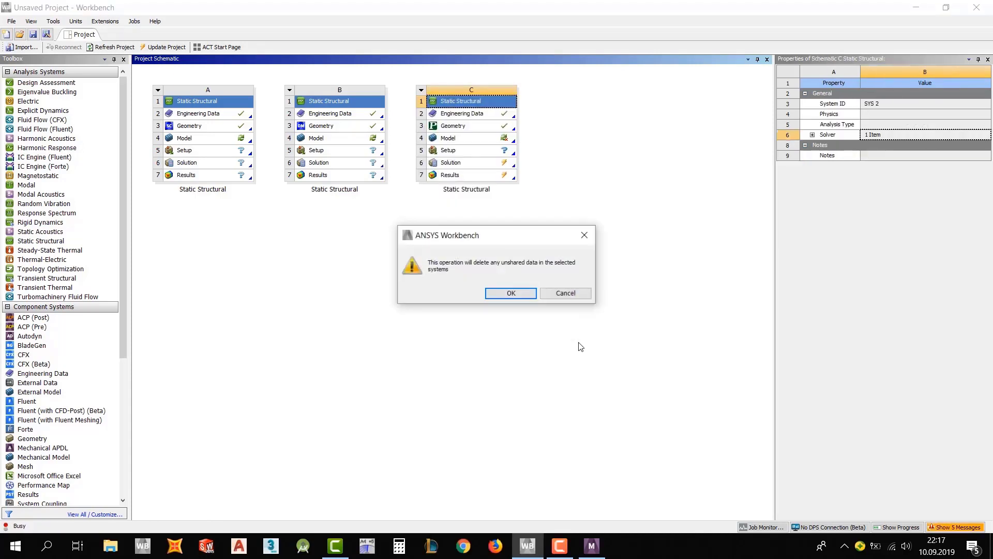
left_click(506, 293)
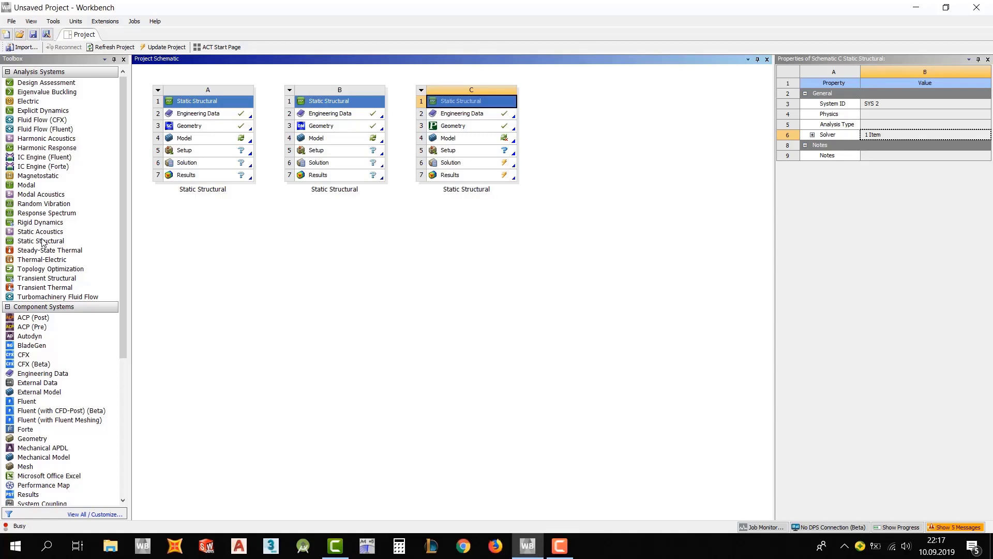
Step: Add a new Static Structural system in place of the deleted one and import Part1.x_t as its geometry
left_click_drag(43, 243, 457, 127)
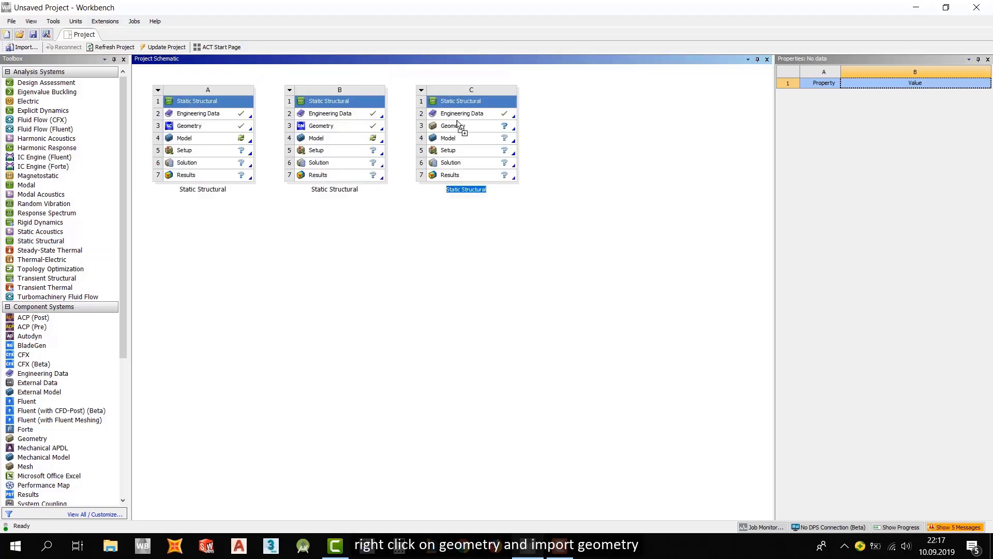
right_click(458, 128)
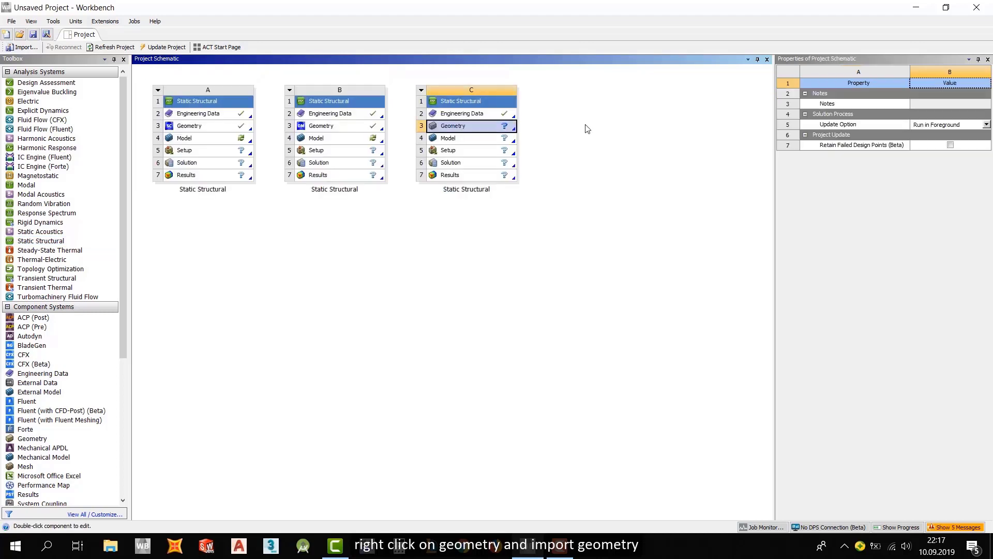
mouse_move(558, 158)
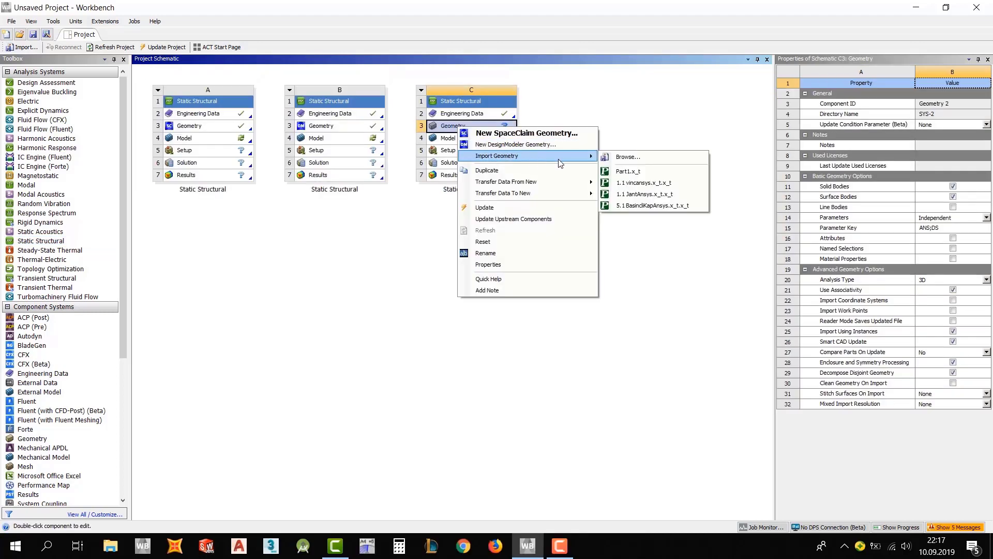
left_click(636, 156)
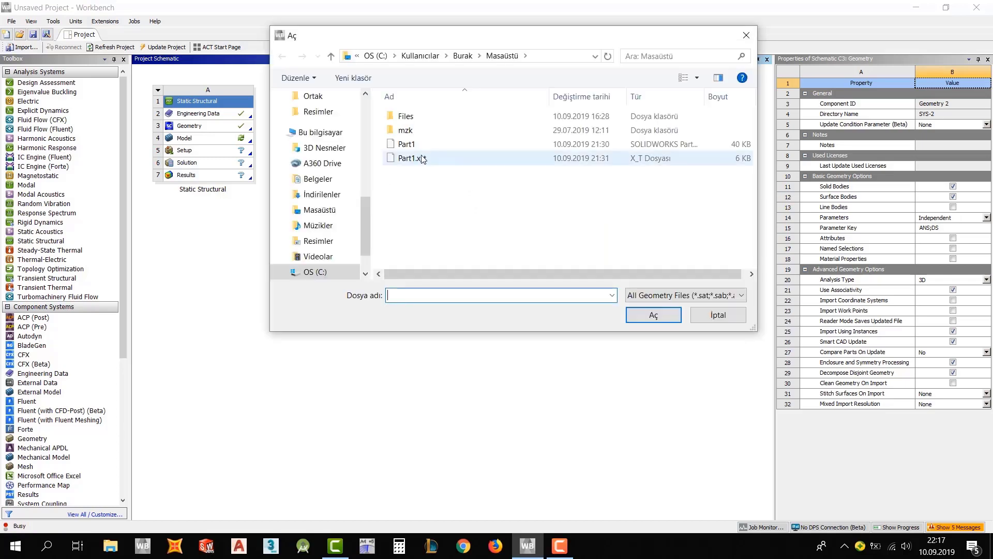
left_click(417, 161)
double_click(417, 161)
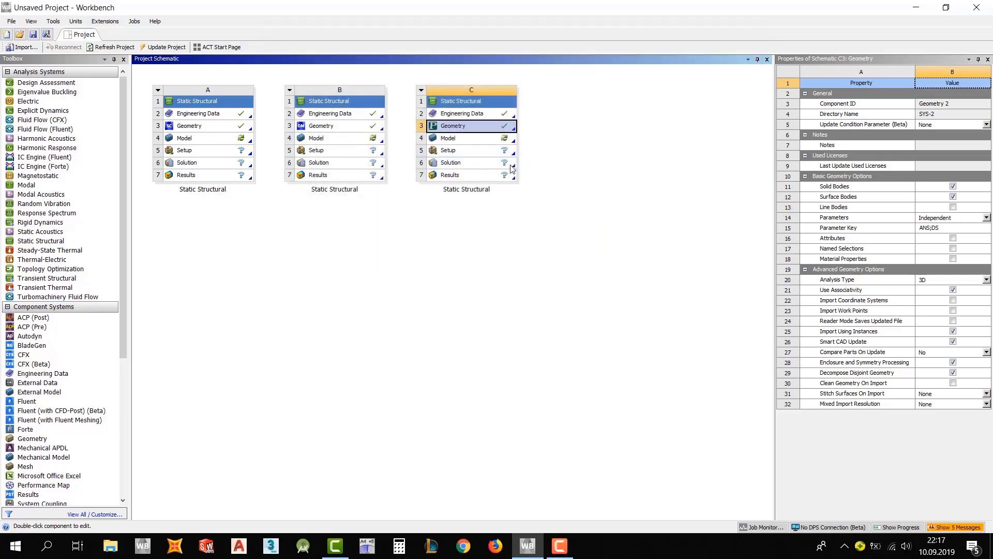
Step: Open the geometry of system C in DesignModeler and generate the Import1 feature
right_click(457, 126)
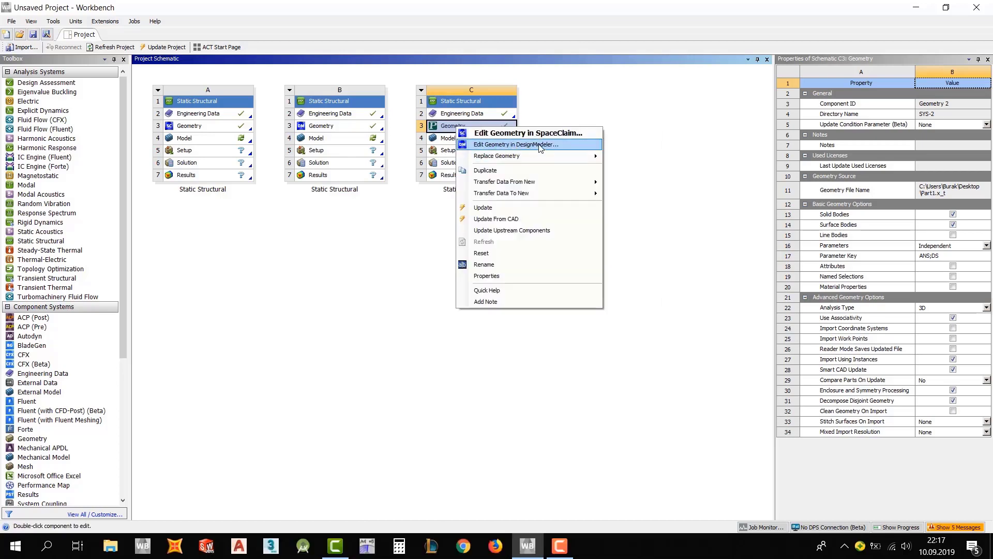
left_click(525, 145)
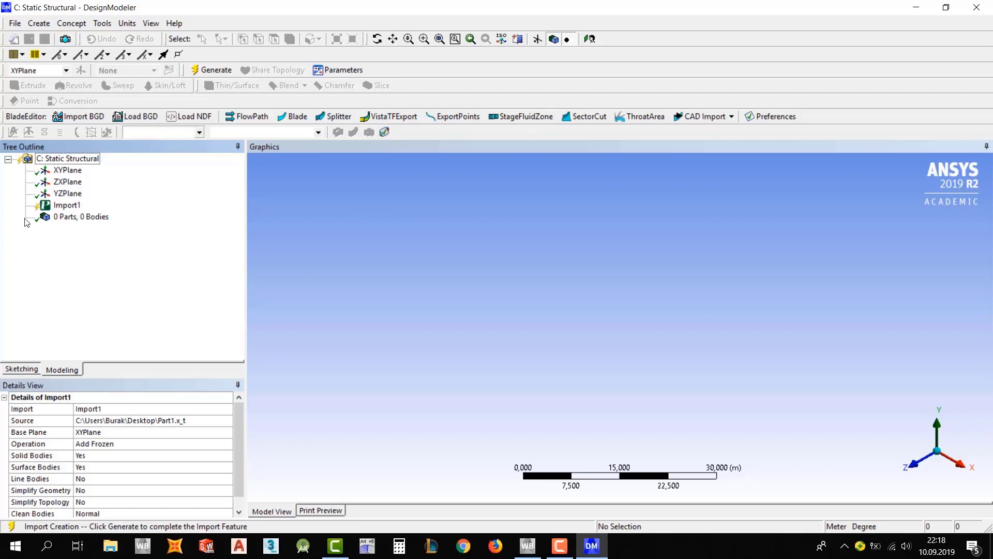
left_click(67, 206)
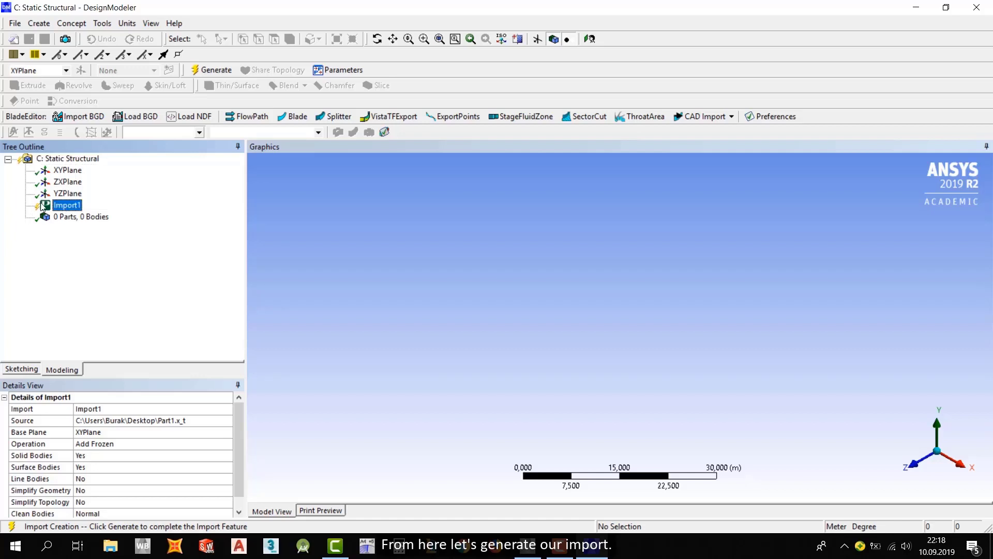
left_click(211, 70)
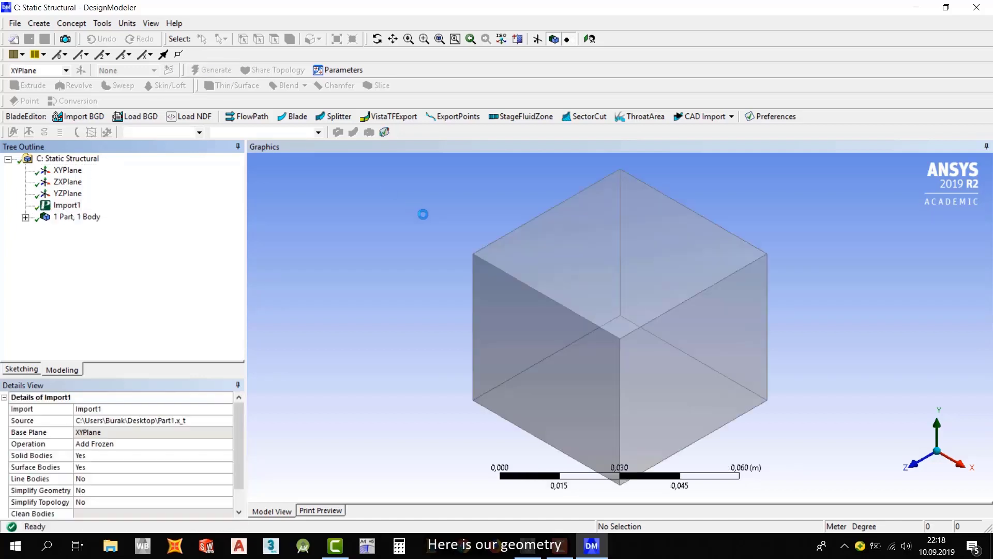
middle_click_drag(581, 311, 688, 340)
Step: Set the operation of Import1 to Add Material and regenerate the imported body
left_click(123, 444)
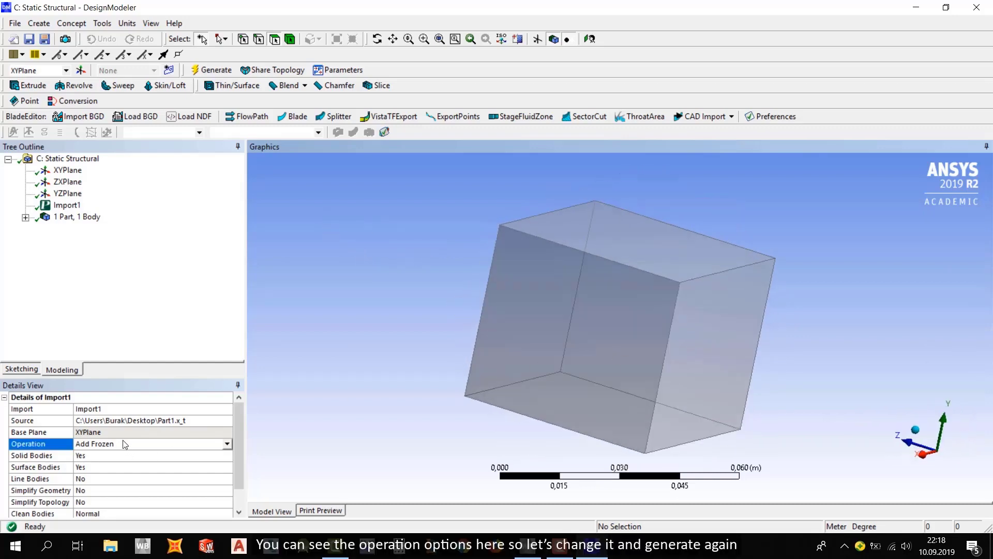
left_click(227, 443)
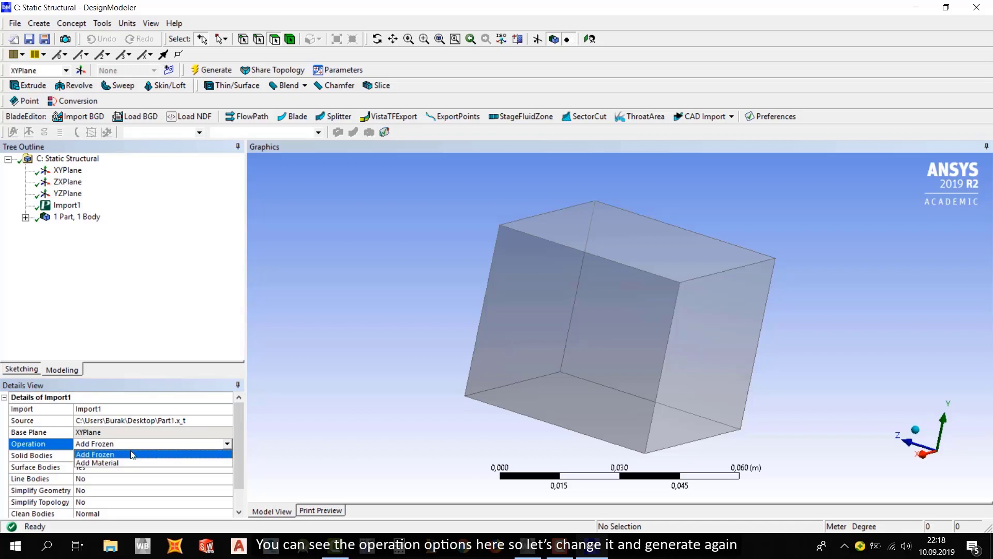
left_click(124, 463)
left_click(66, 206)
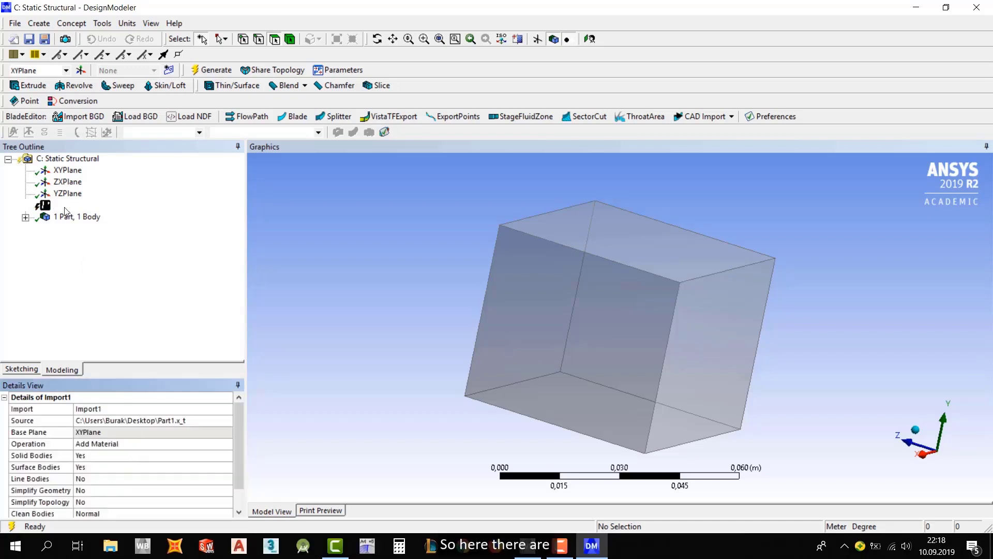
left_click(212, 70)
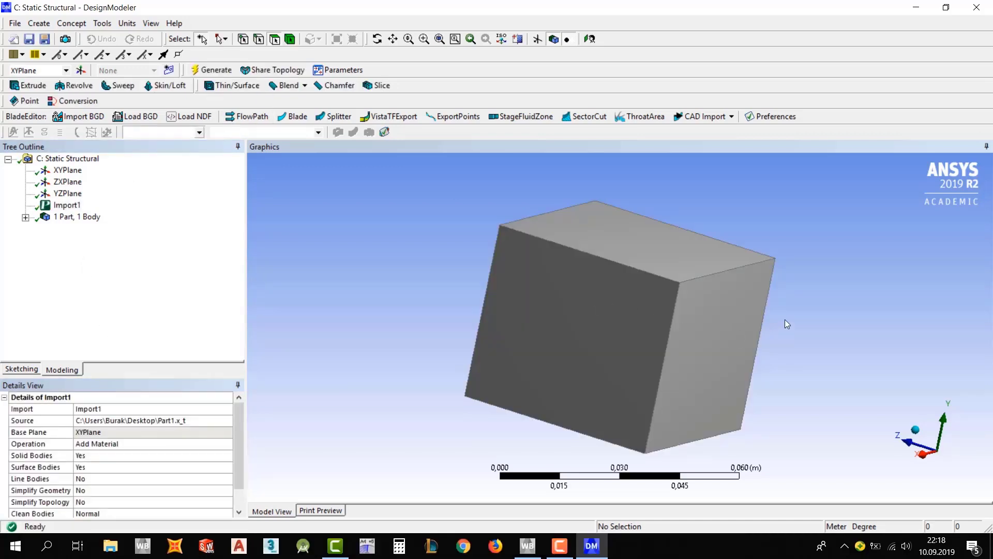
middle_click_drag(783, 323, 510, 362)
Step: Review the remaining import options of Import1, including Line Bodies, and close DesignModeler
left_click_drag(239, 454, 244, 473)
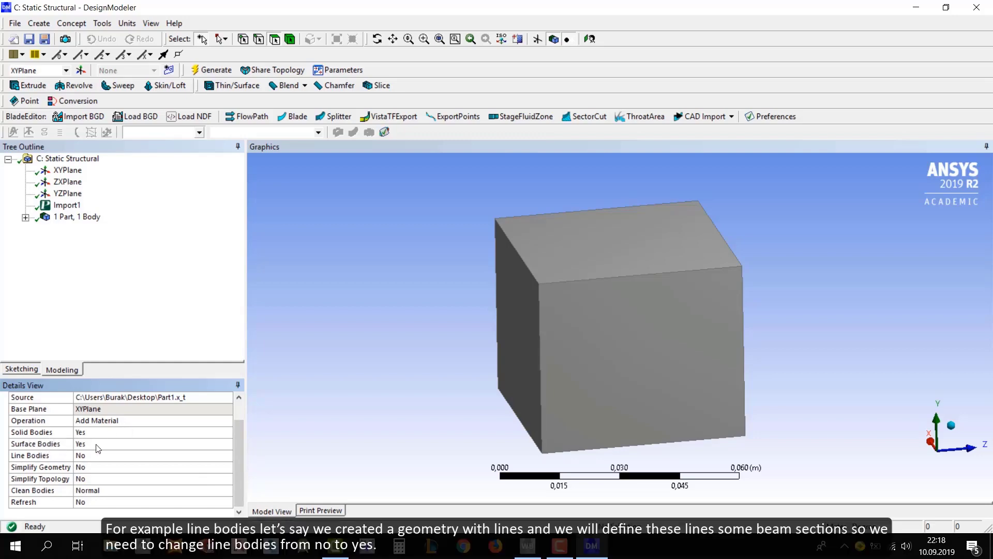
left_click(85, 457)
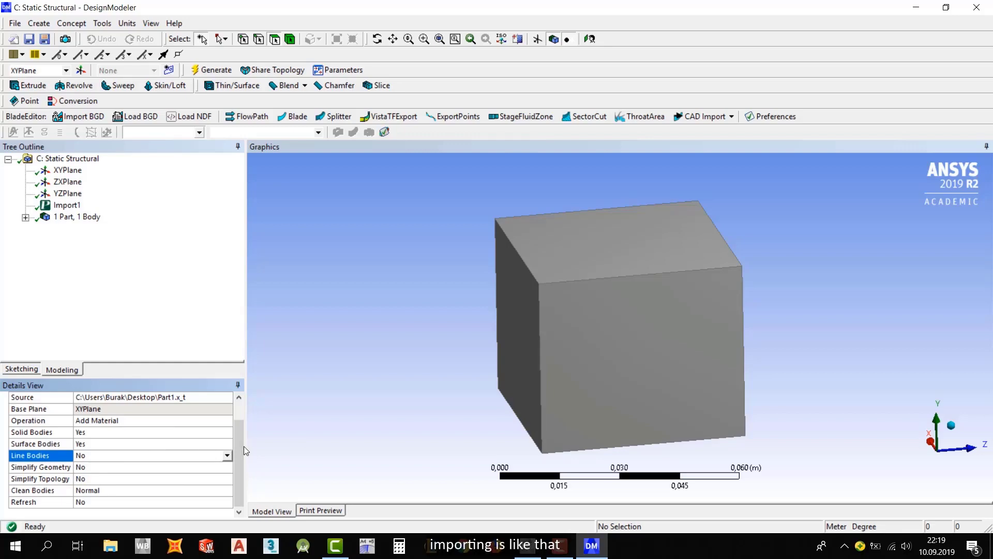
left_click_drag(244, 446, 239, 426)
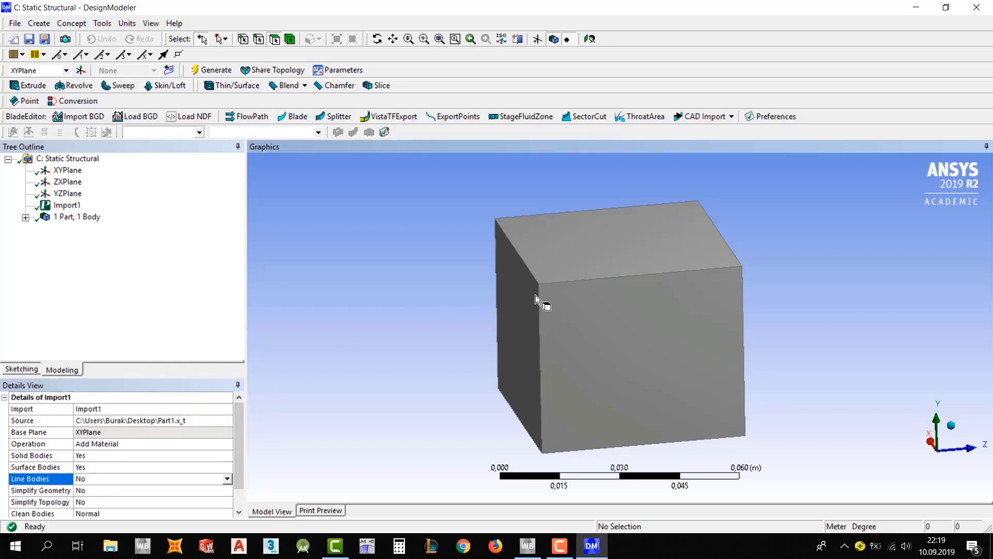
middle_click_drag(542, 300, 492, 295)
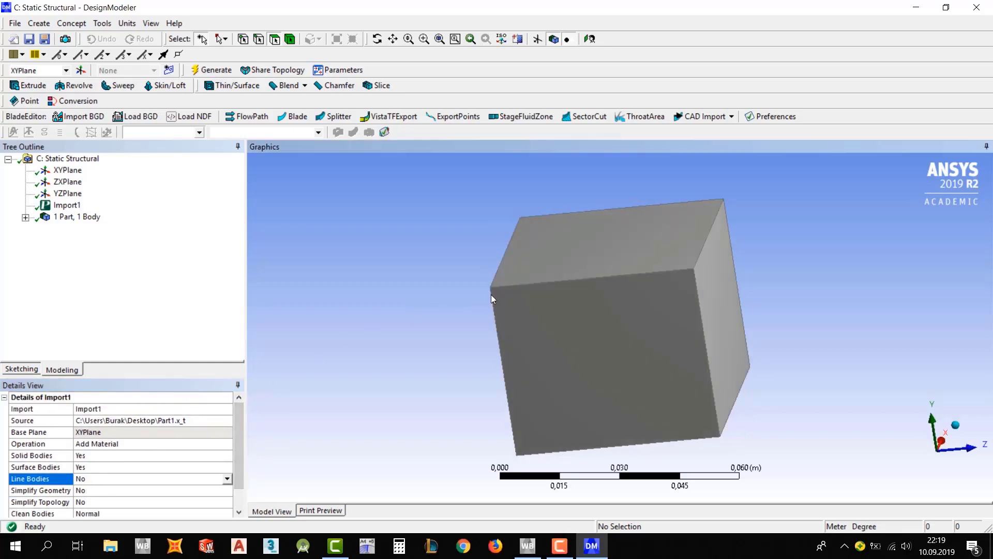
left_click(974, 12)
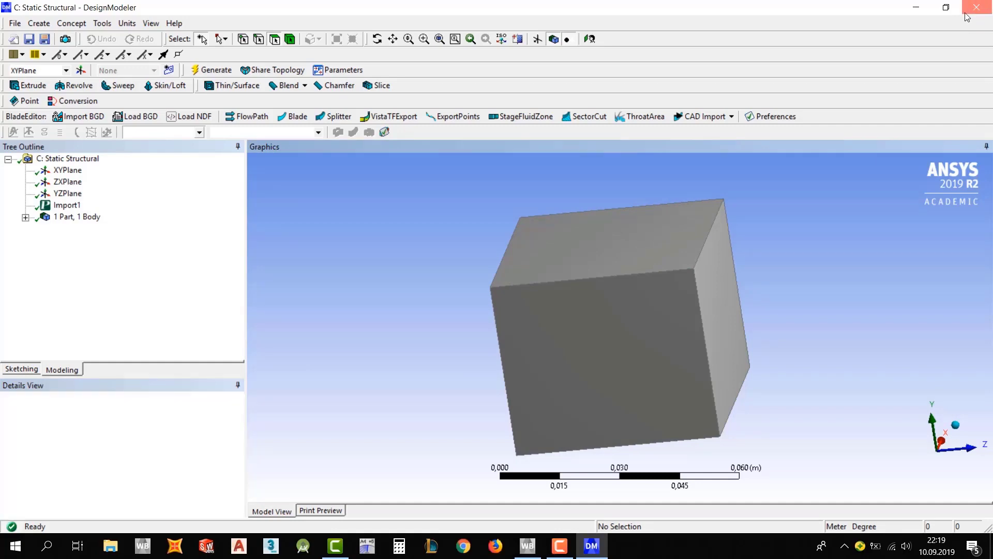